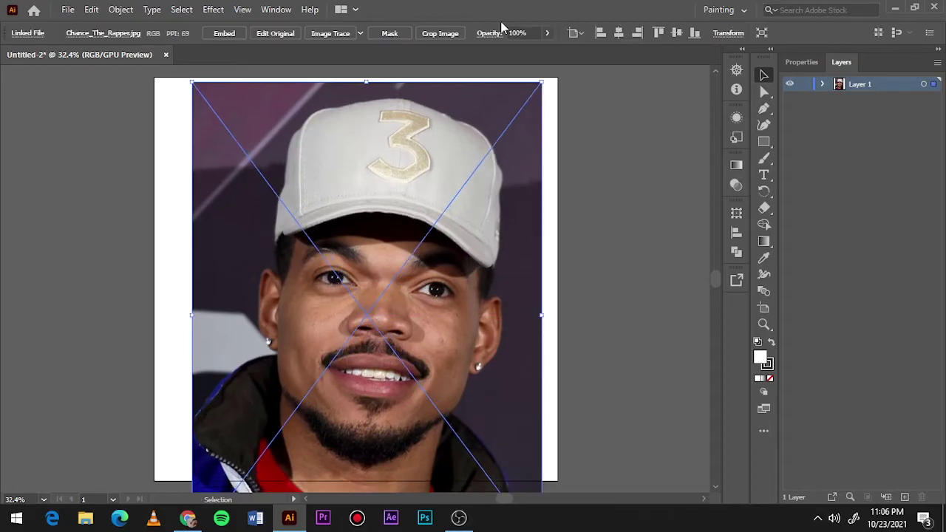
- Fade the reference photo, lock Layer 1 and add a new drawing layer
drag(540, 51, 521, 51)
click(805, 83)
click(904, 496)
- Draw a long, very thin black-filled ellipse across the artboard
double_click(760, 358)
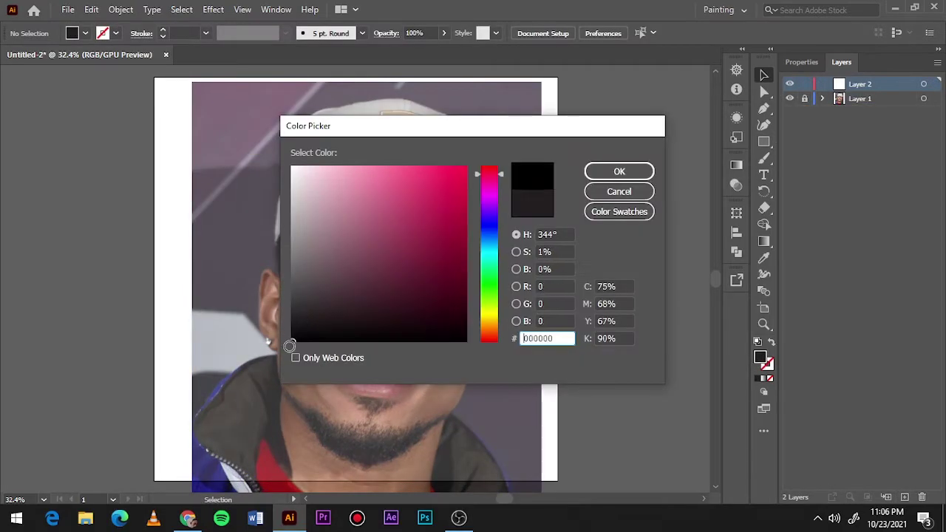
click(618, 170)
key(l)
drag(160, 150, 575, 155)
key(ctrl+plus)
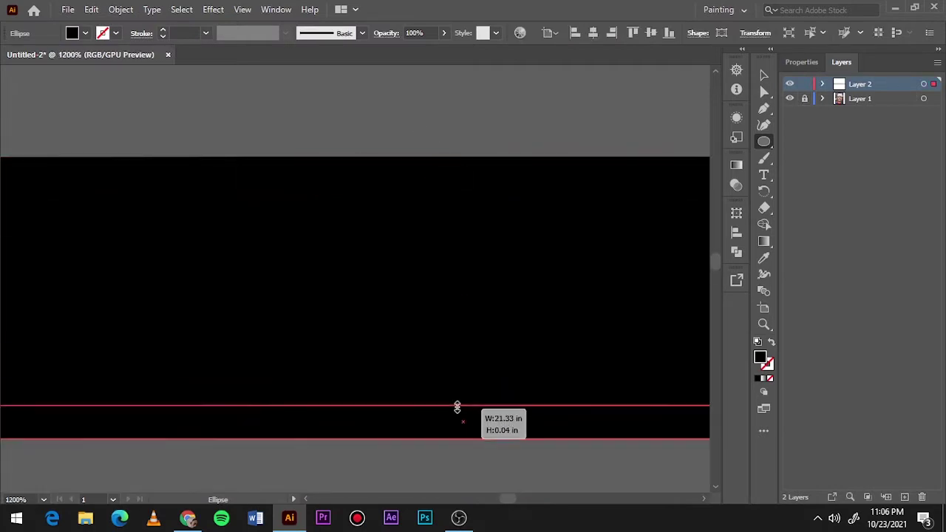
- Turn the thin ellipse into a new Art Brush in the Brushes panel
click(330, 33)
click(254, 140)
click(416, 291)
click(439, 357)
click(572, 443)
- Trace both nostril wings, the nostril curve and nose tip with tapered Paintbrush strokes
key(b)
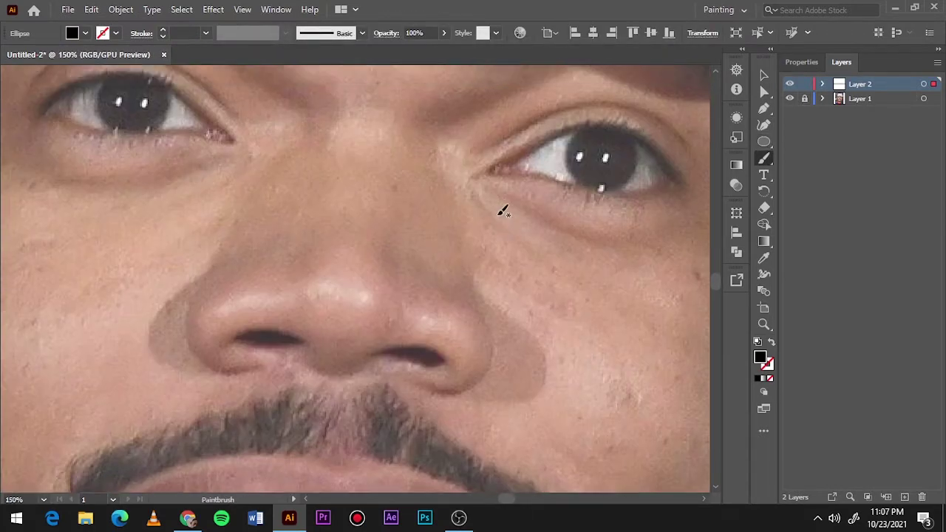
drag(189, 327, 268, 363)
key(ctrl+plus)
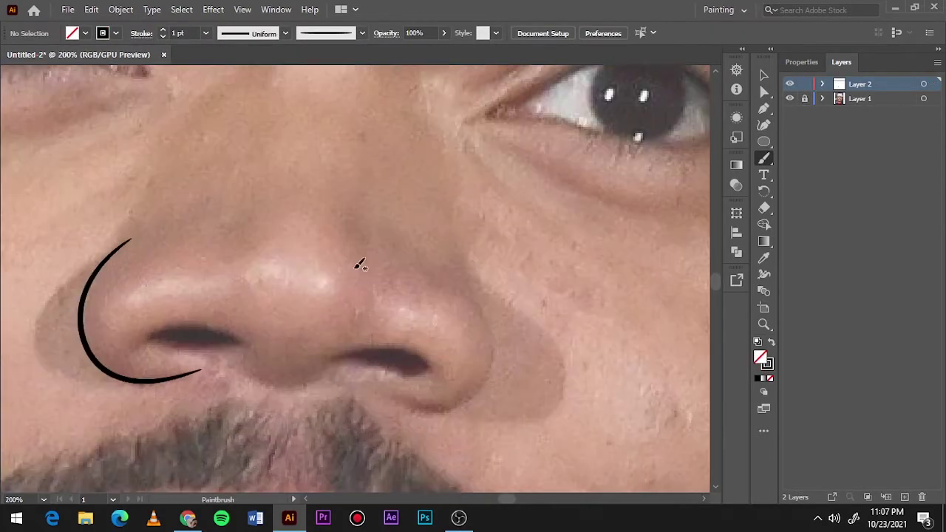
drag(362, 230, 336, 338)
drag(466, 404, 465, 276)
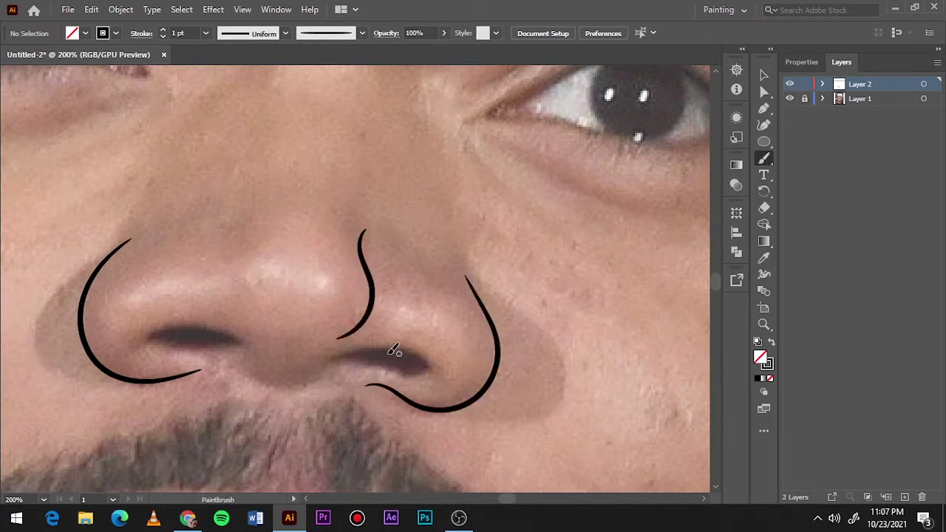
drag(310, 379, 253, 357)
drag(146, 338, 220, 314)
scroll(221, 315, down, 3)
scroll(277, 288, up, 3)
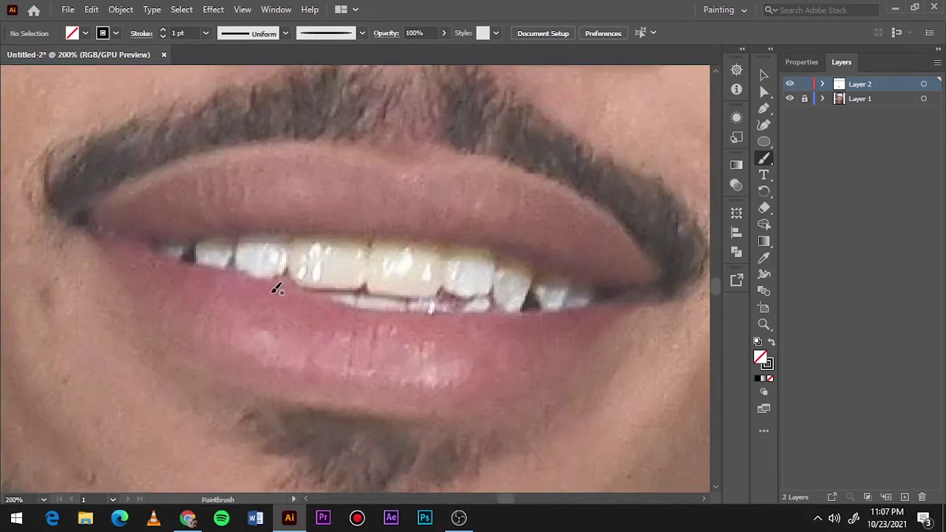
- Outline the upper and lower lips to the mouth corner, redrawing misplaced strokes
drag(253, 142, 434, 171)
drag(515, 155, 672, 290)
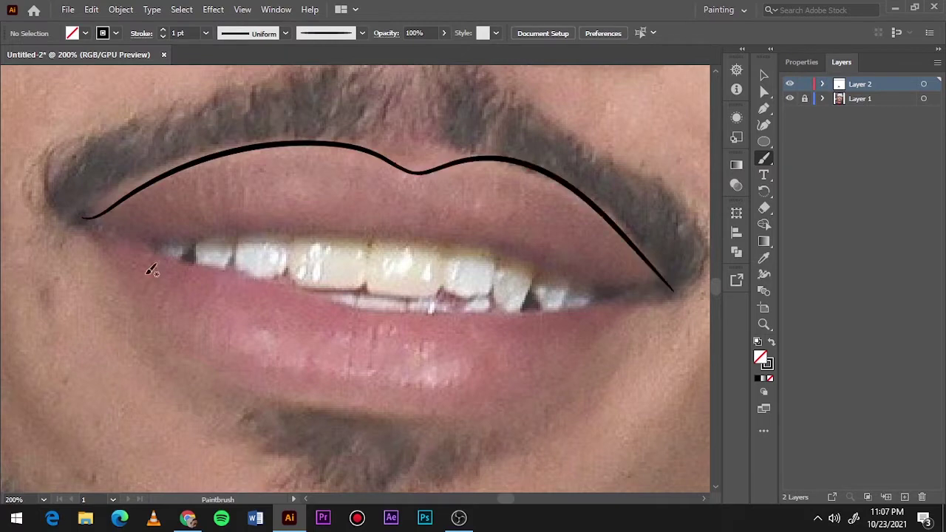
drag(473, 412, 658, 290)
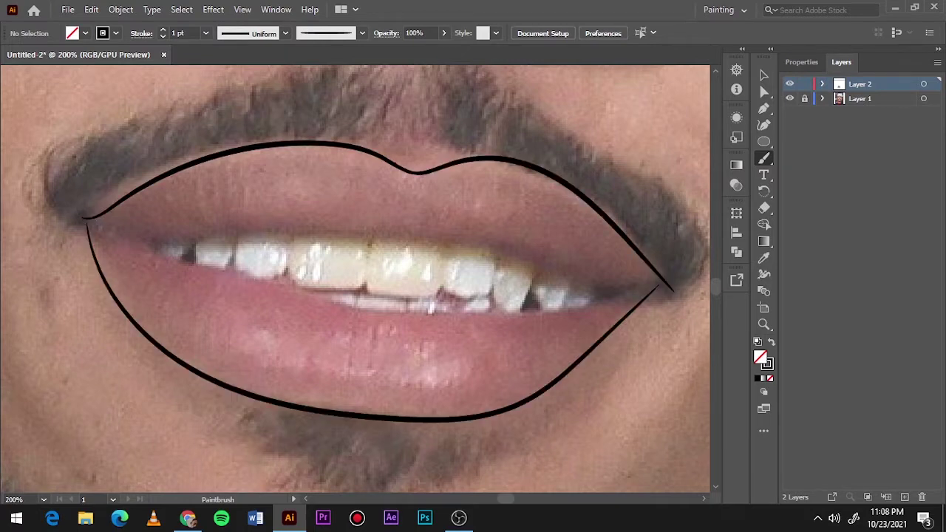
drag(491, 250, 662, 288)
key(ctrl+z)
key(ctrl+z)
key(ctrl+z)
scroll(355, 278, left, 2)
key(ctrl+z)
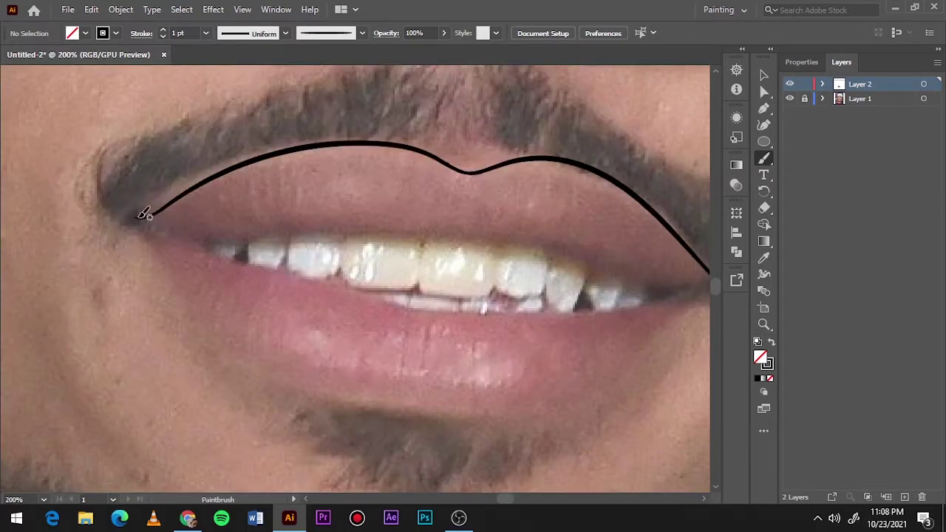
drag(605, 395, 574, 232)
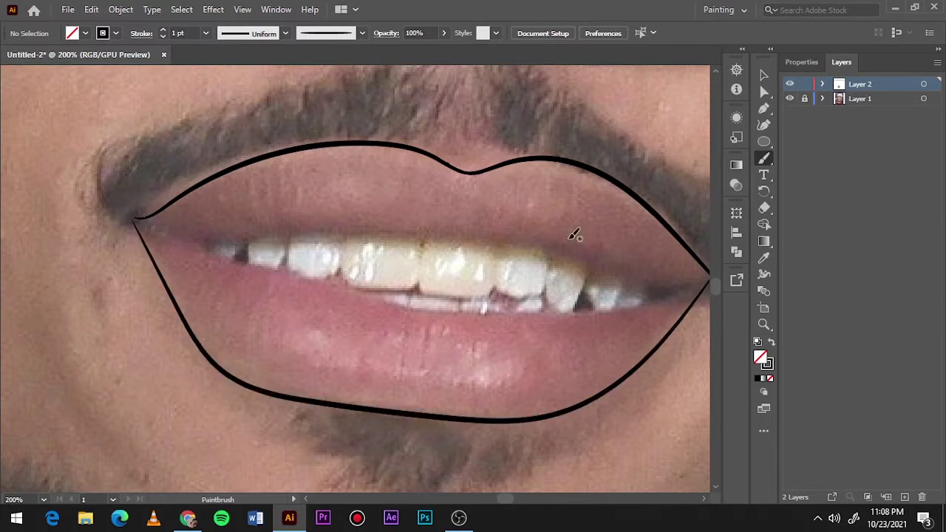
scroll(441, 280, up, 1)
- Trace the inner upper and lower lip lines and the lower teeth edge
drag(210, 206, 703, 250)
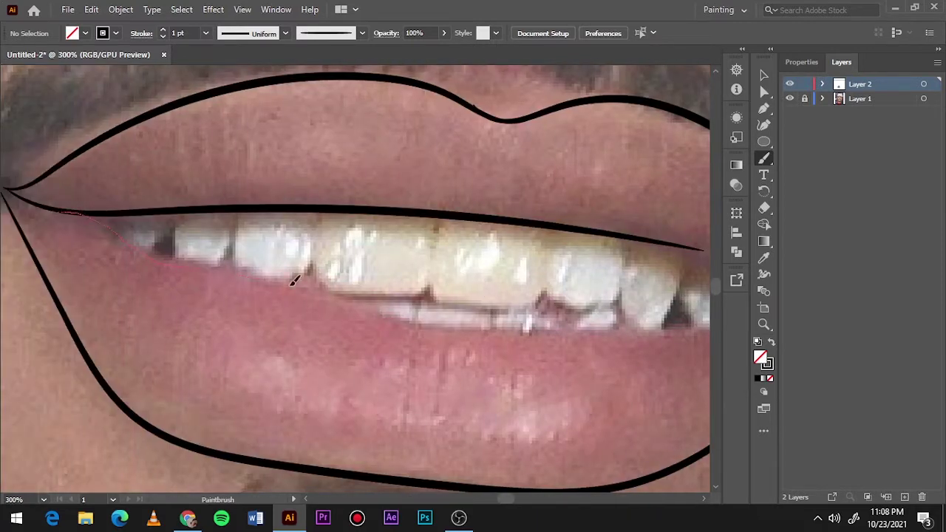
drag(294, 281, 658, 325)
scroll(628, 297, up, 1)
drag(169, 341, 290, 339)
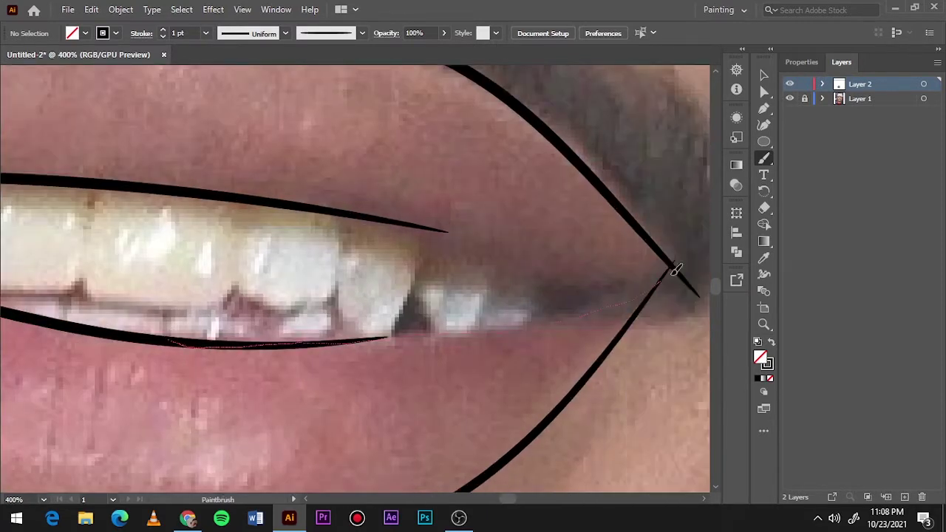
drag(675, 270, 675, 270)
key(ctrl+0)
- Outline the left eye and the other eye's lower and upper lids
scroll(332, 278, up, 5)
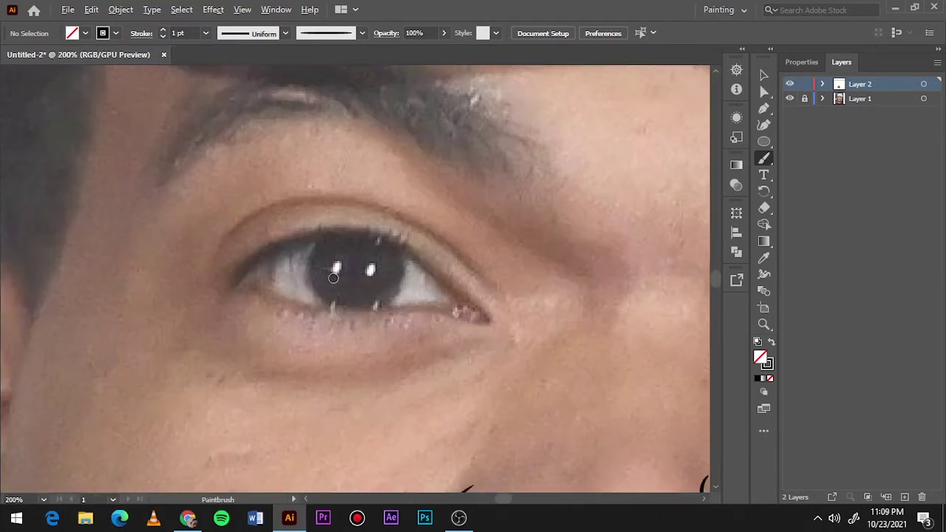
scroll(274, 290, up, 1)
drag(547, 314, 186, 292)
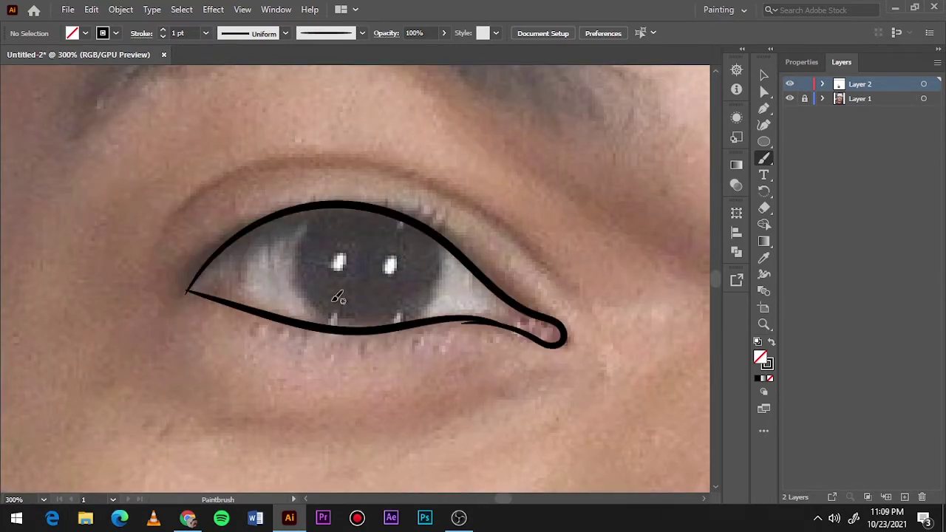
scroll(492, 319, down, 3)
scroll(464, 243, up, 4)
scroll(464, 243, down, 1)
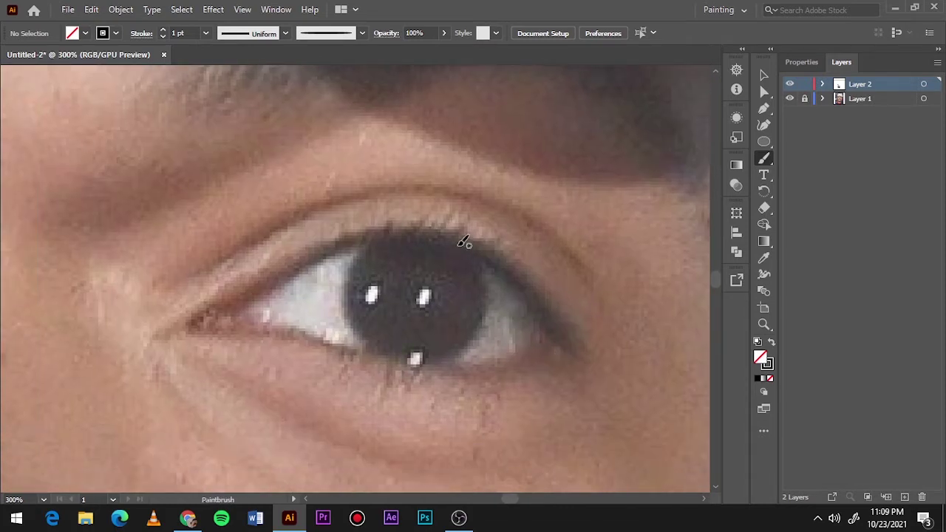
drag(584, 341, 578, 343)
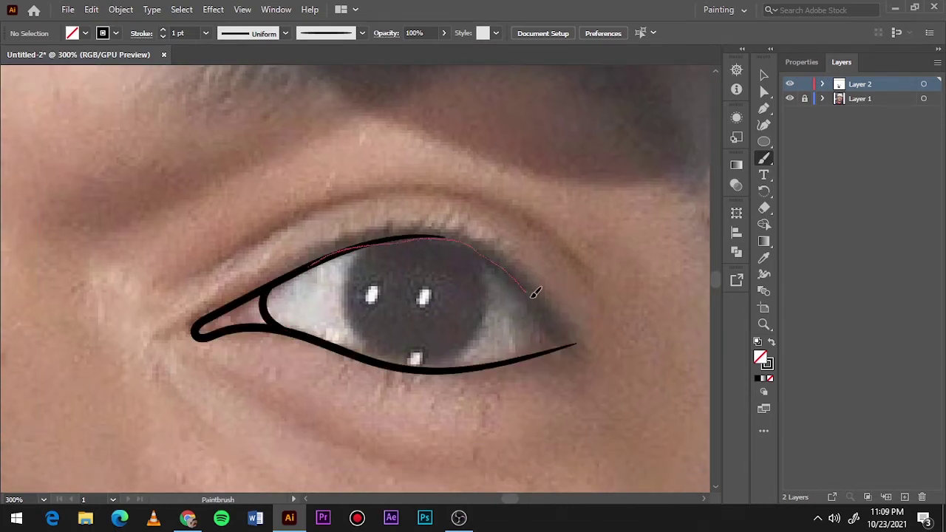
drag(536, 292, 583, 340)
- Add crease lines above both eyes and curves beside each inner eye corner
drag(219, 264, 571, 233)
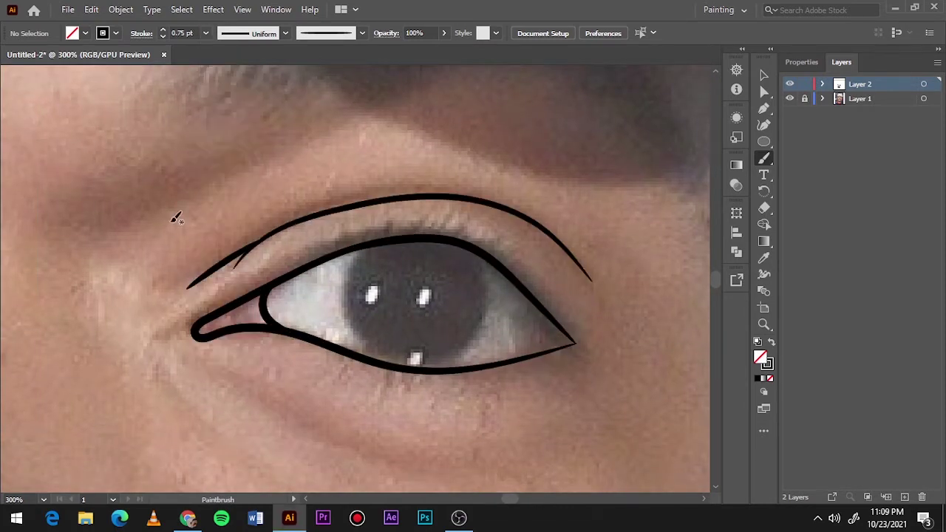
scroll(175, 212, down, 3)
scroll(200, 218, up, 2)
drag(175, 216, 353, 180)
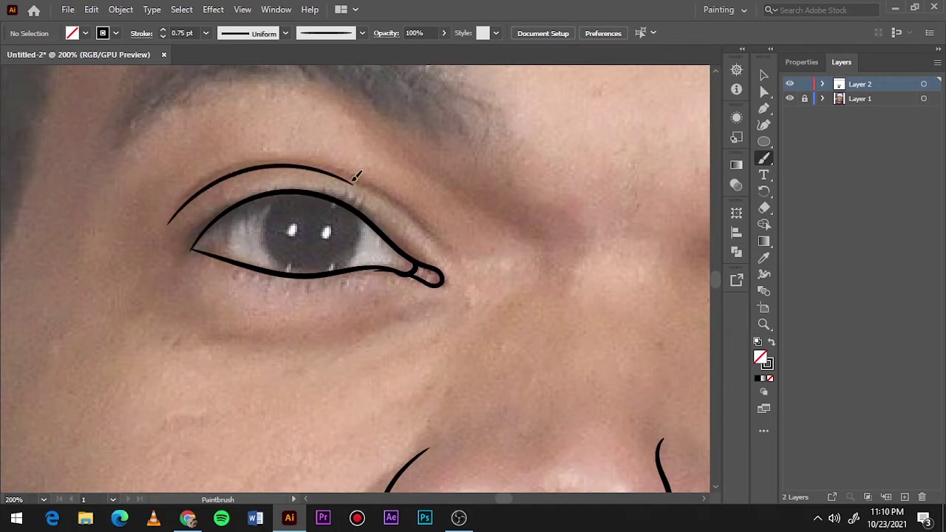
drag(485, 216, 543, 279)
scroll(538, 316, right, 3)
drag(569, 235, 526, 318)
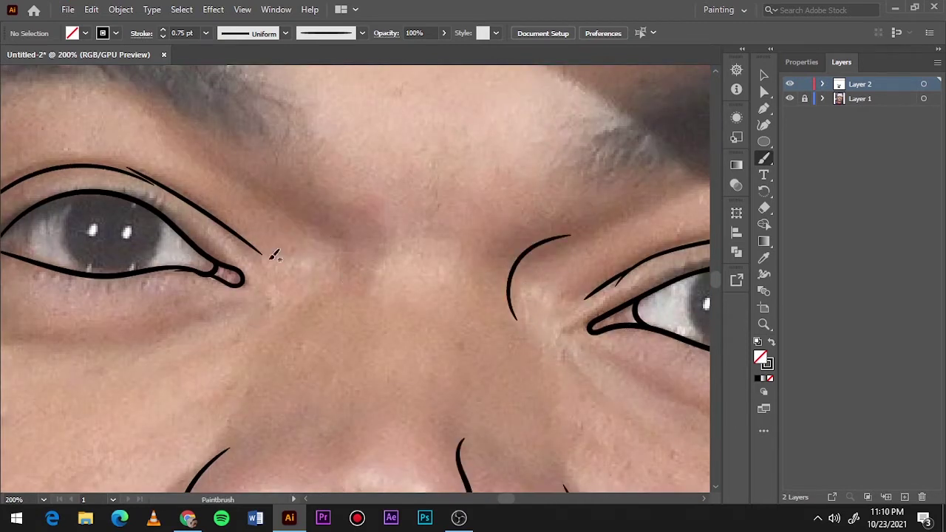
key(ctrl+0)
scroll(345, 230, up, 5)
- Trace the first ear's outer and inner rims plus four inner fold lines
scroll(345, 229, up, 1)
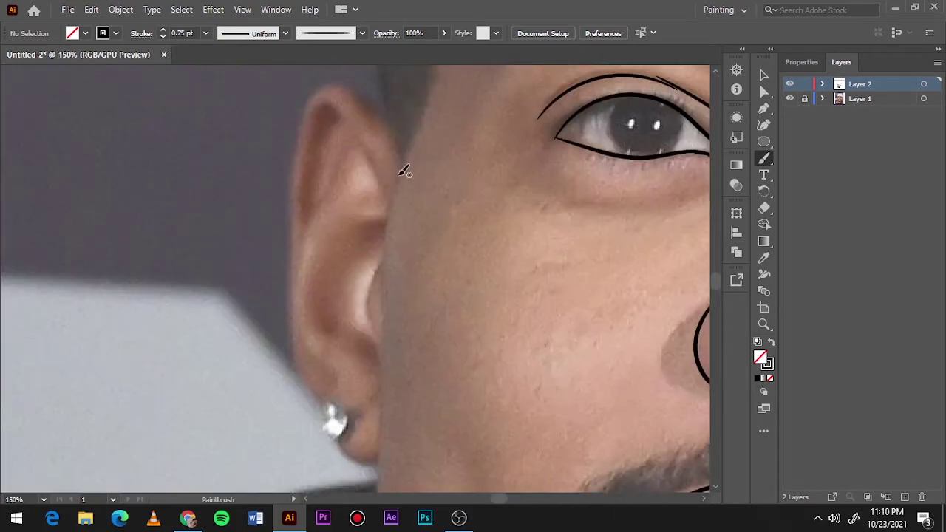
drag(332, 81, 293, 280)
drag(331, 111, 303, 240)
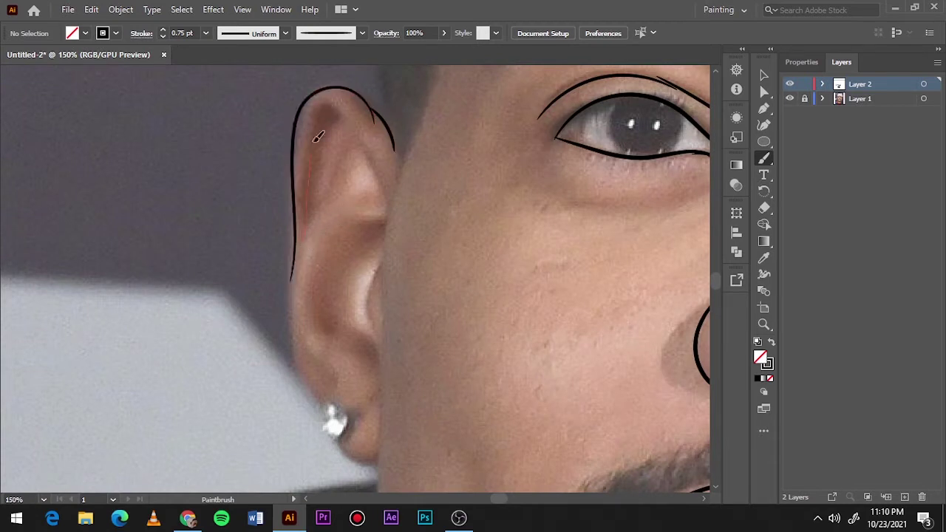
drag(383, 203, 326, 108)
drag(323, 375, 338, 120)
drag(373, 235, 333, 319)
drag(331, 326, 375, 354)
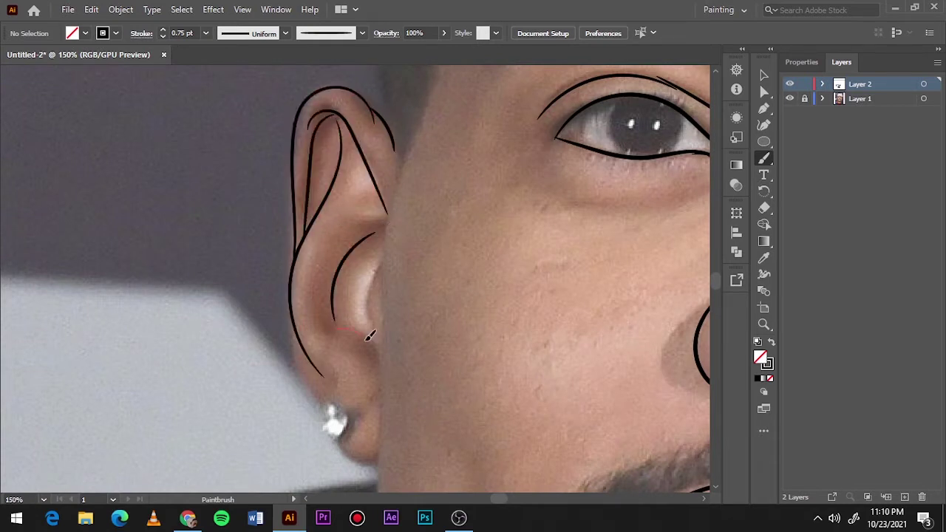
drag(382, 259, 375, 339)
- Extend the ear edge down to the earlobe and add a stroke above the earring
key(ctrl+plus)
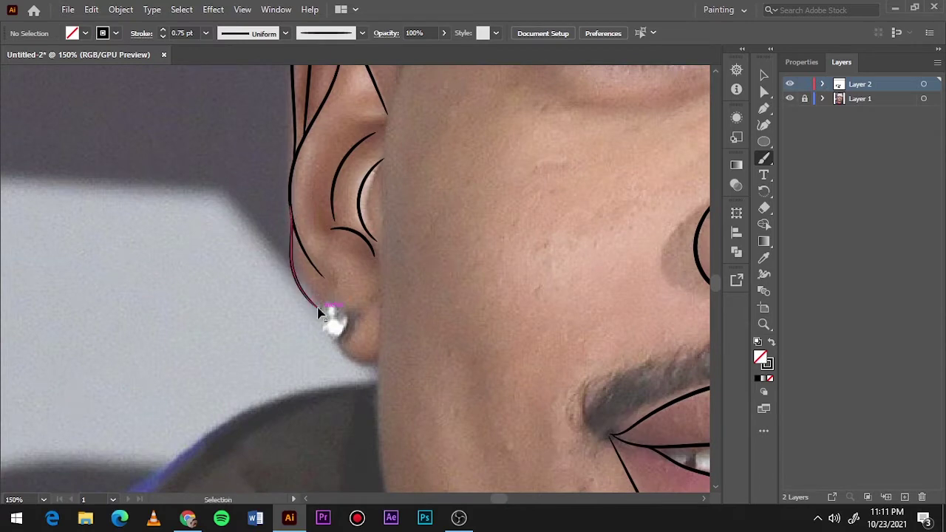
scroll(292, 192, down, 1)
drag(284, 158, 325, 313)
mouse_move(342, 255)
mouse_down()
mouse_move(336, 303)
mouse_move(402, 390)
mouse_move(401, 226)
mouse_up()
key(ctrl+minus)
key(ctrl+minus)
scroll(412, 249, right, 5)
- Trace the other ear's rim to the earlobe, five inner folds and the earring
key(ctrl+plus)
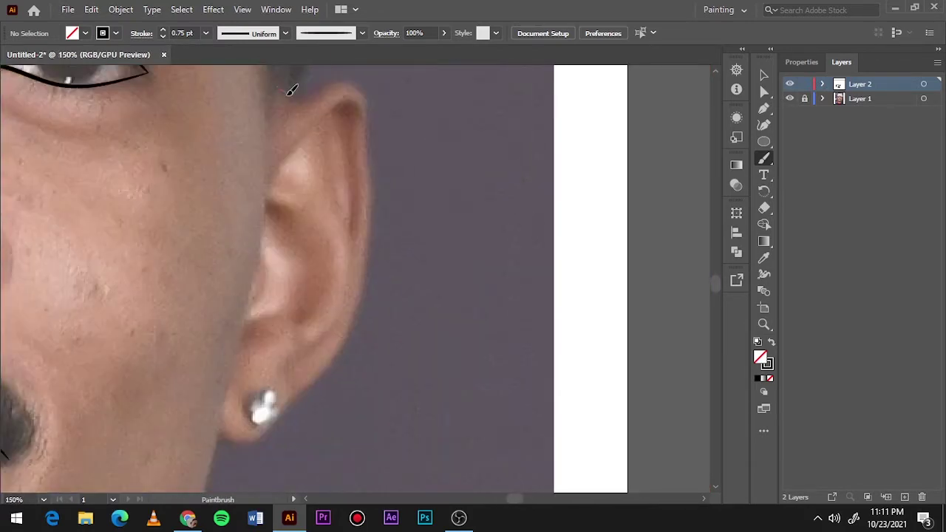
drag(370, 92, 369, 121)
drag(366, 127, 370, 164)
drag(283, 414, 222, 442)
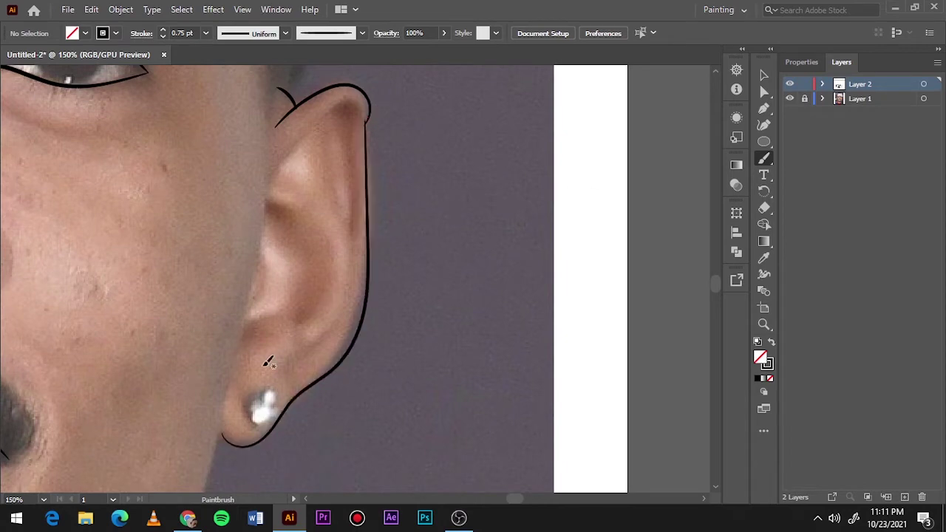
drag(242, 347, 308, 329)
drag(266, 219, 301, 332)
drag(275, 186, 314, 178)
drag(303, 363, 358, 240)
mouse_move(326, 130)
mouse_down()
mouse_move(357, 226)
mouse_move(267, 199)
mouse_up()
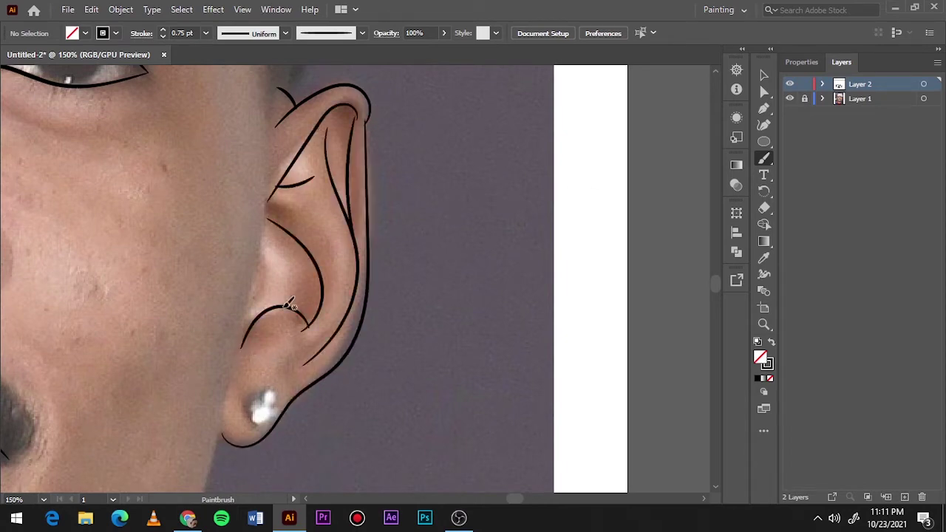
drag(279, 400, 275, 386)
- Trace the jawline on both sides and line the bottom of the earlobe
key(ctrl+0)
key(ctrl+1)
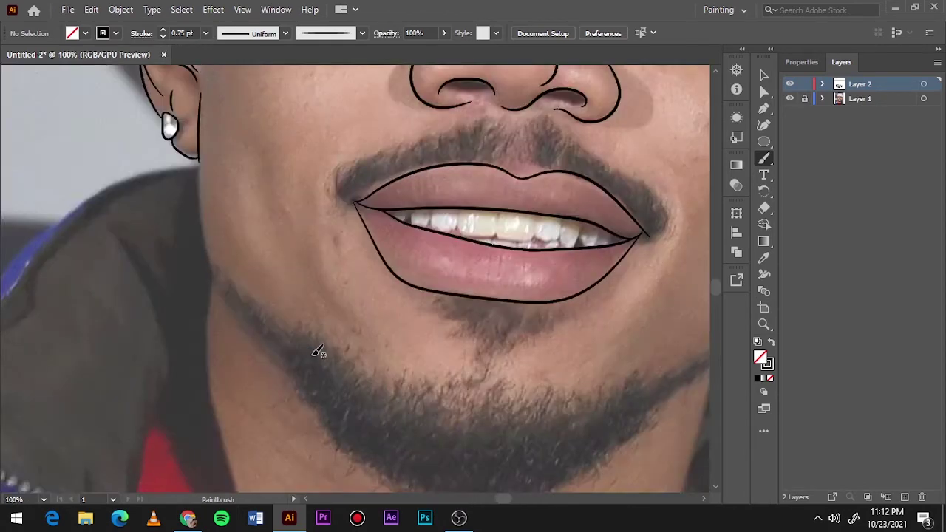
drag(222, 279, 340, 432)
scroll(328, 370, right, 5)
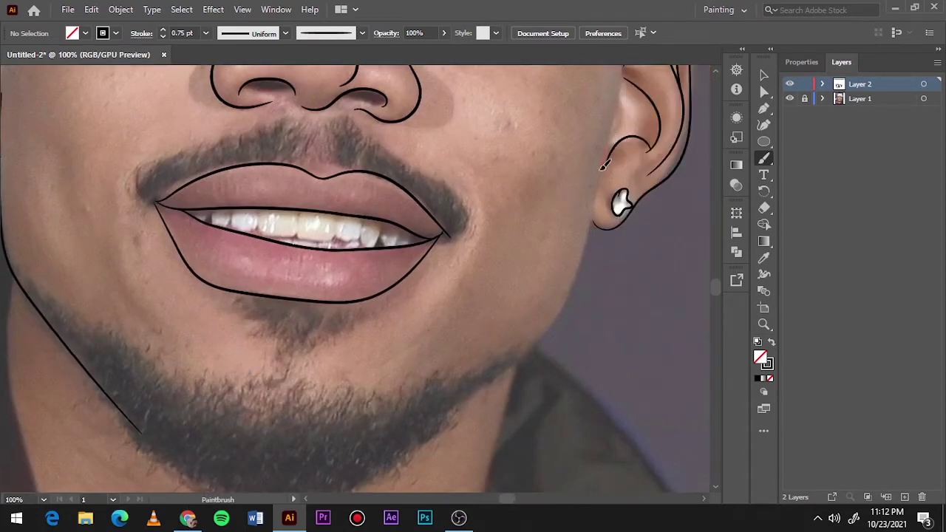
drag(561, 309, 439, 403)
scroll(500, 195, up, 4)
scroll(500, 195, right, 5)
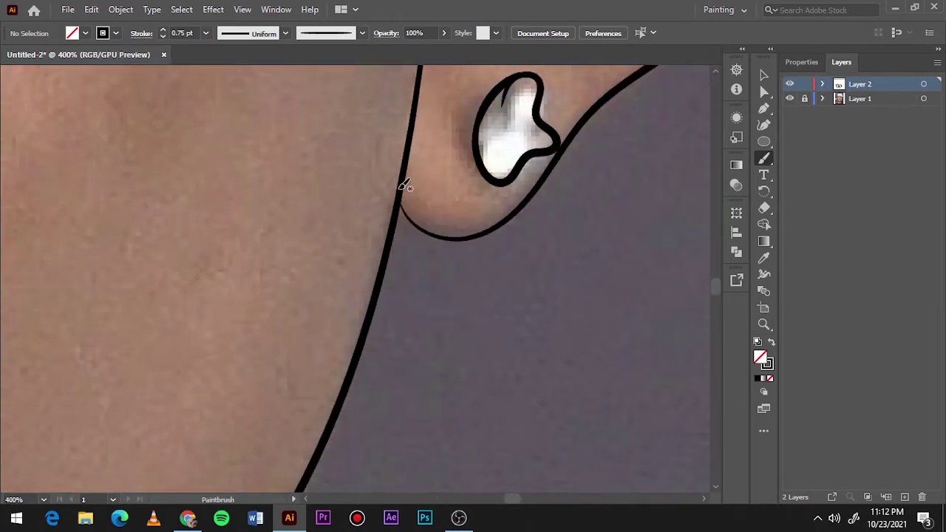
drag(400, 206, 513, 218)
- Hide the reference photo to check the line art, then show it again
key(ctrl+0)
click(790, 98)
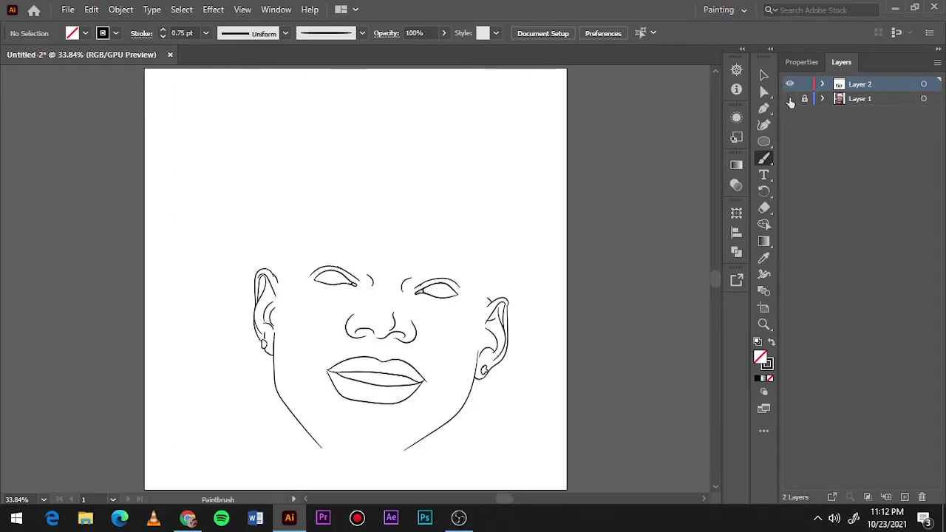
click(789, 99)
scroll(281, 229, up, 5)
- Trace the brim's left corner, the cap's left edge and its top outline in black strokes
drag(231, 191, 214, 277)
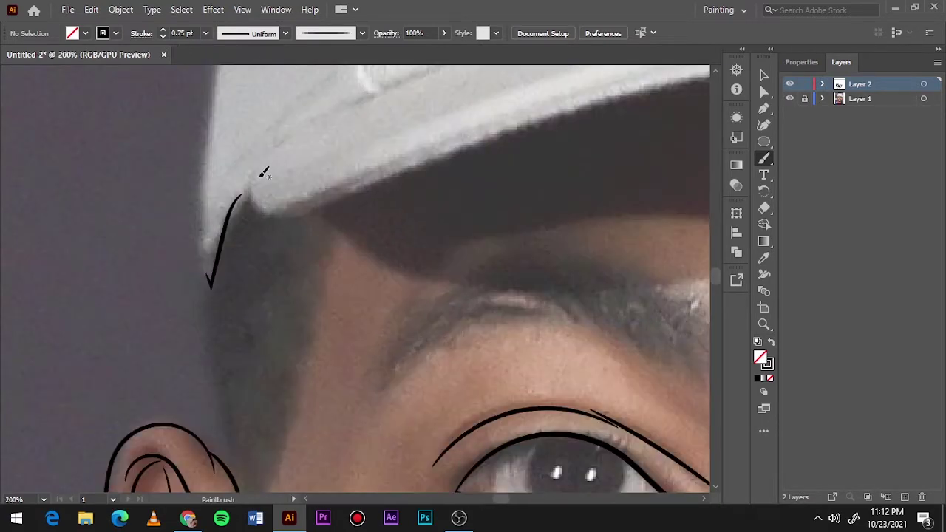
key(ctrl+z)
mouse_move(255, 164)
mouse_down()
mouse_move(274, 219)
mouse_move(464, 143)
mouse_up()
drag(245, 198, 210, 282)
scroll(221, 225, up, 5)
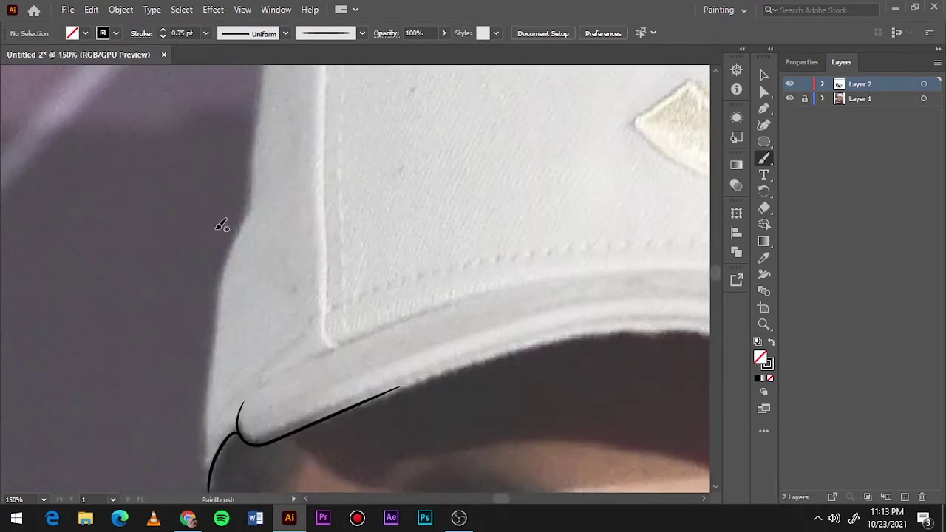
mouse_move(212, 459)
mouse_down()
mouse_move(263, 207)
mouse_move(251, 125)
mouse_up()
scroll(360, 165, down, 3)
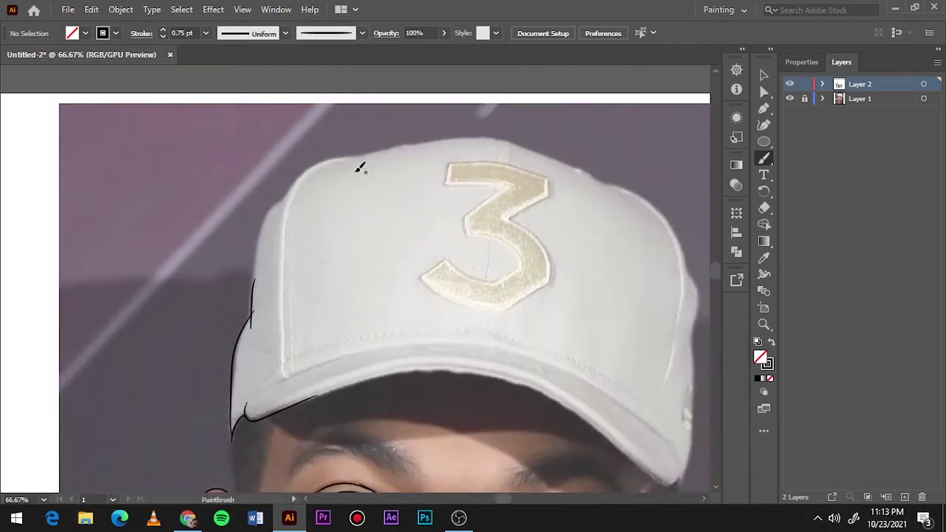
scroll(359, 164, up, 3)
mouse_move(154, 275)
mouse_down()
mouse_move(184, 244)
mouse_move(363, 135)
mouse_up()
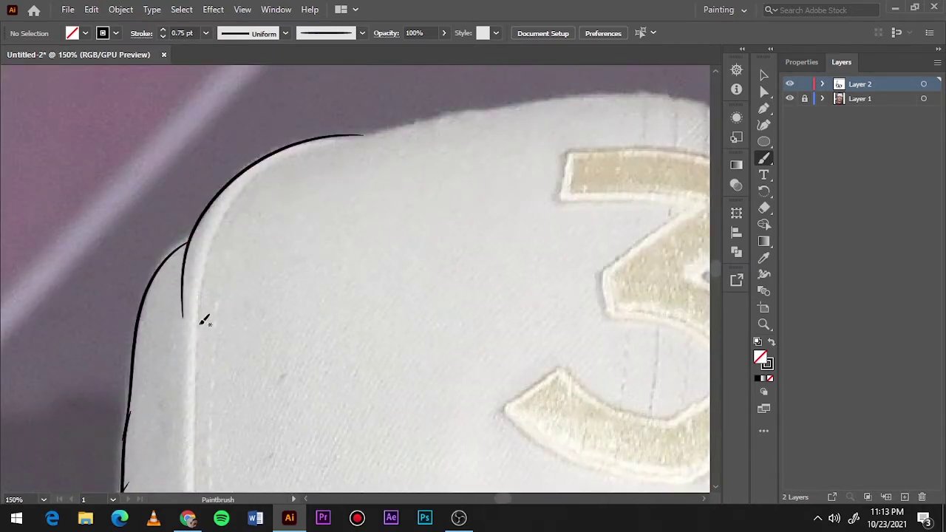
mouse_move(198, 373)
mouse_down()
mouse_move(268, 173)
mouse_move(502, 109)
mouse_up()
scroll(501, 133, down, 4)
scroll(326, 223, up, 3)
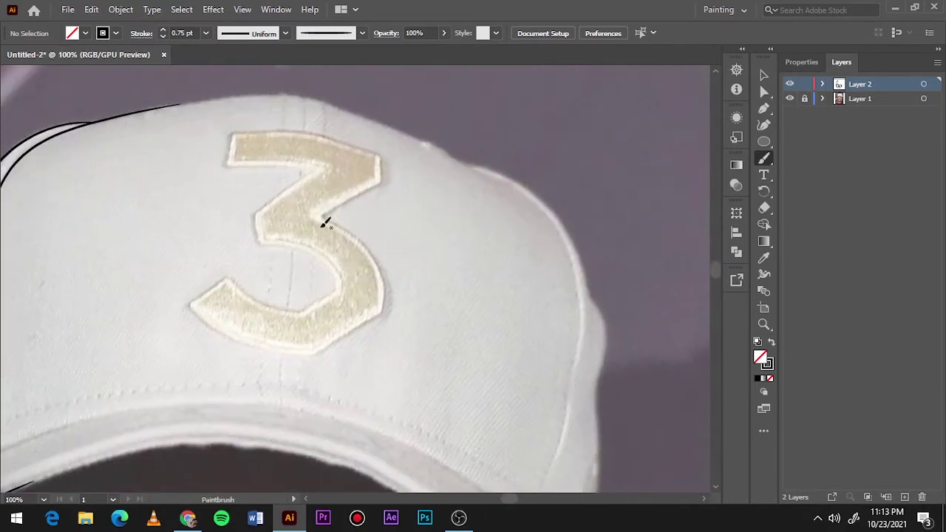
- Outline the '3' emblem on the cap's front
drag(244, 161, 319, 177)
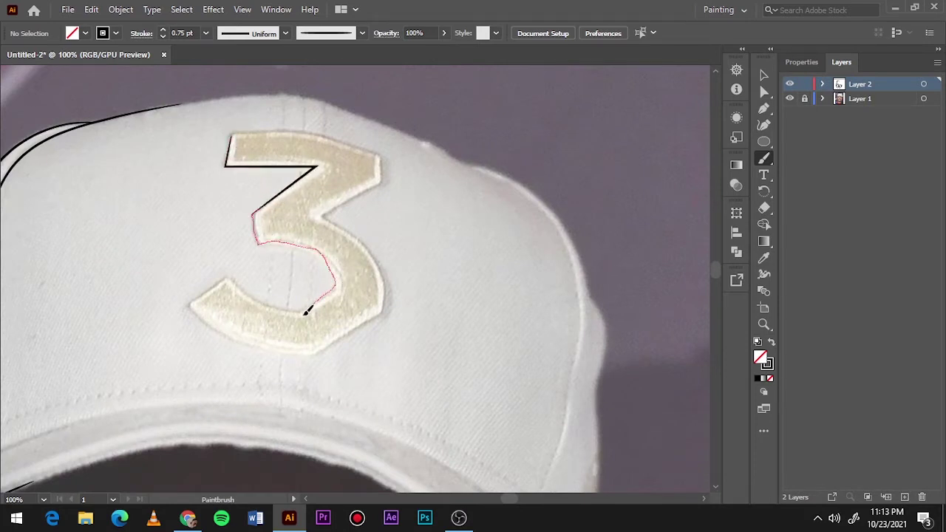
drag(381, 310, 325, 216)
scroll(282, 217, up, 3)
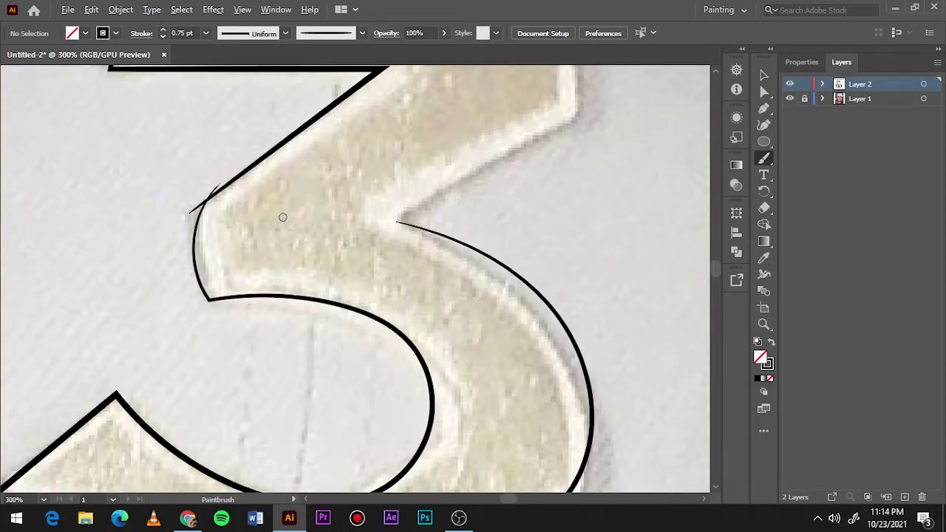
drag(198, 209, 199, 206)
scroll(377, 96, up, 5)
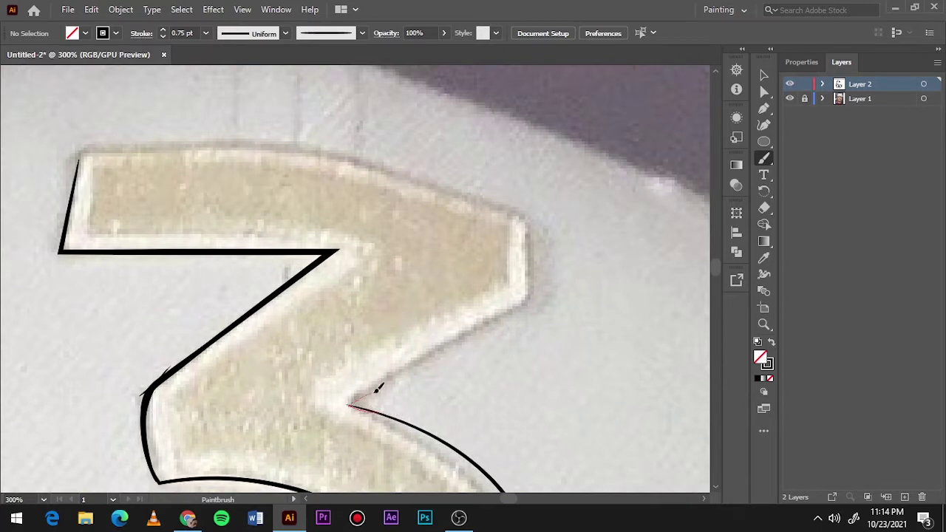
drag(79, 182, 74, 186)
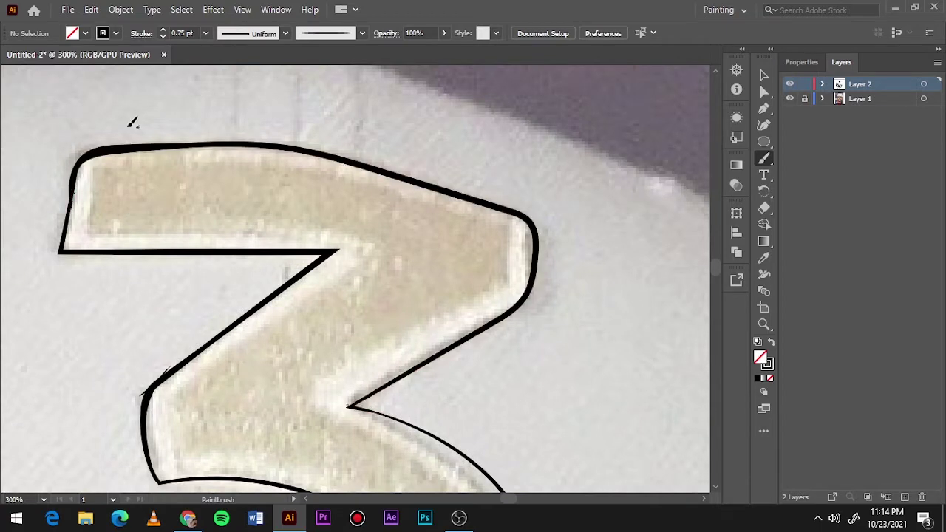
key(ctrl+0)
scroll(391, 166, up, 3)
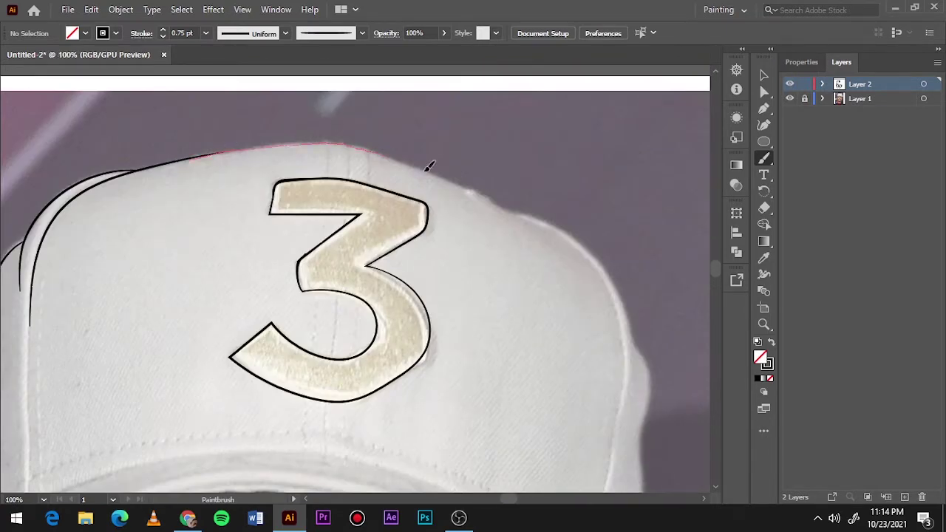
- Trace the cap's top edge to the right, a seam below the 3, and the right side
drag(426, 169, 525, 219)
drag(327, 408, 323, 446)
scroll(369, 381, right, 3)
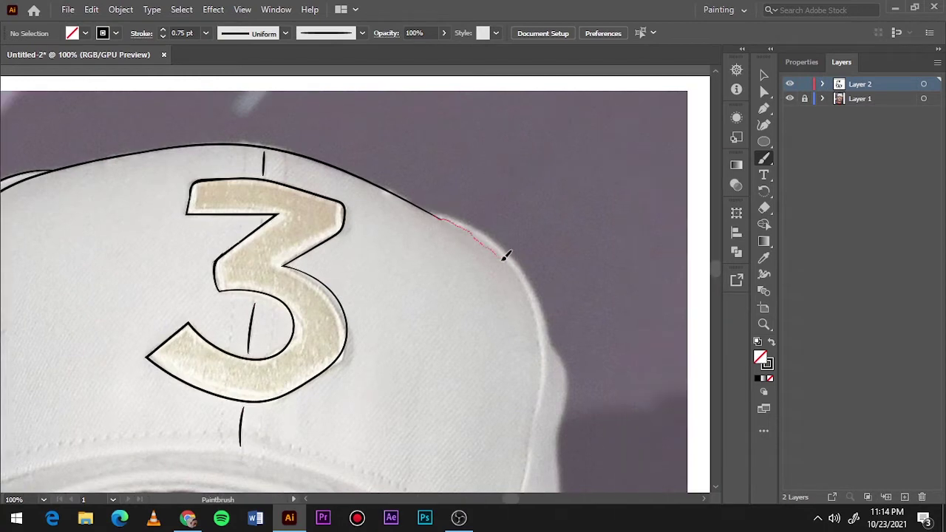
drag(505, 256, 535, 403)
drag(537, 281, 539, 287)
scroll(439, 210, up, 5)
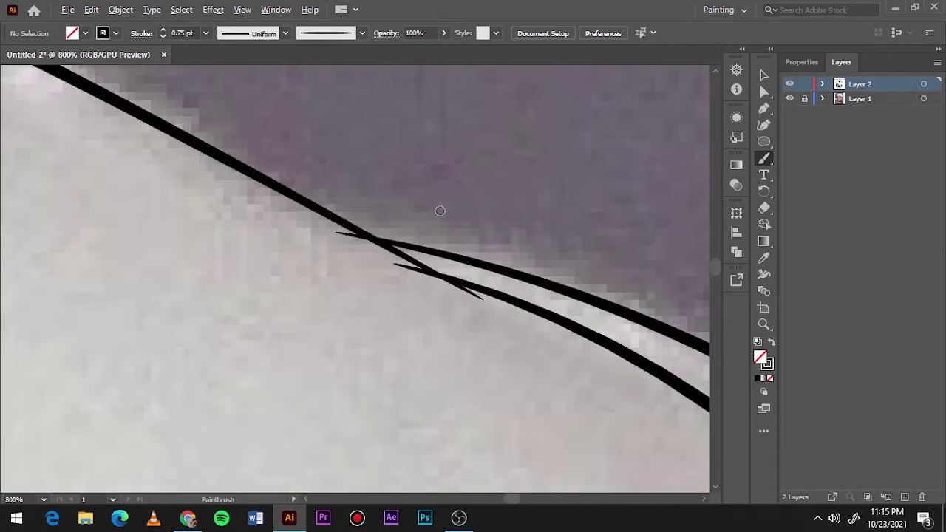
drag(328, 236, 329, 237)
key(ctrl+z)
drag(458, 279, 459, 280)
key(ctrl+0)
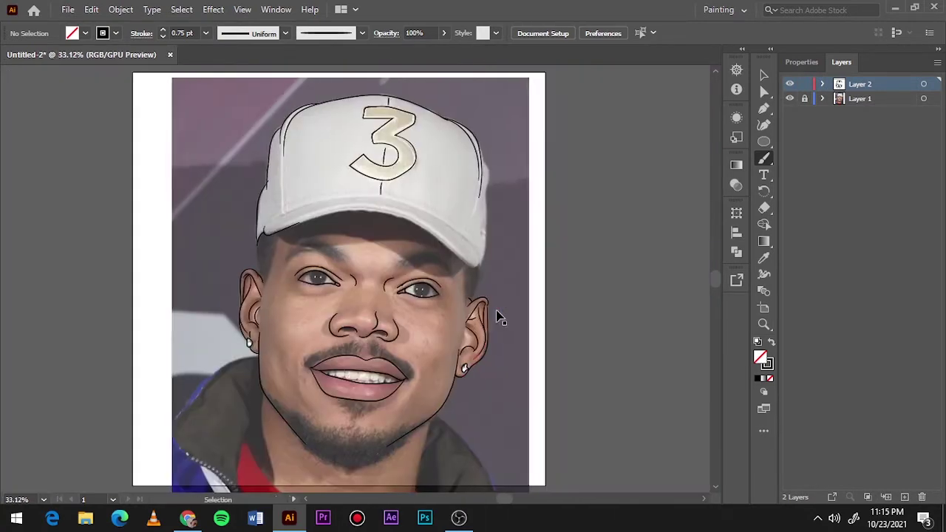
scroll(405, 191, up, 3)
drag(373, 234, 348, 473)
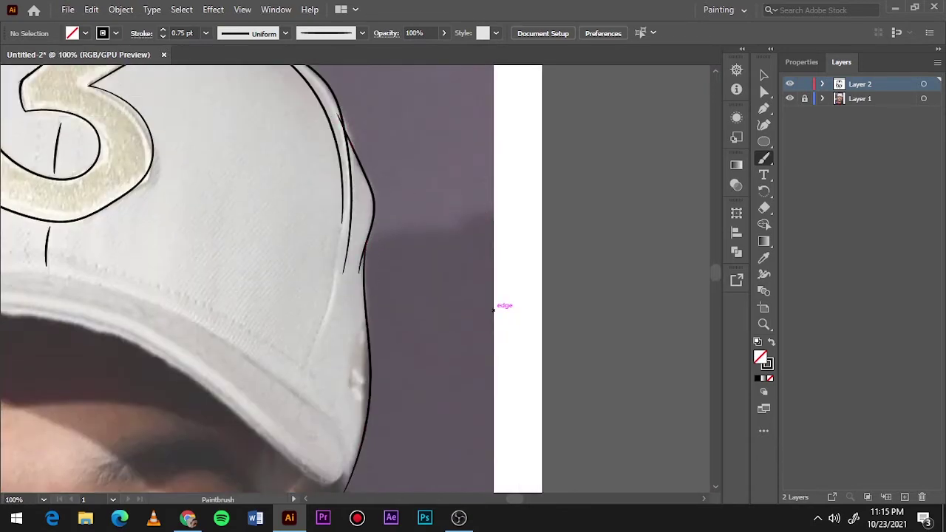
scroll(382, 294, up, 3)
scroll(381, 294, down, 3)
scroll(381, 294, down, 3)
scroll(372, 286, up, 3)
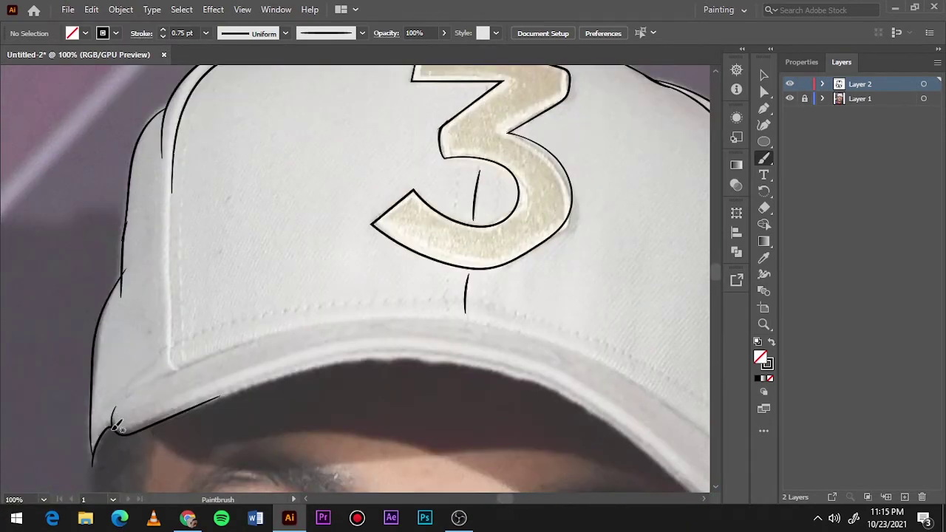
- Trace the brim's upper edge, a left-panel seam, and the brim underside to its corners
drag(352, 323, 642, 384)
drag(171, 279, 167, 367)
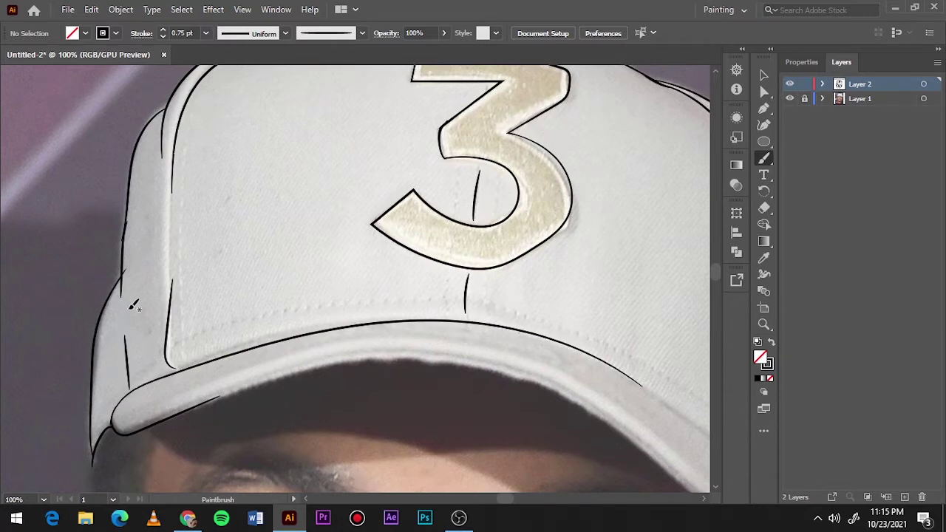
scroll(133, 307, down, 3)
scroll(240, 362, up, 3)
drag(273, 454, 275, 452)
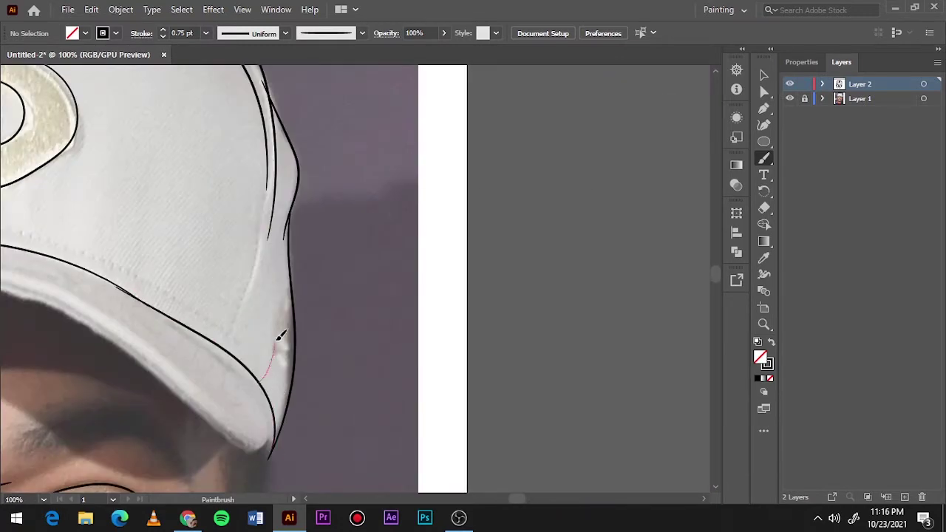
scroll(283, 333, up, 5)
scroll(297, 344, down, 8)
scroll(263, 343, up, 3)
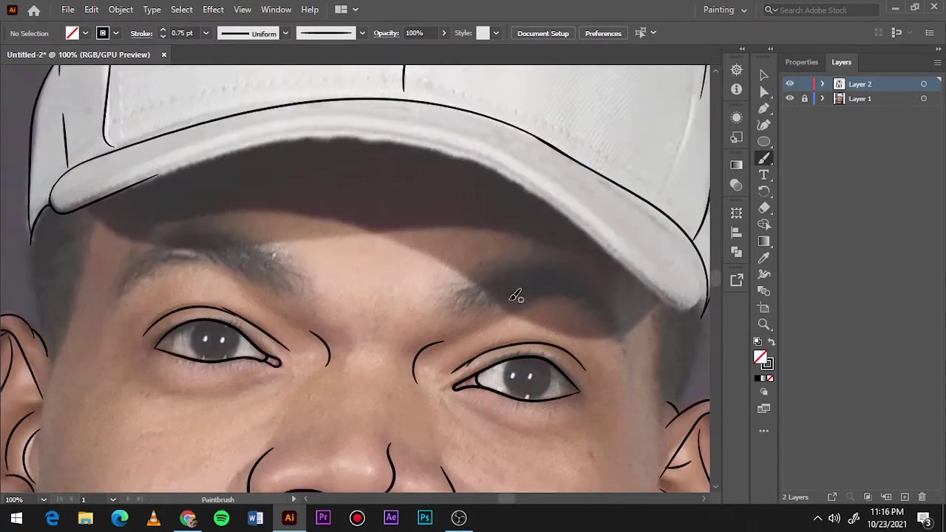
scroll(515, 296, down, 3)
scroll(140, 285, up, 5)
drag(109, 291, 138, 280)
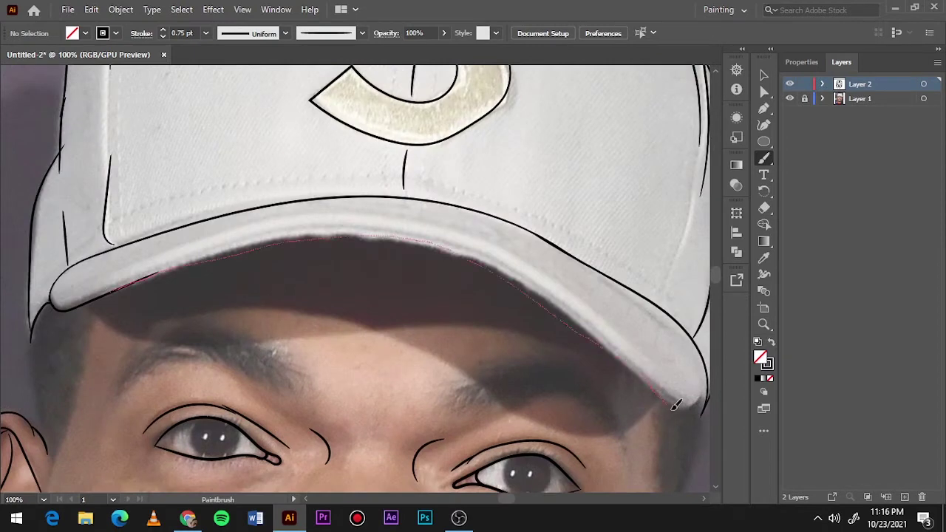
drag(675, 404, 677, 404)
scroll(462, 292, up, 3)
drag(527, 303, 528, 302)
key(ctrl+0)
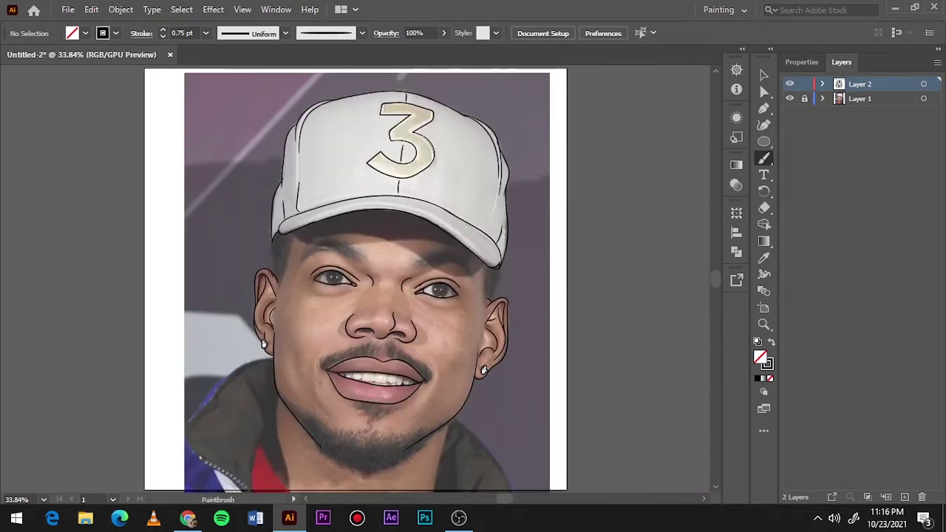
key(n)
scroll(287, 266, up, 5)
right_click(369, 143)
- Draw a black-filled hair shape beside the left ear and smooth its edge
mouse_move(352, 103)
mouse_down()
mouse_move(253, 442)
mouse_move(295, 126)
mouse_up()
key(v)
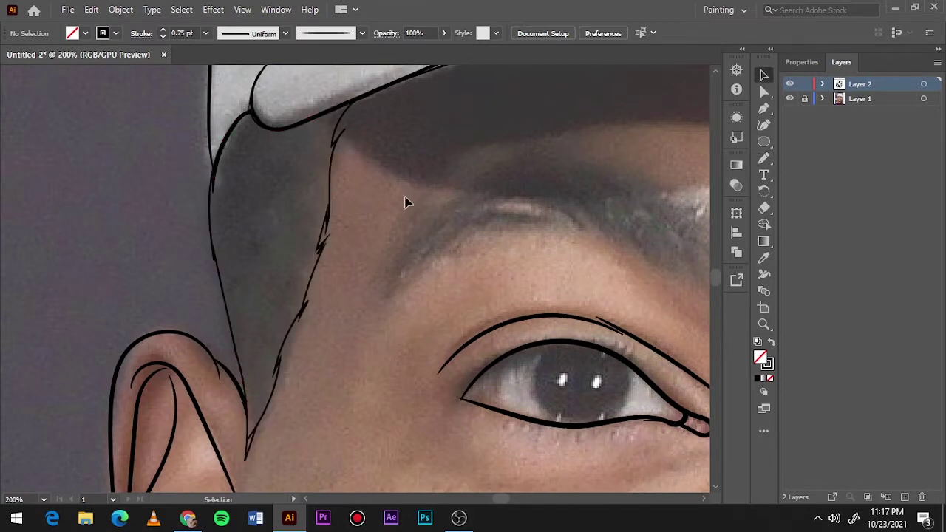
key(n)
drag(251, 454, 337, 122)
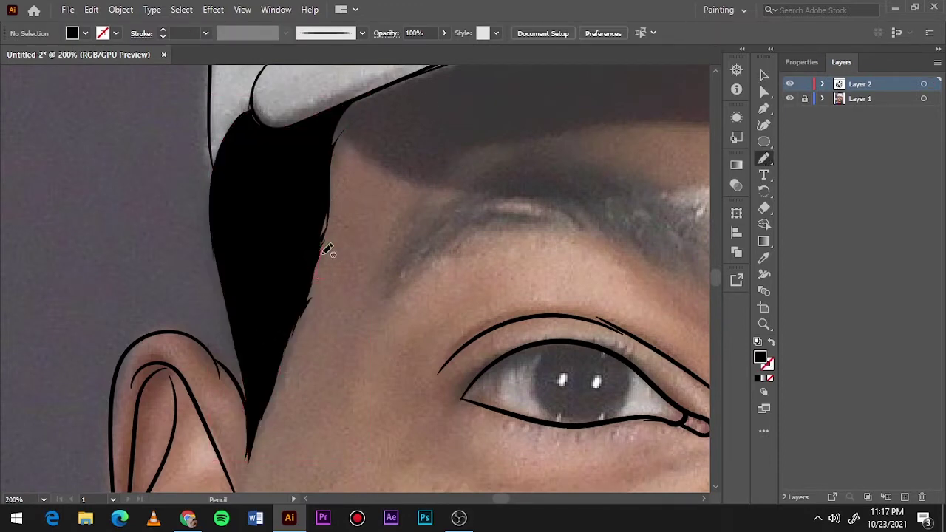
scroll(344, 111, down, 3)
scroll(362, 107, up, 4)
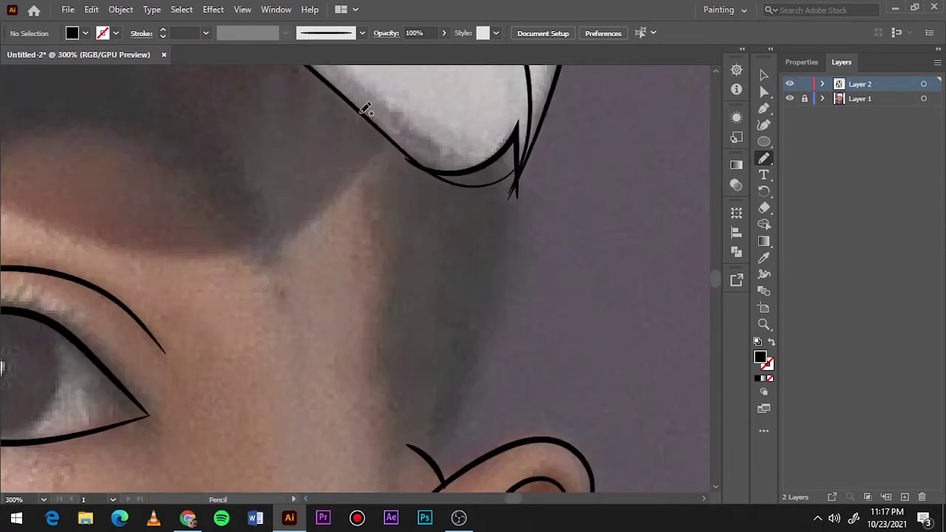
- Draw the matching black hair shape on the right side and fill its edge
mouse_move(361, 111)
mouse_down()
mouse_move(520, 158)
mouse_move(376, 133)
mouse_up()
scroll(545, 157, down, 3)
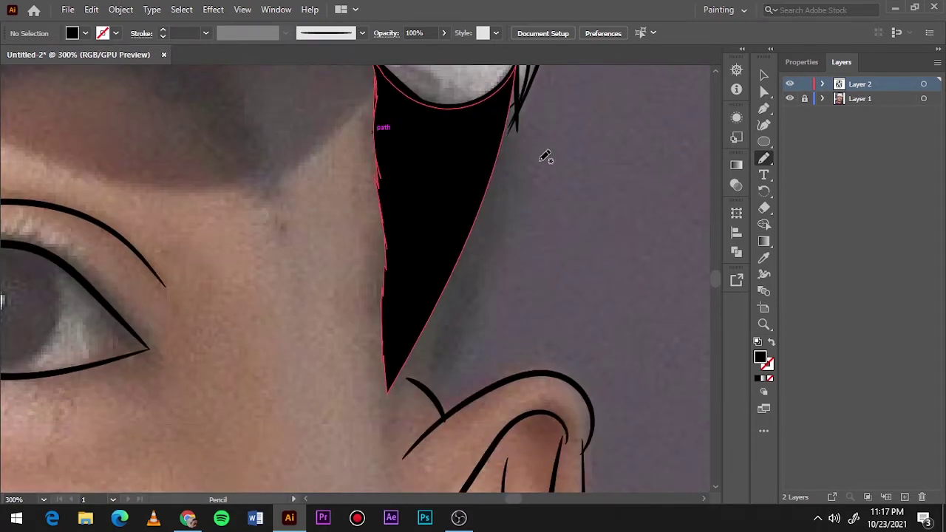
drag(411, 370, 513, 78)
scroll(513, 78, down, 3)
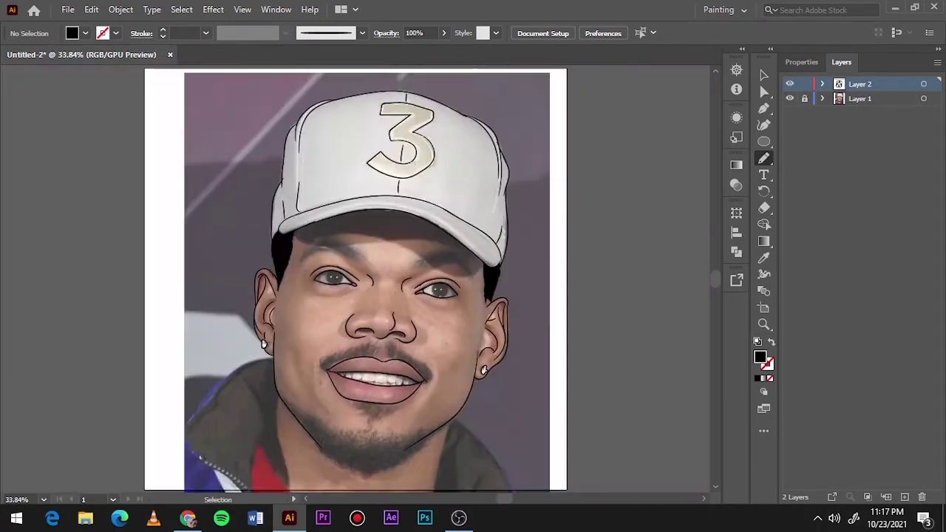
scroll(460, 292, up, 4)
drag(344, 312, 343, 189)
scroll(376, 229, down, 3)
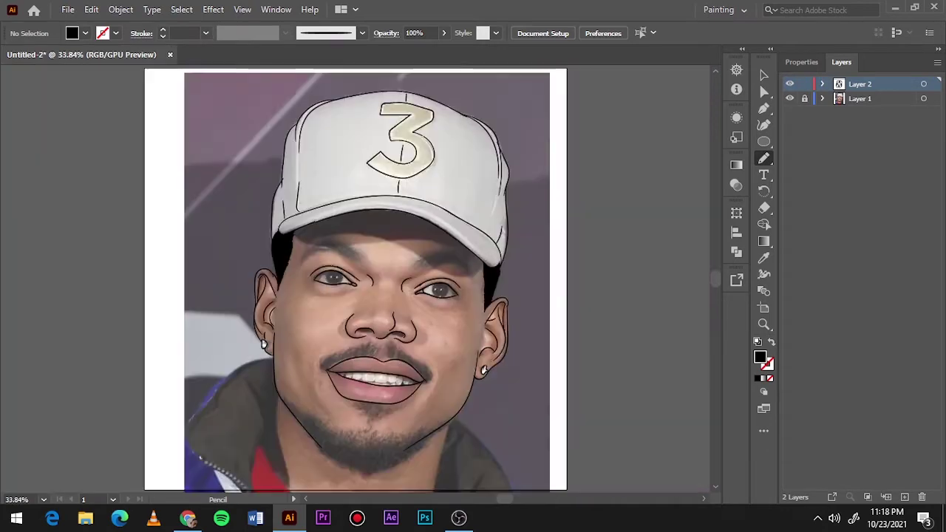
scroll(341, 255, up, 5)
- Fill the nostril black, then trace the upper eyelid and iris as black shapes
drag(501, 283, 504, 289)
scroll(310, 284, right, 5)
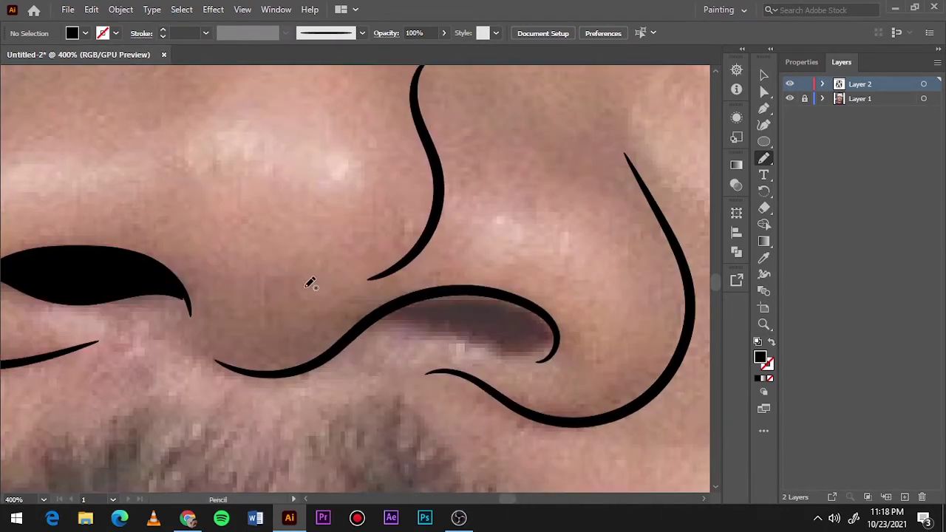
drag(532, 347, 535, 351)
scroll(535, 351, down, 3)
scroll(338, 275, up, 3)
scroll(338, 274, up, 1)
mouse_move(469, 224)
mouse_down()
mouse_move(247, 268)
mouse_move(226, 340)
mouse_up()
drag(425, 218, 397, 371)
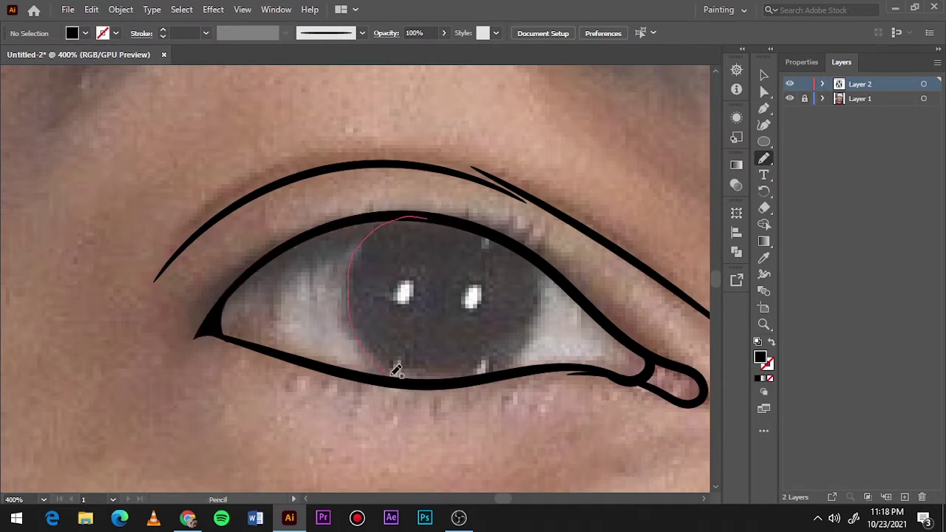
drag(502, 239, 436, 219)
scroll(438, 382, down, 2)
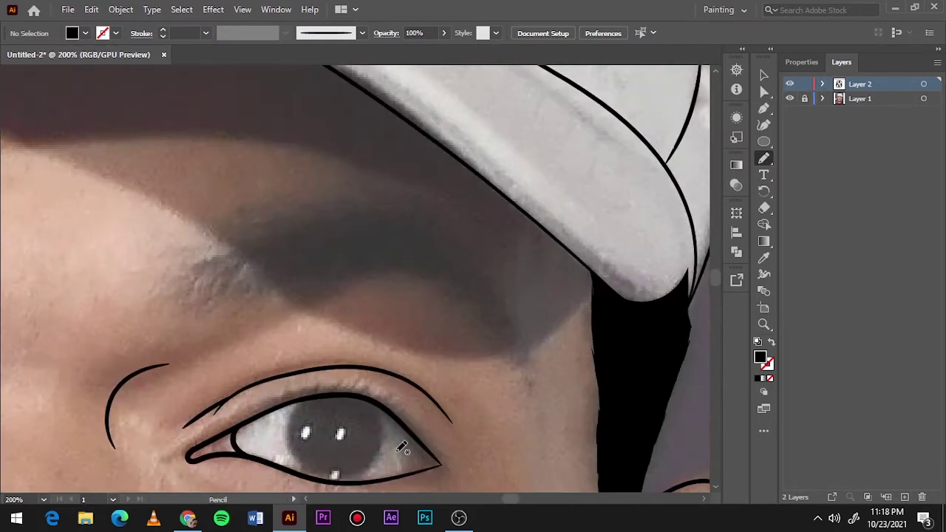
scroll(401, 444, up, 2)
- Redraw the eye's outer corner in black and close the iris as a solid black shape
drag(231, 238, 517, 365)
key(ctrl+z)
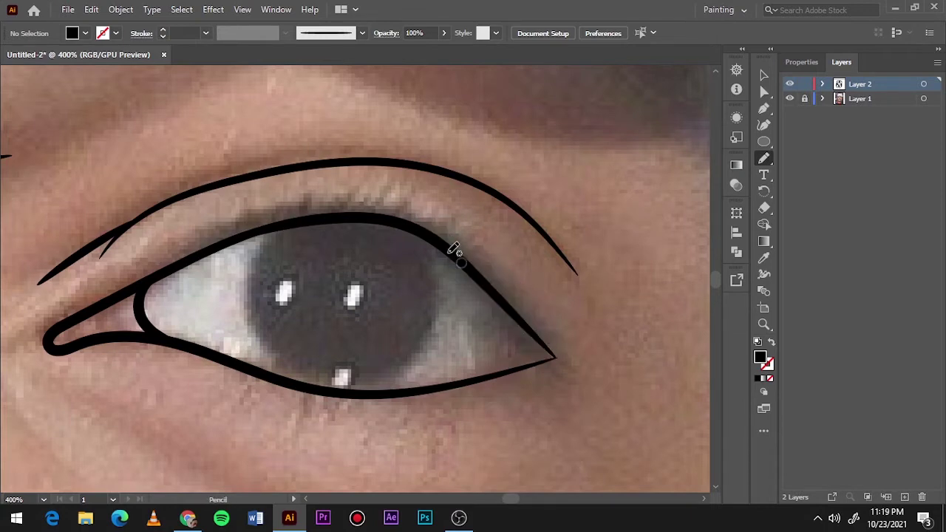
mouse_move(440, 238)
mouse_down()
mouse_move(497, 306)
mouse_move(440, 238)
mouse_up()
drag(412, 226, 276, 244)
drag(431, 332, 413, 229)
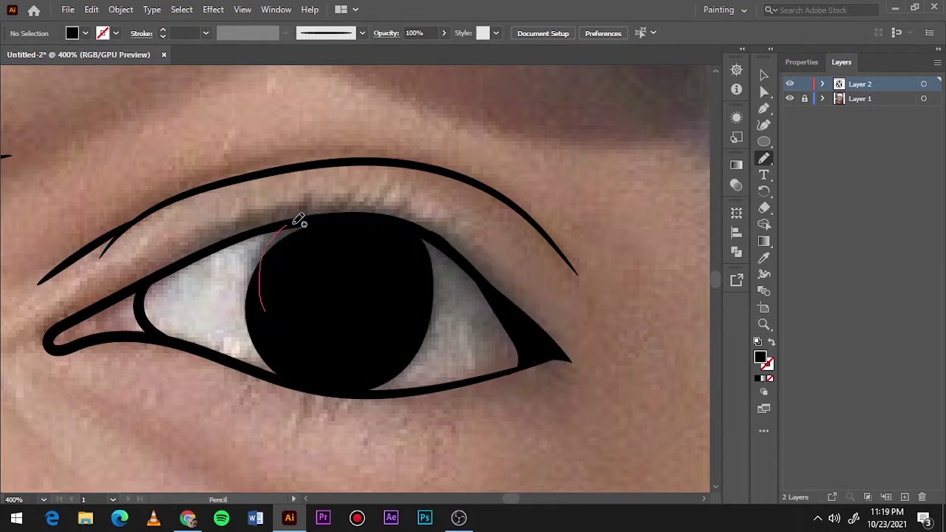
drag(298, 217, 323, 214)
- Trace both eyebrows as closed black-filled shapes
scroll(322, 213, down, 2)
scroll(325, 197, up, 2)
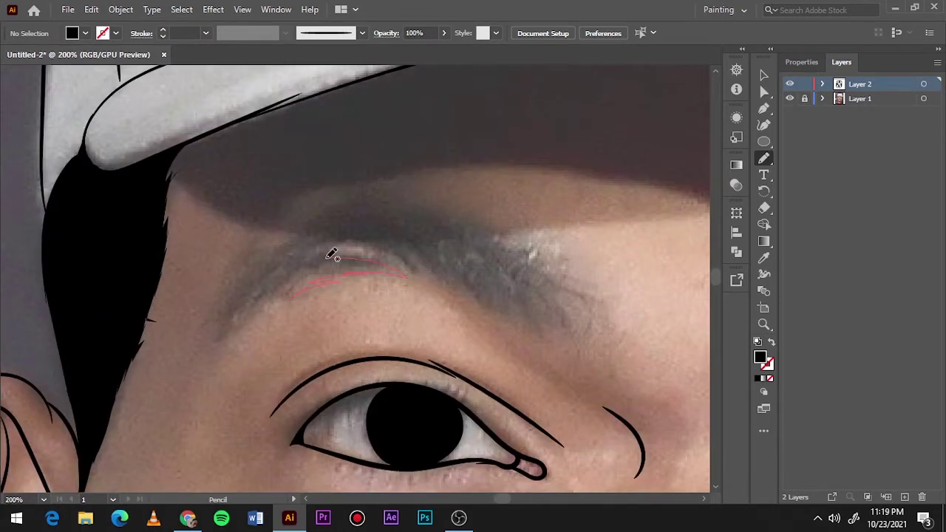
drag(522, 318, 327, 200)
scroll(597, 302, down, 2)
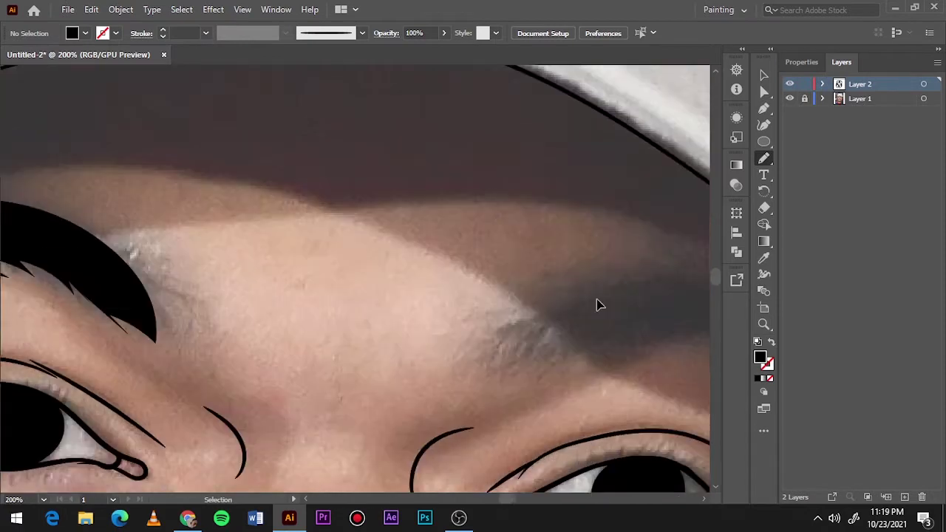
scroll(597, 303, up, 2)
mouse_move(300, 325)
mouse_down()
mouse_move(421, 272)
mouse_move(303, 325)
mouse_up()
scroll(428, 317, down, 2)
scroll(370, 211, up, 2)
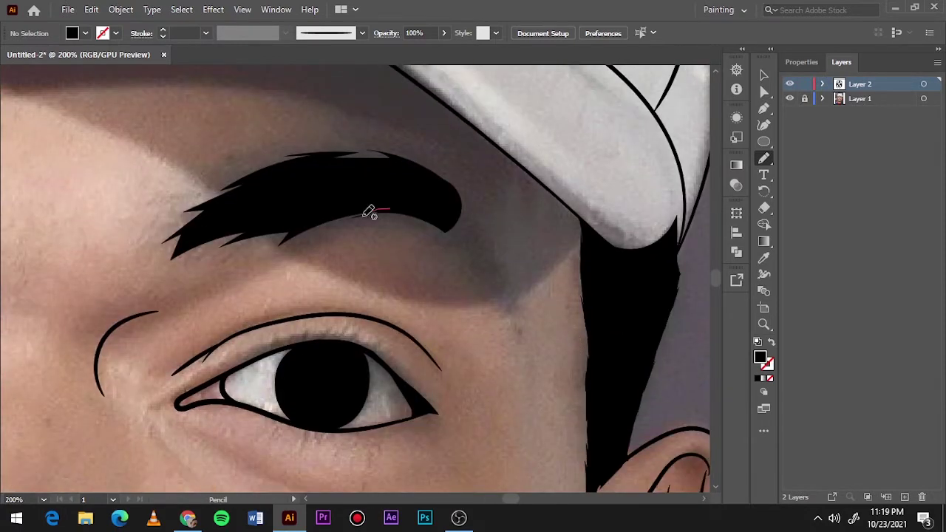
mouse_move(354, 220)
mouse_down()
mouse_move(516, 268)
mouse_move(384, 152)
mouse_move(170, 244)
mouse_up()
scroll(561, 217, down, 2)
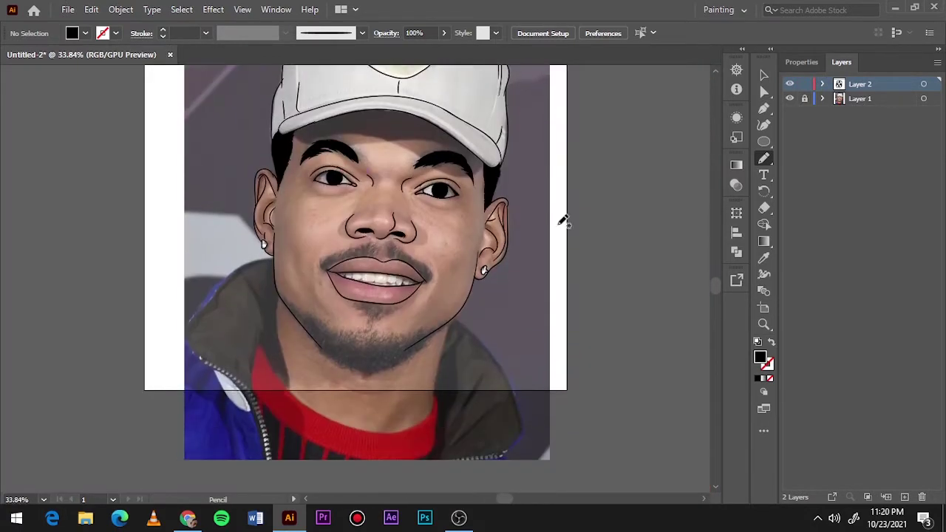
scroll(237, 170, up, 2)
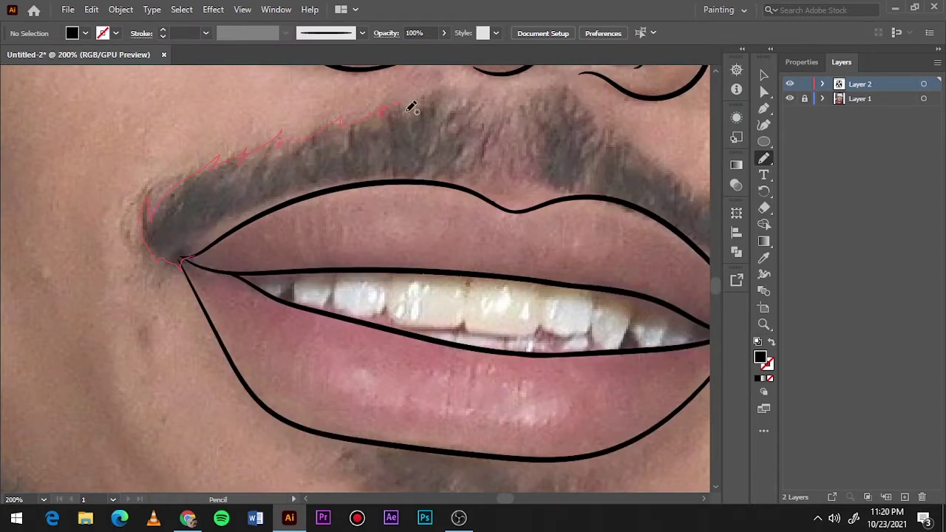
- Fill the left and right halves of the mustache, with its tip at the lip corner
drag(471, 163, 211, 255)
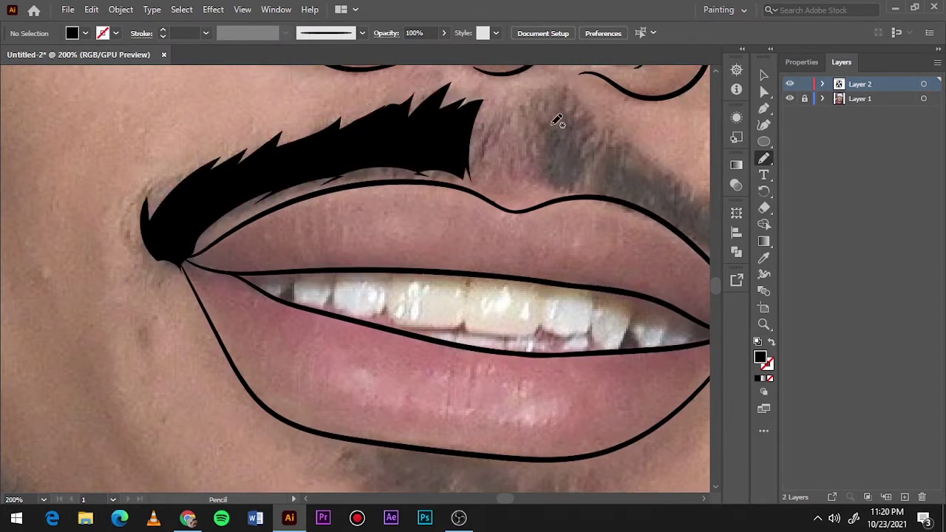
scroll(553, 152, right, 3)
drag(577, 305, 575, 314)
drag(610, 287, 588, 230)
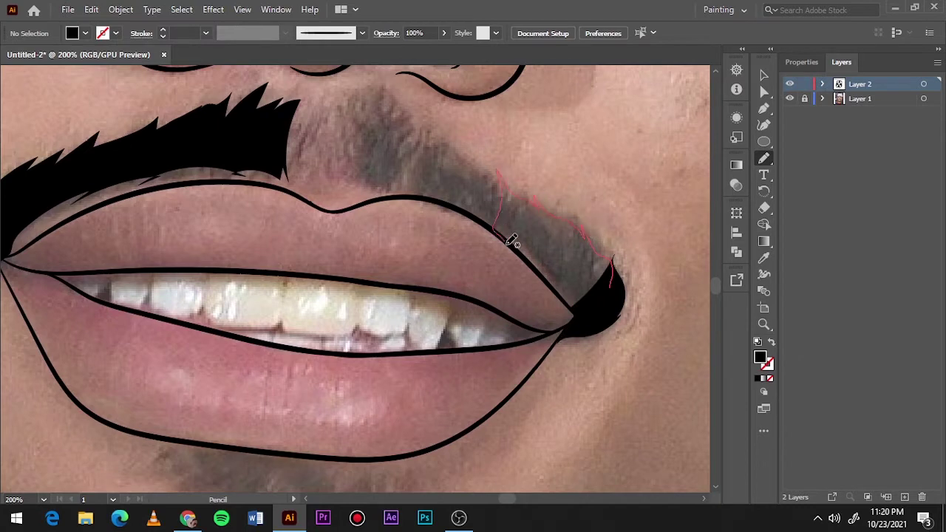
drag(512, 240, 570, 299)
drag(497, 220, 518, 213)
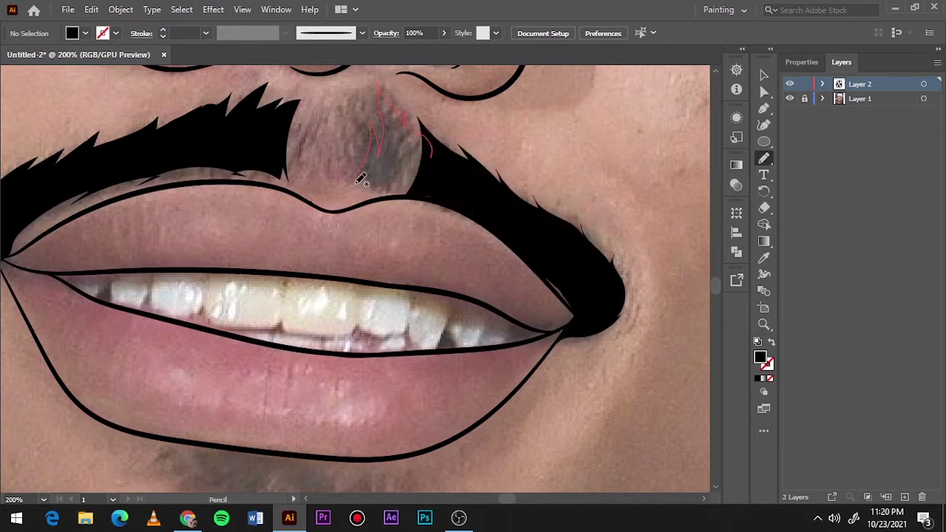
key(ctrl+0)
- Toggle the reference photo to check the line art, then fill the left jawline beard black
click(789, 98)
click(789, 98)
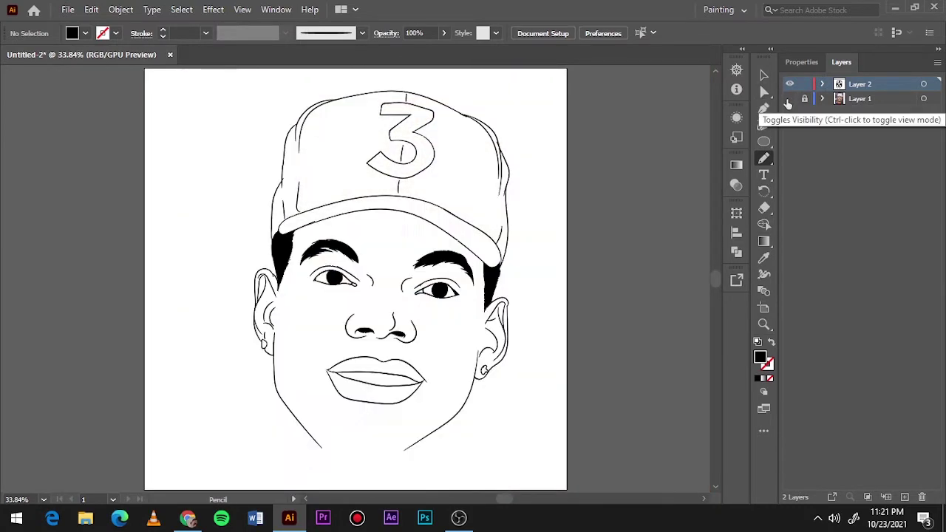
click(790, 99)
scroll(338, 470, up, 4)
drag(95, 120, 148, 164)
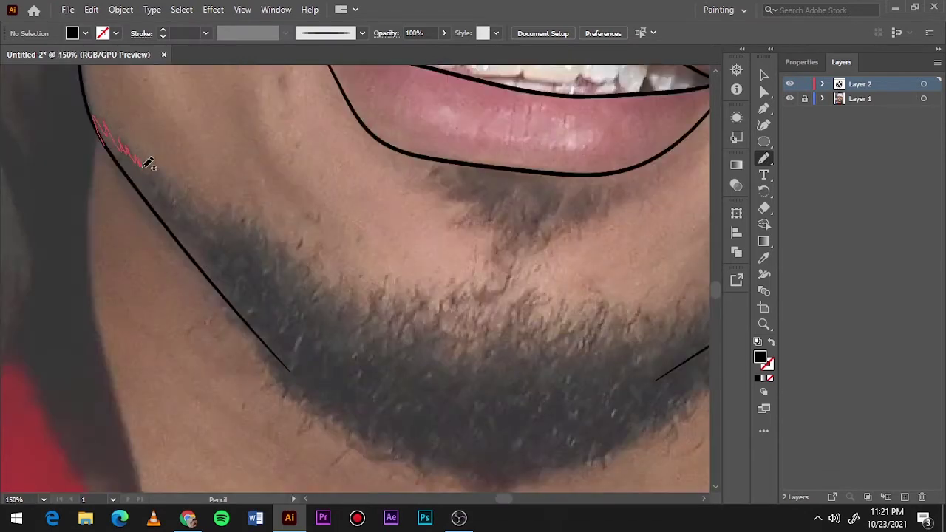
drag(191, 250, 201, 264)
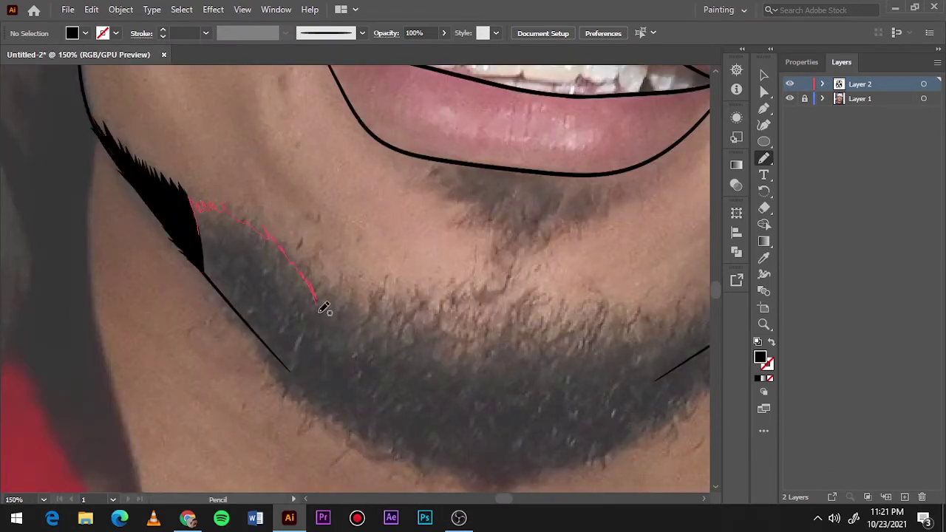
- Extend the black beard to the chin and trace its lower edge around the chin
drag(323, 309, 243, 320)
mouse_move(264, 356)
mouse_down()
mouse_move(358, 303)
mouse_move(270, 358)
mouse_up()
mouse_move(274, 253)
mouse_down()
mouse_move(74, 212)
mouse_move(241, 249)
mouse_up()
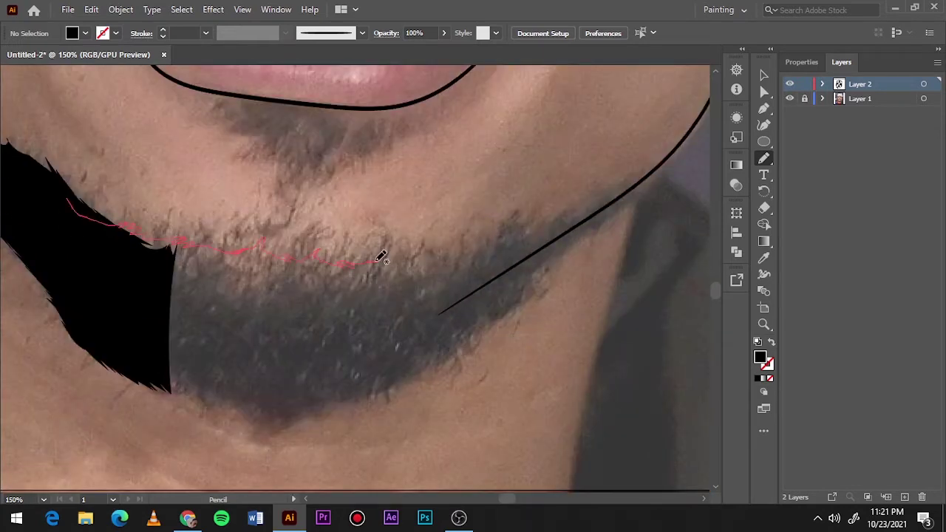
mouse_move(381, 257)
mouse_down()
mouse_move(185, 388)
mouse_move(329, 253)
mouse_move(433, 256)
mouse_move(628, 186)
mouse_move(407, 365)
mouse_move(490, 316)
mouse_move(232, 405)
mouse_up()
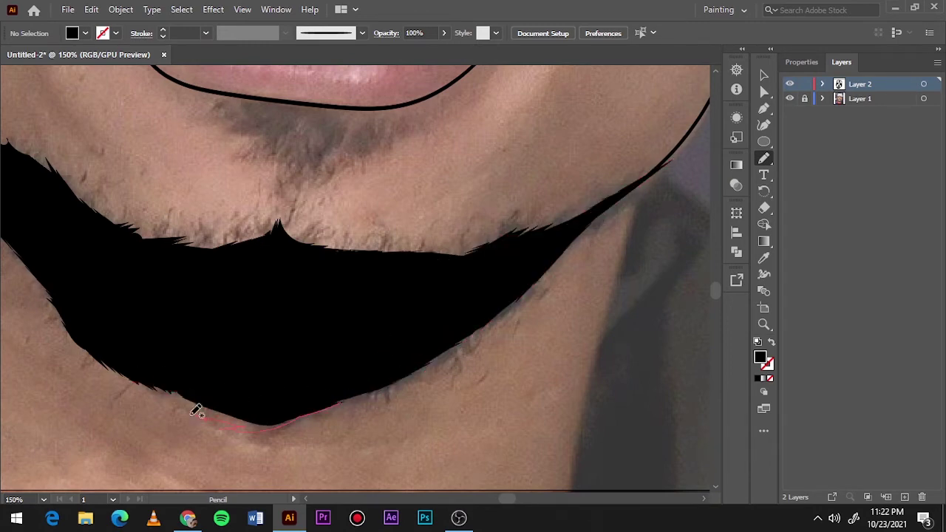
key(ctrl+minus)
key(ctrl+0)
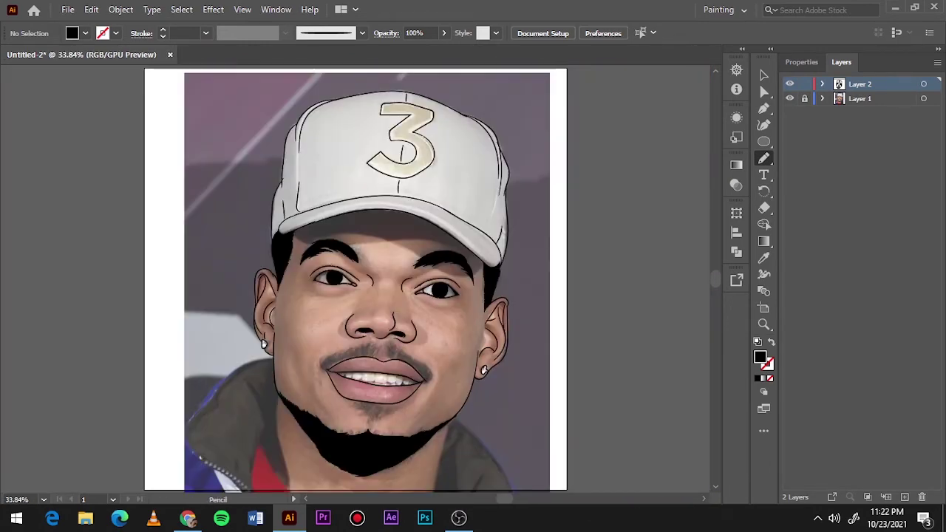
click(790, 98)
- Set the Paintbrush to a black 0.5 pt stroke for tooth line work
key(b)
scroll(351, 382, up, 6)
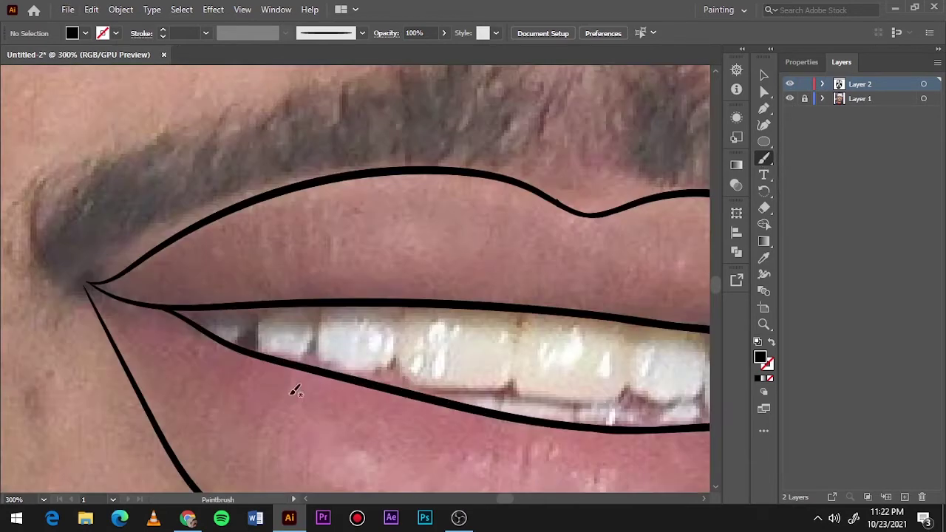
drag(260, 347, 256, 333)
key(shift+x)
click(207, 34)
click(221, 65)
- Outline the individual upper teeth from left to right with 0.5 pt strokes
drag(292, 361, 319, 316)
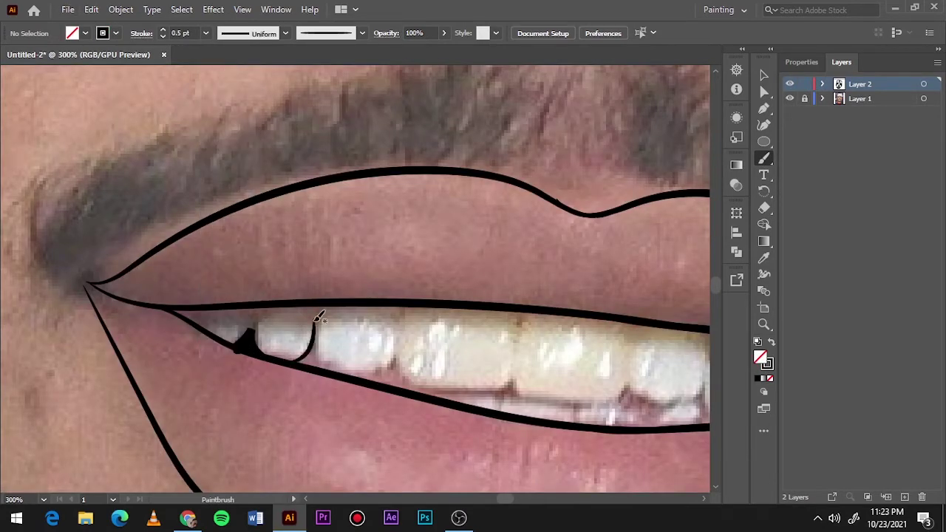
mouse_move(481, 385)
mouse_down()
mouse_move(517, 370)
mouse_move(644, 369)
mouse_up()
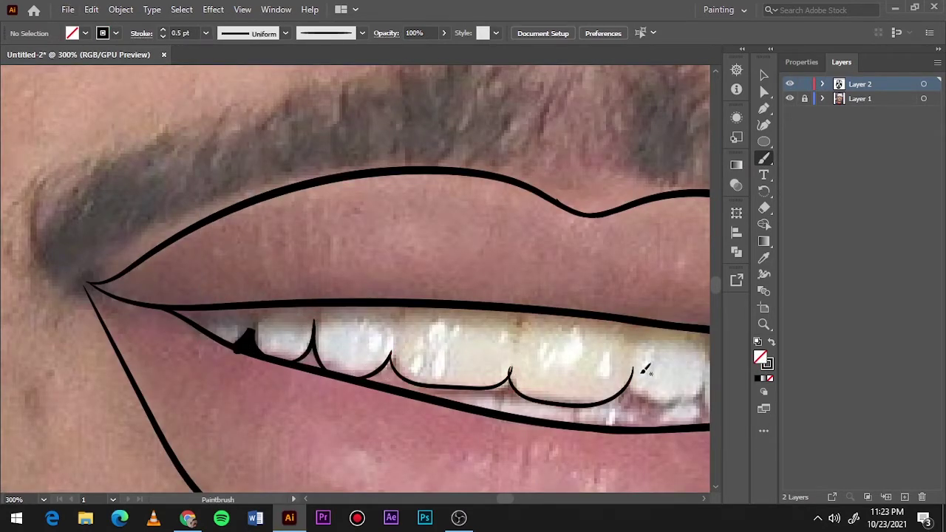
scroll(644, 369, up, 1)
mouse_move(330, 276)
mouse_down()
mouse_move(388, 320)
mouse_move(424, 266)
mouse_move(444, 347)
mouse_up()
mouse_move(473, 345)
mouse_down()
mouse_move(504, 275)
mouse_move(521, 343)
mouse_up()
drag(562, 344, 575, 295)
scroll(625, 322, left, 10)
- Paint small gum lines between the upper teeth with a 0.25 pt stroke
click(206, 33)
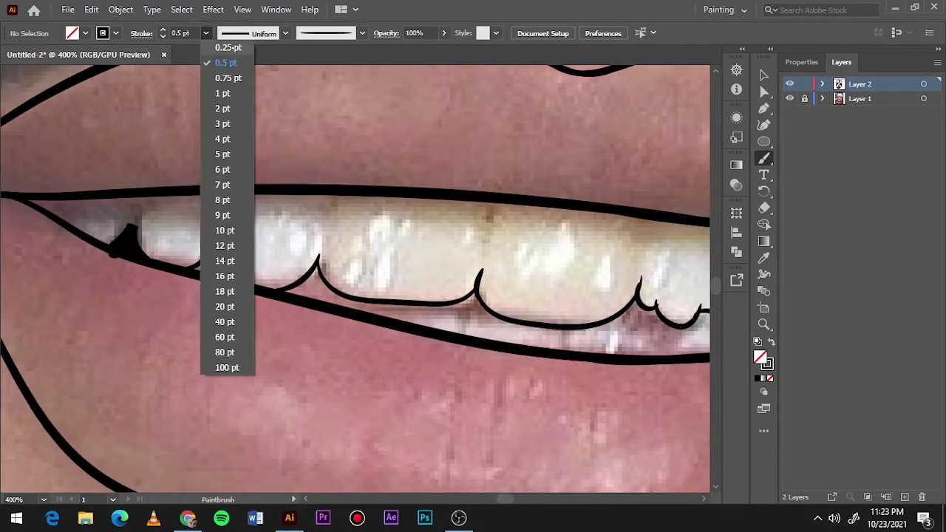
click(221, 61)
drag(323, 191, 331, 212)
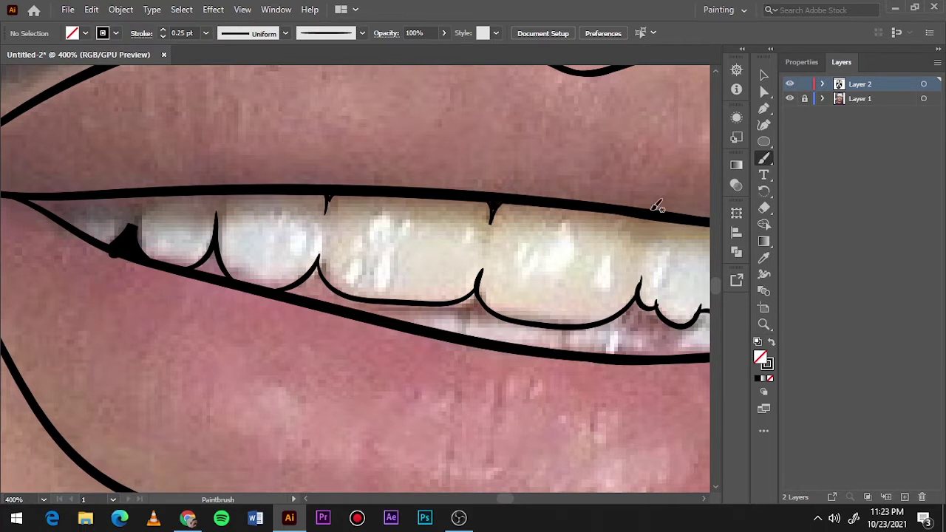
scroll(650, 237, right, 5)
scroll(466, 234, right, 5)
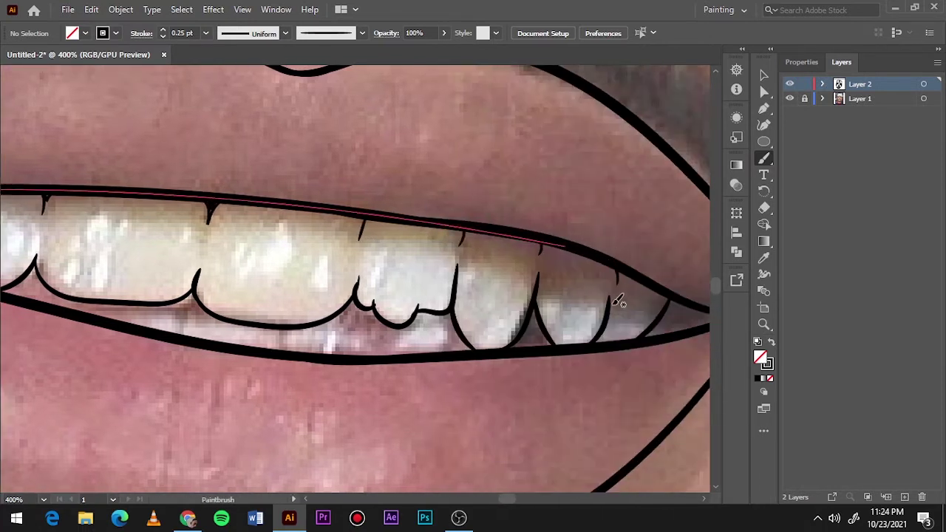
- Draw the teeth's lower edge at 0.5 pt, then compare with the reference photo hidden
click(206, 33)
click(222, 76)
drag(96, 312, 189, 306)
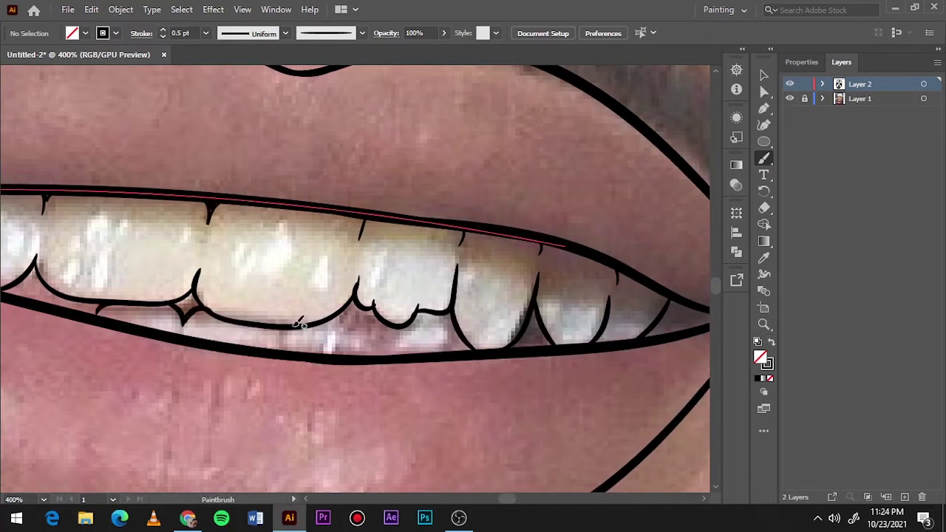
drag(363, 331, 372, 340)
key(ctrl+0)
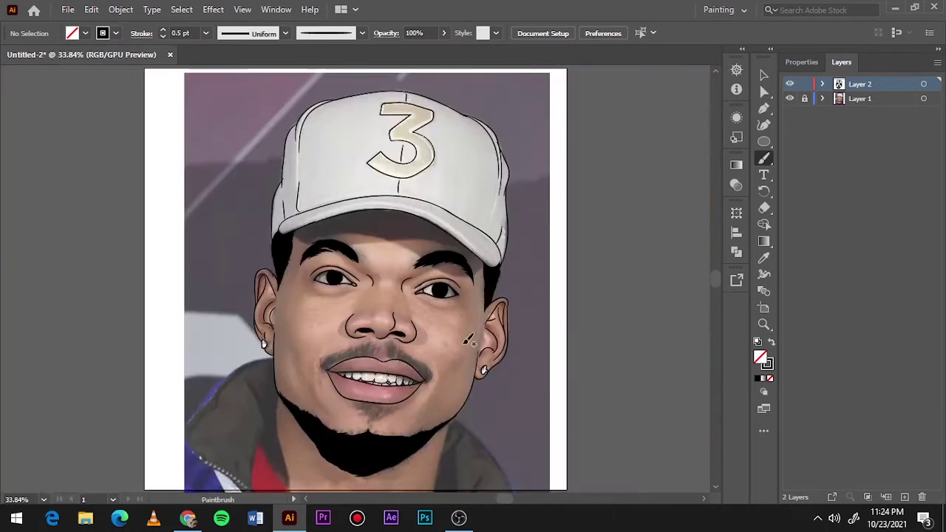
click(789, 99)
click(789, 99)
click(789, 99)
- Zoom in and paint short hair strokes along the sideburn edge
key(ctrl+1)
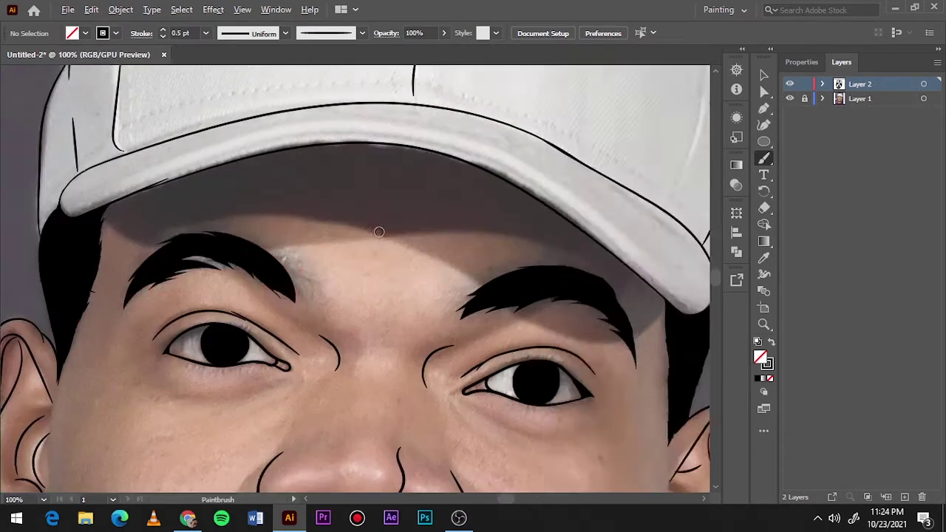
key(ctrl+plus)
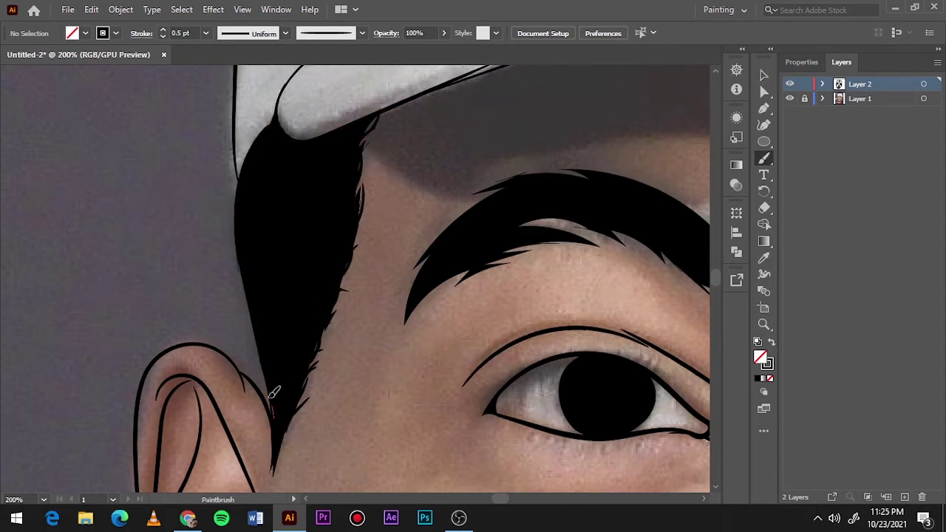
drag(270, 397, 272, 418)
drag(259, 369, 236, 259)
drag(252, 348, 238, 291)
drag(232, 212, 223, 250)
- Feather the eyebrow's left, top, right-tip and lower edges with 0.5 pt hair strokes
scroll(333, 266, right, 5)
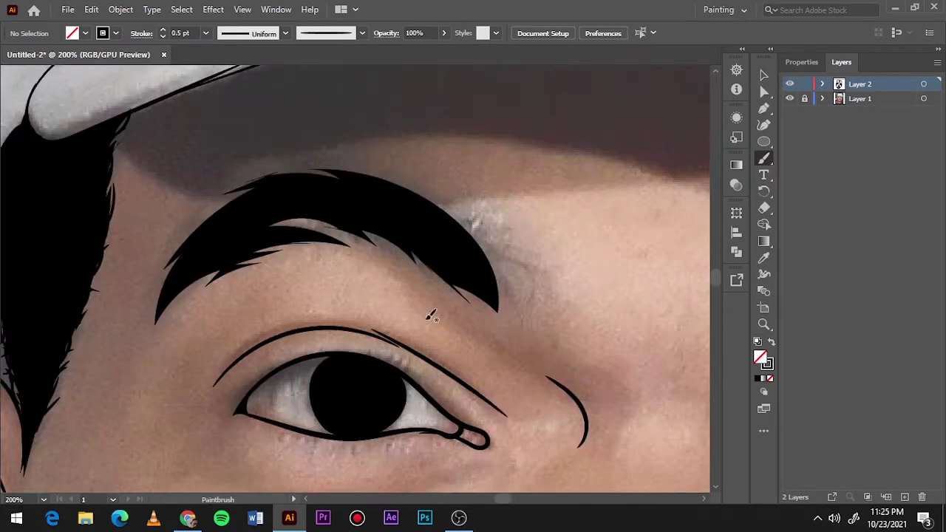
mouse_move(152, 317)
mouse_down()
mouse_move(170, 260)
mouse_move(260, 179)
mouse_up()
mouse_move(178, 229)
mouse_down()
mouse_move(329, 165)
mouse_move(436, 199)
mouse_move(336, 162)
mouse_up()
mouse_move(477, 240)
mouse_down()
mouse_move(499, 303)
mouse_move(500, 260)
mouse_up()
drag(470, 235, 440, 194)
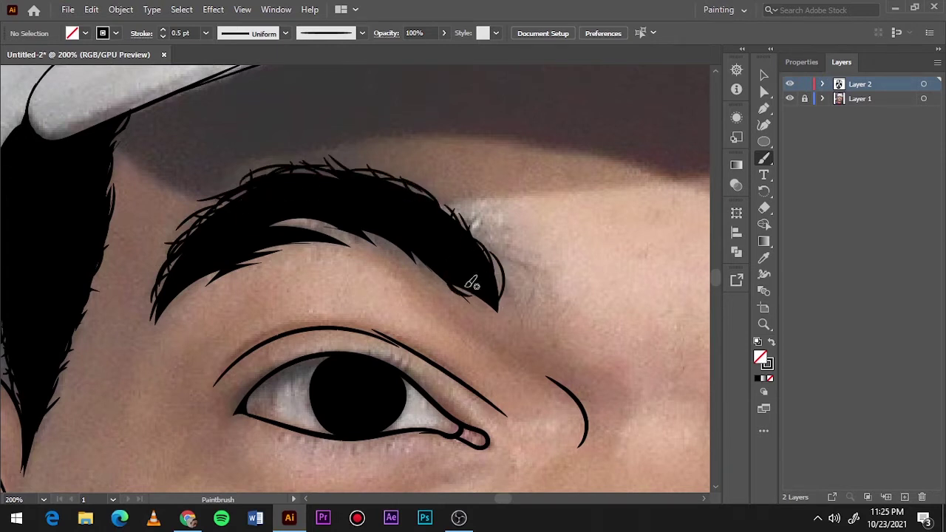
drag(444, 284, 410, 247)
drag(417, 280, 381, 249)
drag(314, 235, 347, 244)
drag(264, 257, 158, 320)
drag(189, 251, 170, 266)
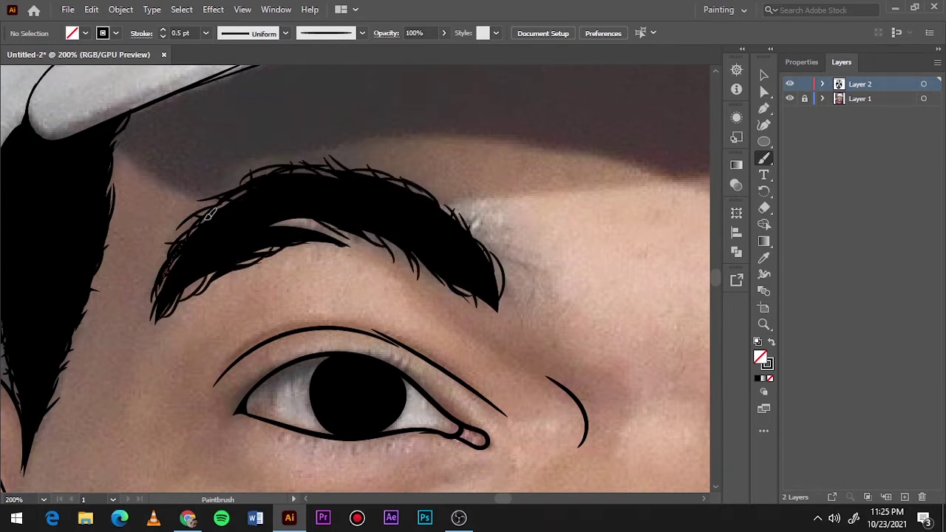
drag(449, 216, 510, 288)
- Add finer 0.25 pt hairs to the eyebrow tip and the other eyebrow's edges
click(205, 32)
click(222, 48)
mouse_move(519, 255)
mouse_down()
mouse_move(540, 296)
mouse_move(473, 237)
mouse_move(504, 259)
mouse_up()
drag(482, 229, 498, 273)
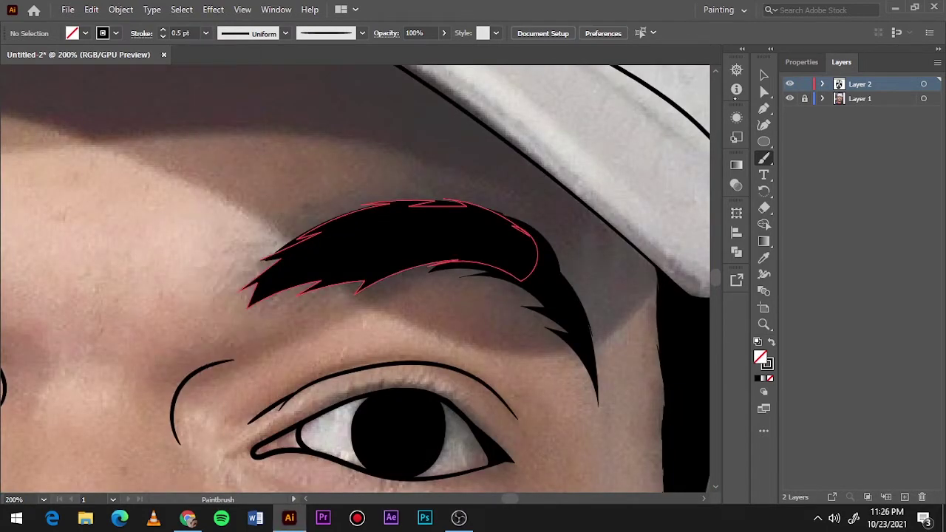
drag(266, 259, 480, 197)
mouse_move(526, 235)
mouse_down()
mouse_move(575, 275)
mouse_move(600, 399)
mouse_move(561, 329)
mouse_up()
mouse_move(524, 289)
mouse_down()
mouse_move(361, 283)
mouse_move(236, 311)
mouse_up()
- Add the last hairs on the eyebrow's left edge and compare against the hidden reference photo
mouse_move(318, 218)
mouse_down()
mouse_move(274, 266)
mouse_move(222, 292)
mouse_up()
drag(284, 229, 244, 270)
key(ctrl+0)
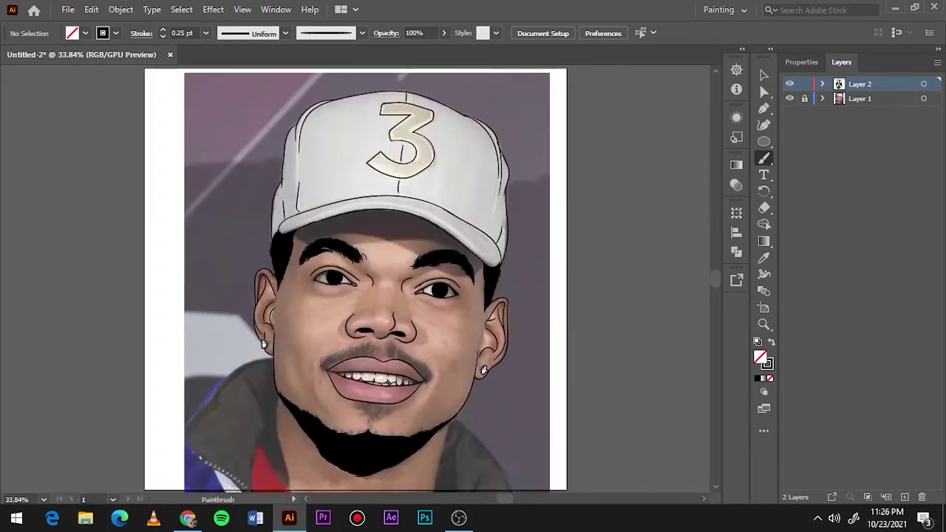
click(789, 98)
click(789, 99)
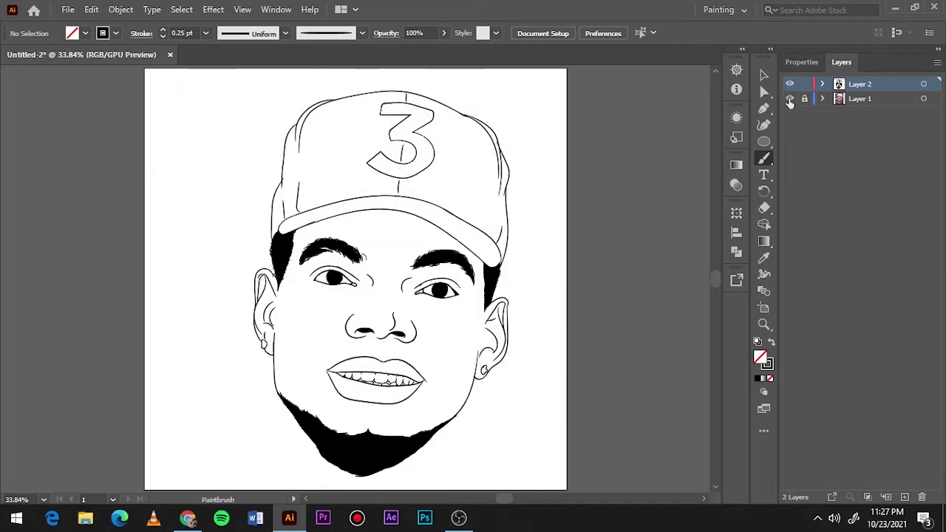
click(789, 98)
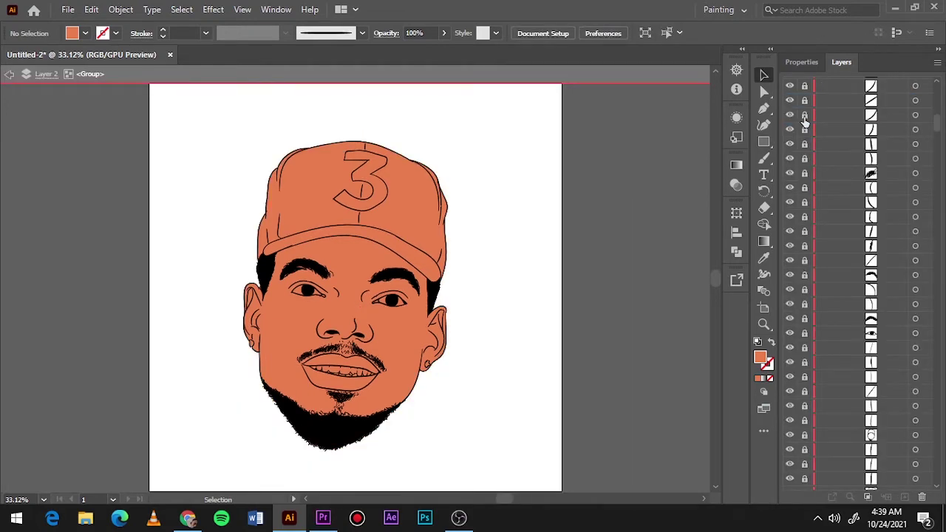
- Deselect the beard outline after refining its hair strokes
scroll(821, 133, down, 3)
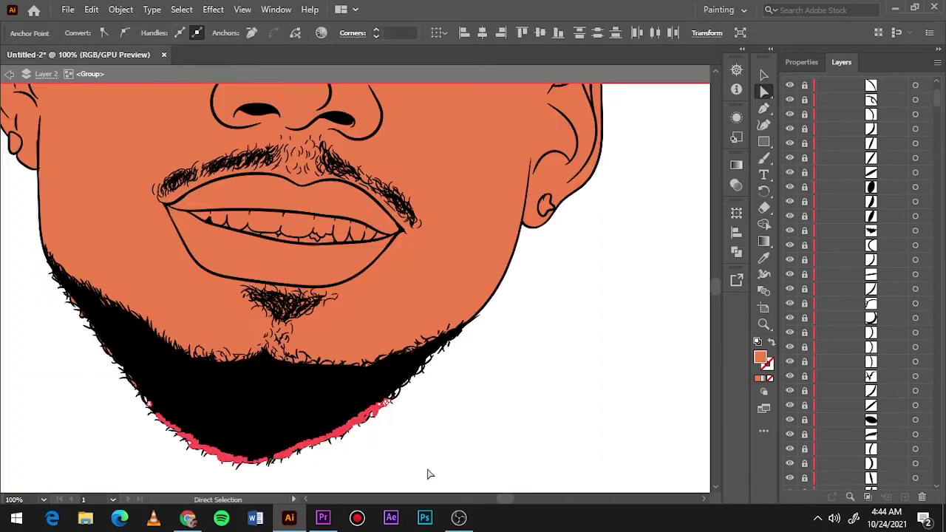
click(408, 454)
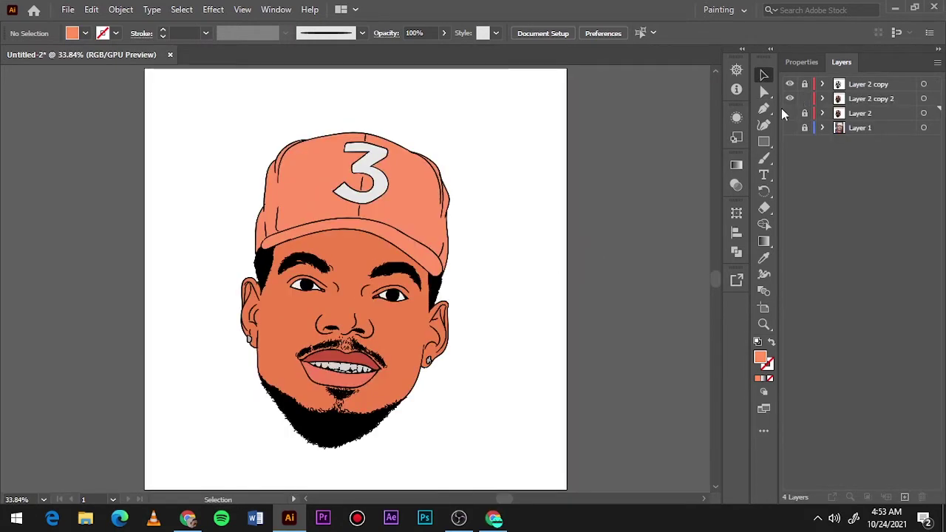
click(359, 249)
- Choose the duplicated artwork layer and switch to Direct Selection with nothing selected
click(422, 454)
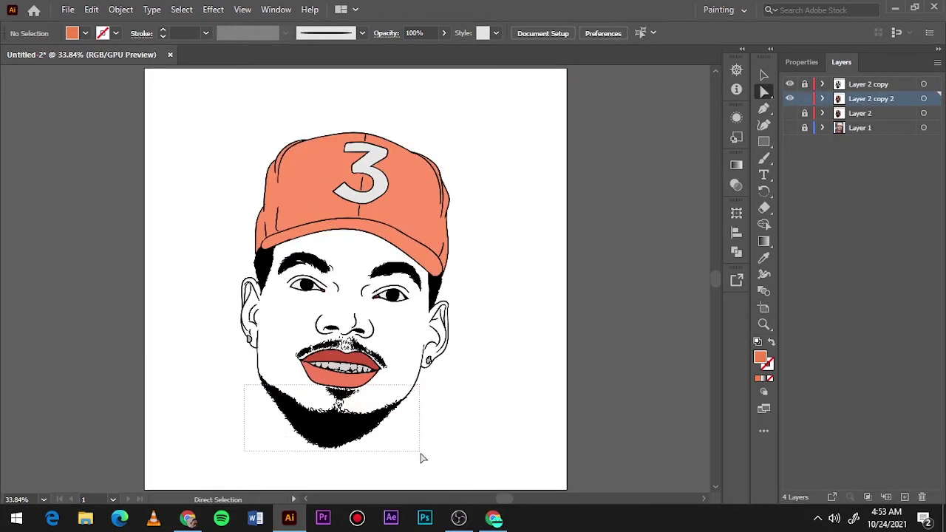
key(a)
scroll(354, 414, up, 2)
click(233, 380)
- Delete the stray orange fill bits from the left and right mustache
scroll(394, 407, up, 5)
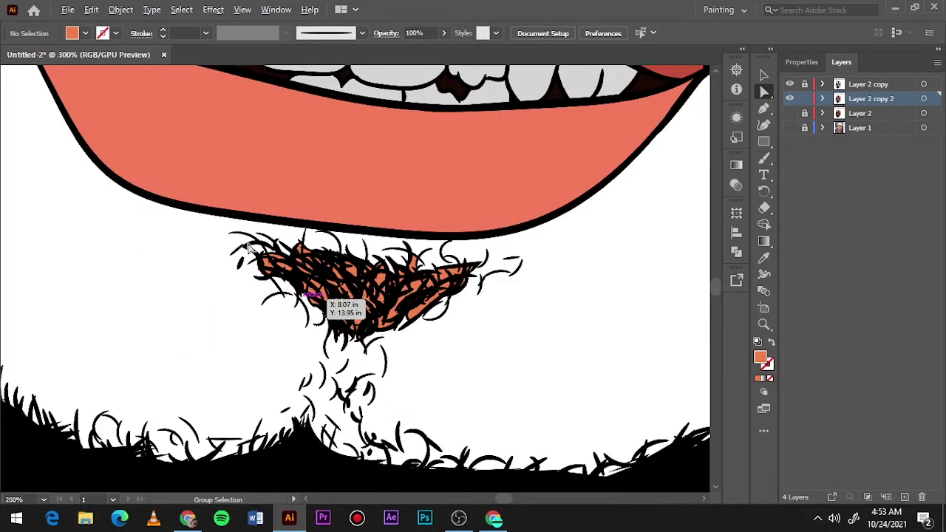
scroll(507, 380, up, 2)
drag(225, 171, 459, 239)
key(Delete)
drag(222, 222, 186, 302)
key(Delete)
click(190, 253)
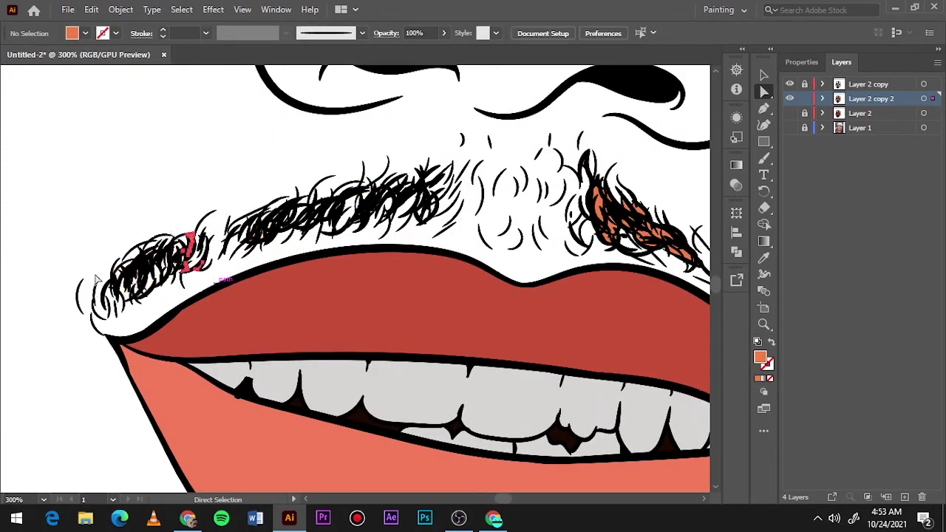
key(Delete)
scroll(204, 279, right, 5)
mouse_move(473, 384)
mouse_down()
mouse_move(343, 271)
mouse_move(394, 350)
mouse_up()
key(Delete)
key(Delete)
- Delete the eyebrow's stray orange fill bits and add a new layer for shading
scroll(394, 350, down, 3)
scroll(443, 321, down, 3)
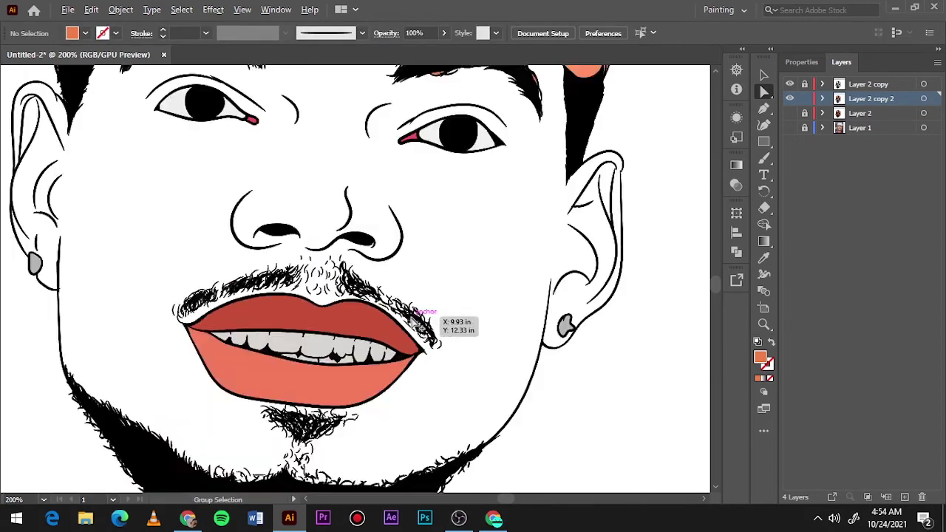
scroll(421, 125, up, 5)
scroll(375, 287, up, 2)
drag(375, 287, 665, 313)
scroll(665, 312, down, 3)
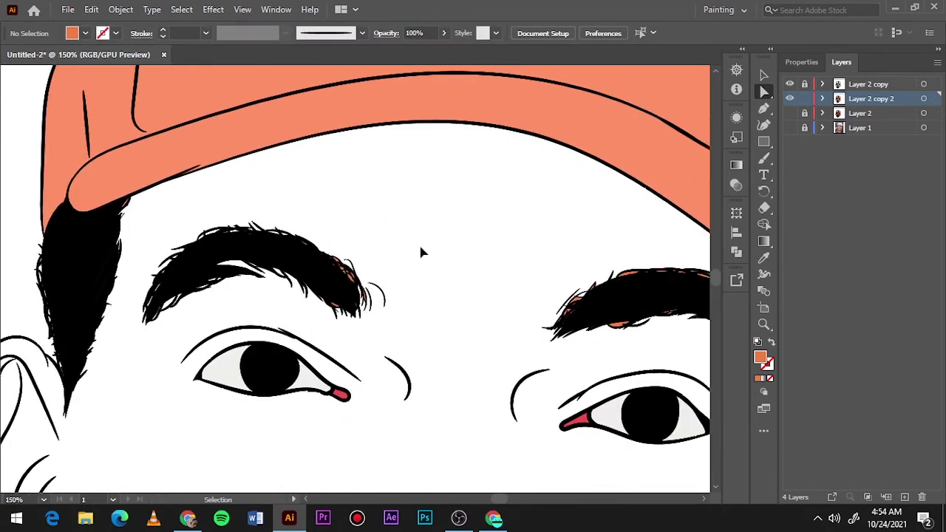
key(Delete)
scroll(650, 354, down, 3)
scroll(359, 274, right, 2)
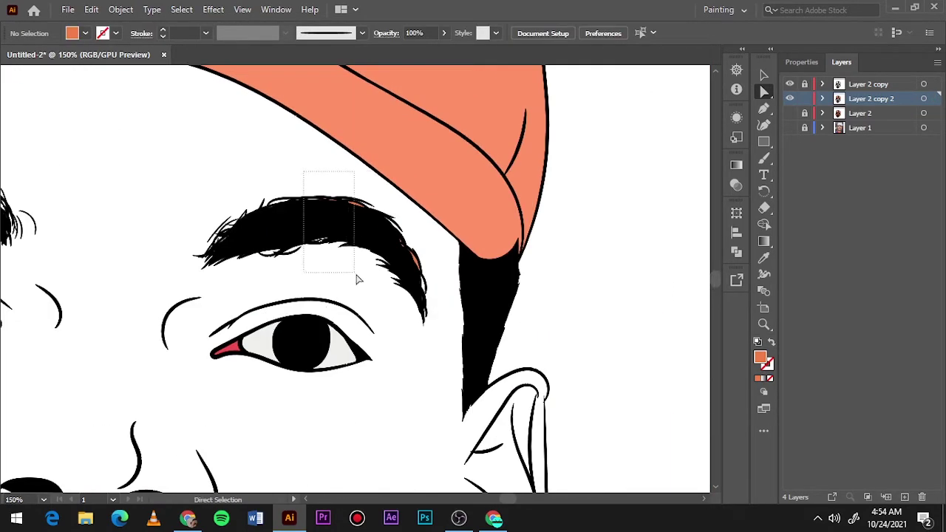
scroll(442, 333, down, 3)
key(ctrl+l)
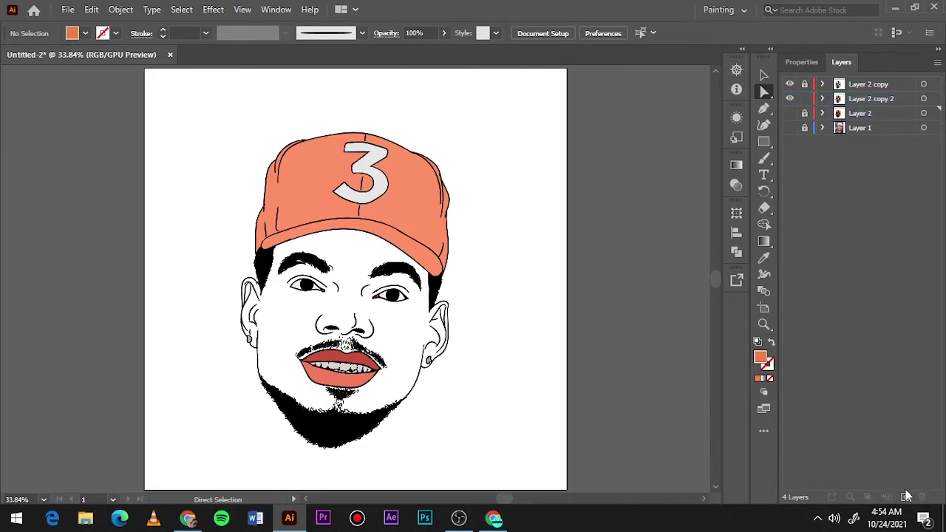
- Show the reference photo and choose a dark red fill colour for the shadow
click(790, 142)
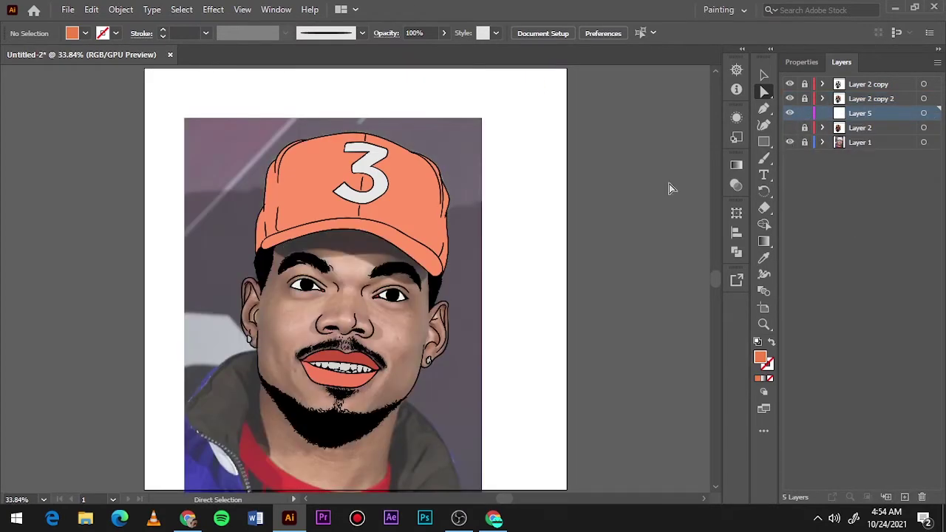
scroll(350, 244, up, 3)
key(n)
double_click(760, 357)
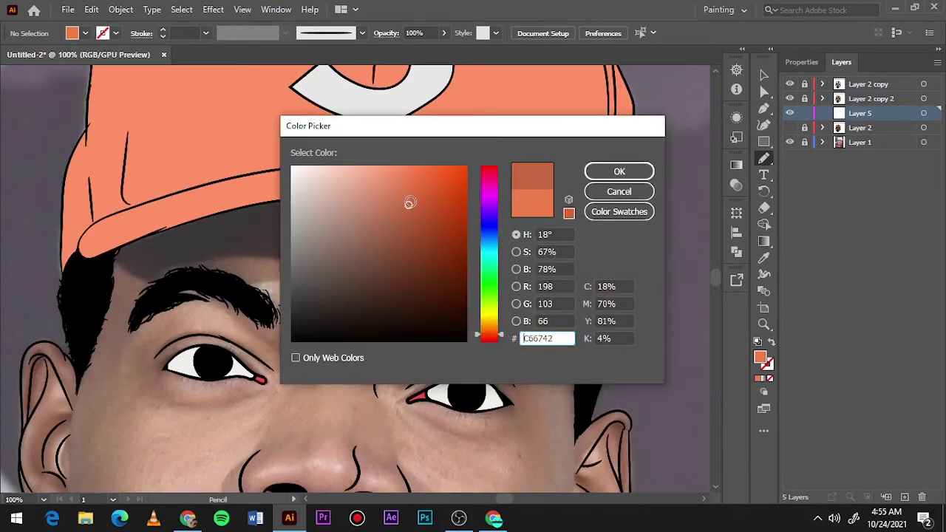
click(616, 170)
click(789, 127)
key(i)
click(395, 255)
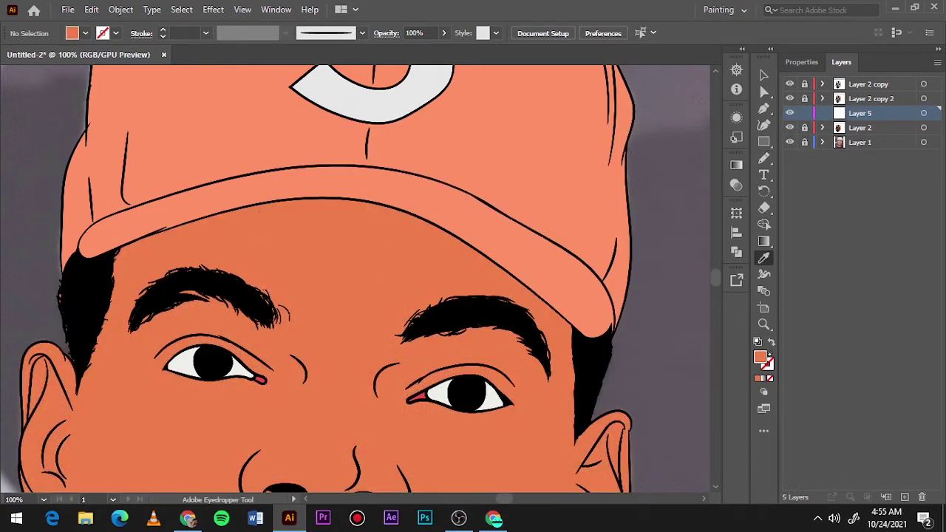
double_click(759, 356)
click(416, 211)
key(Return)
- Draw a Pencil shadow shape under the cap brim across the forehead
key(n)
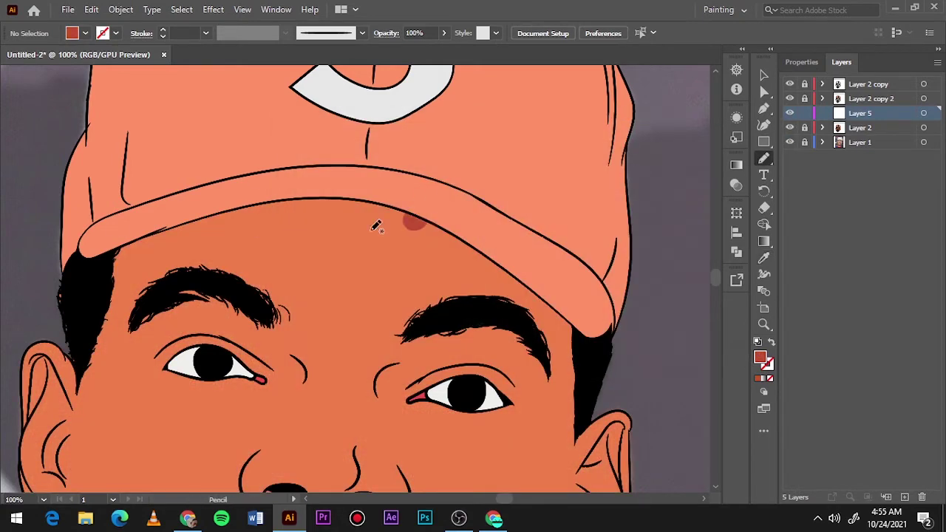
click(789, 127)
drag(108, 235, 577, 293)
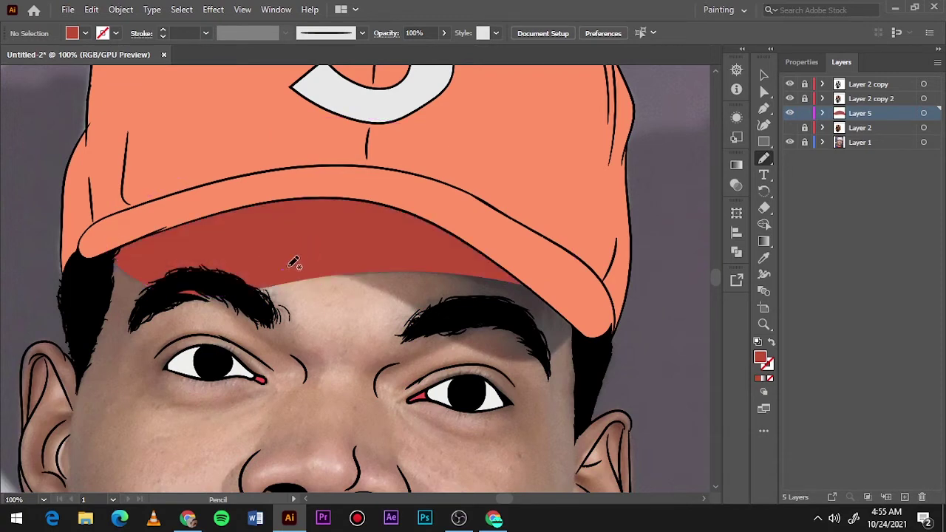
mouse_move(283, 269)
mouse_down()
mouse_move(533, 360)
mouse_move(281, 269)
mouse_up()
- Lower the brim shadow's opacity to 71%
key(v)
click(443, 244)
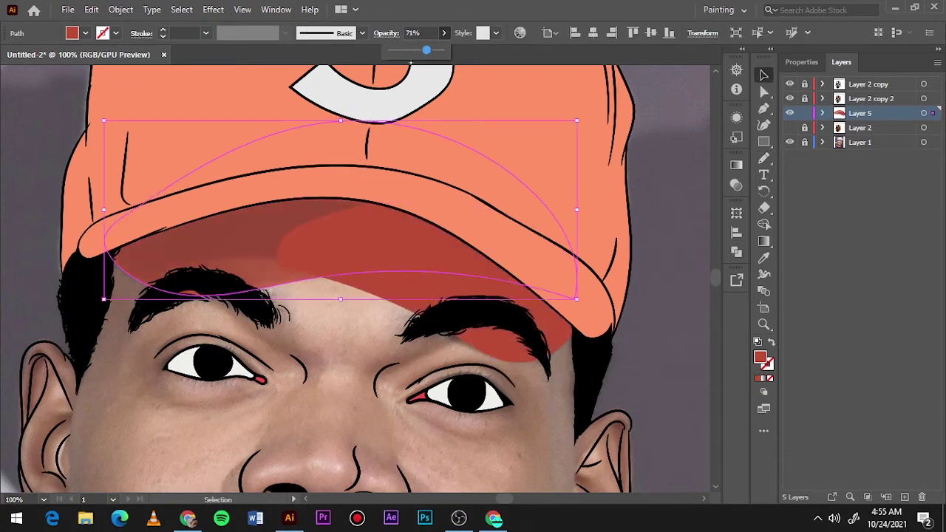
click(444, 33)
drag(441, 50, 426, 49)
click(509, 110)
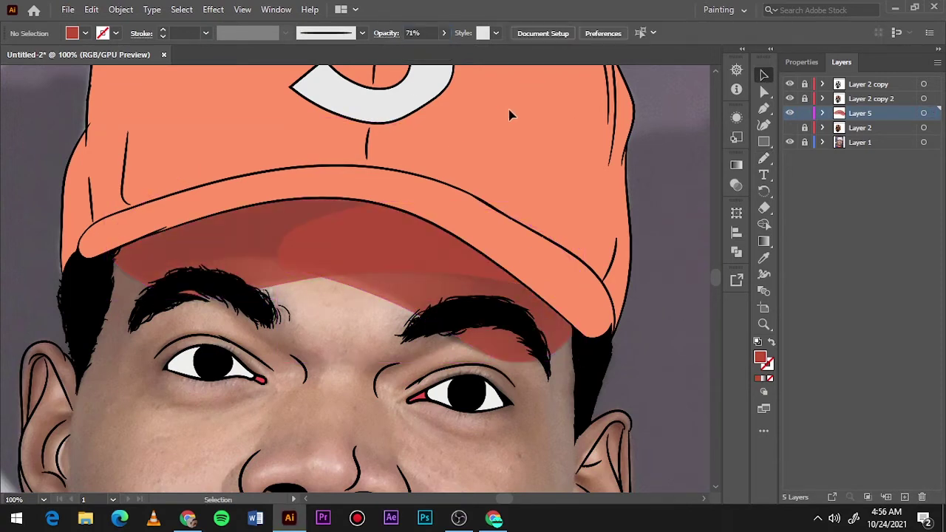
- Adjust the shadow colour and compare it with the reference photo and skin layer
key(ctrl+0)
click(790, 127)
click(789, 142)
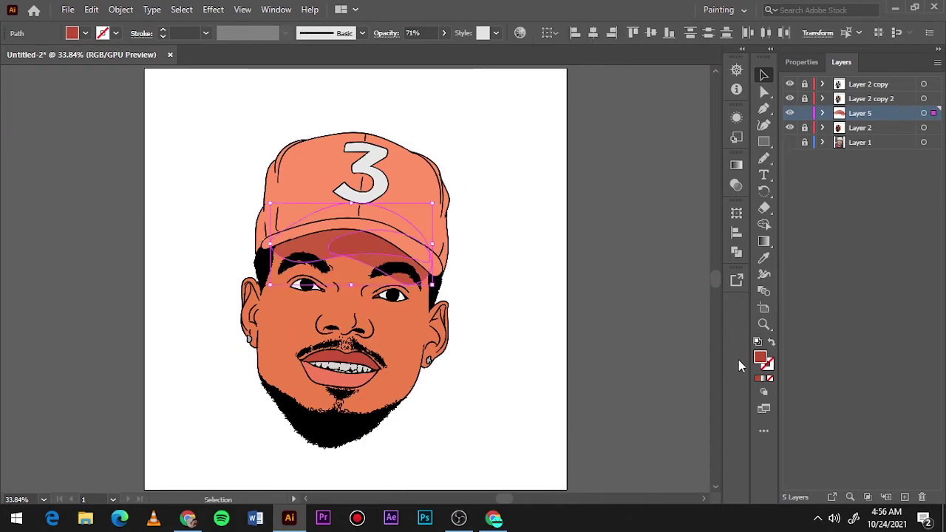
double_click(760, 357)
key(Return)
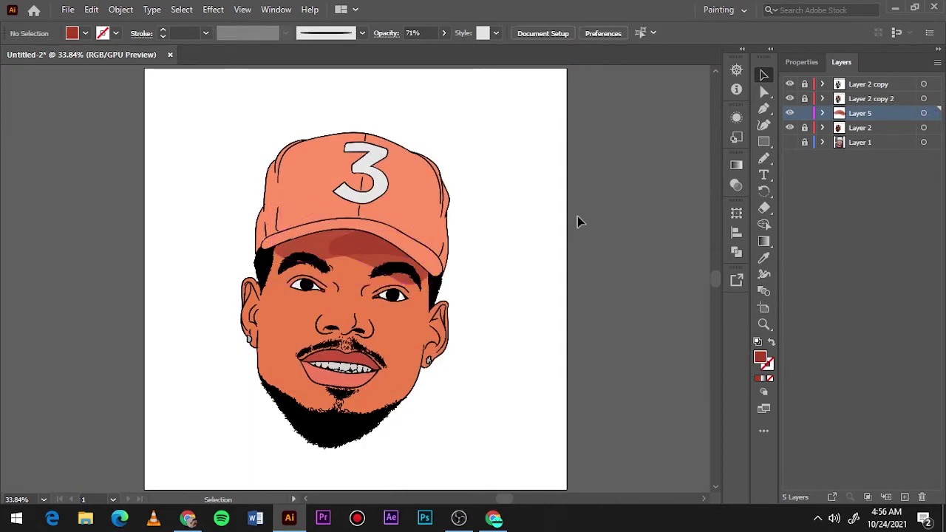
click(789, 142)
click(789, 127)
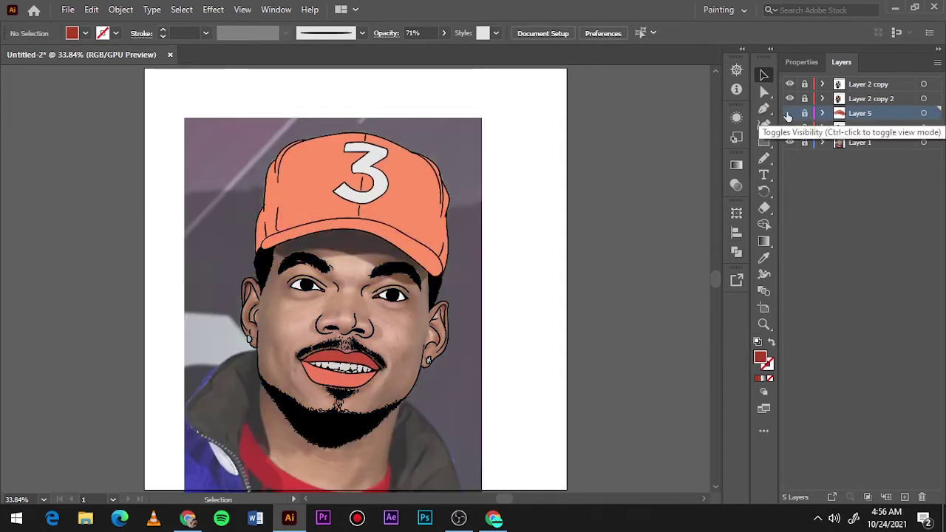
click(789, 127)
click(789, 141)
- Darken the brim shadow's fill and add a new layer for nose shading
key(ctrl+1)
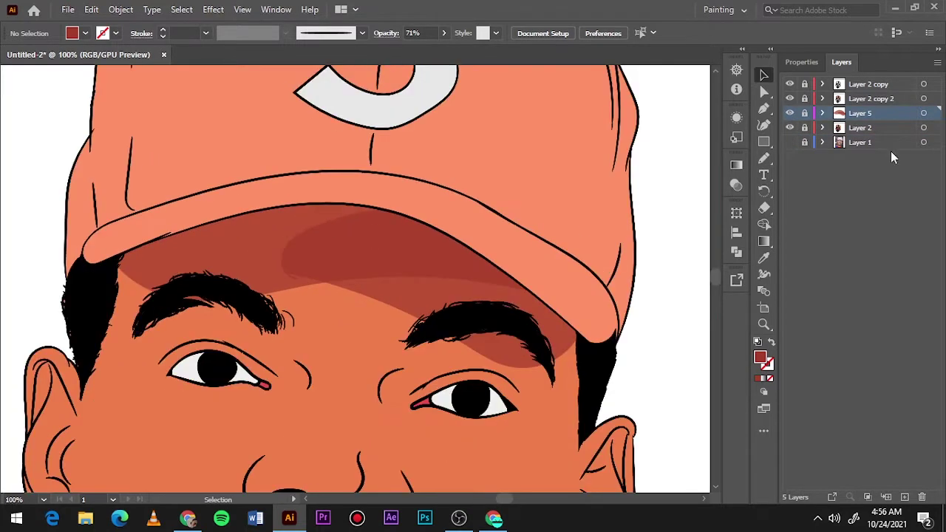
click(332, 251)
double_click(759, 357)
key(Return)
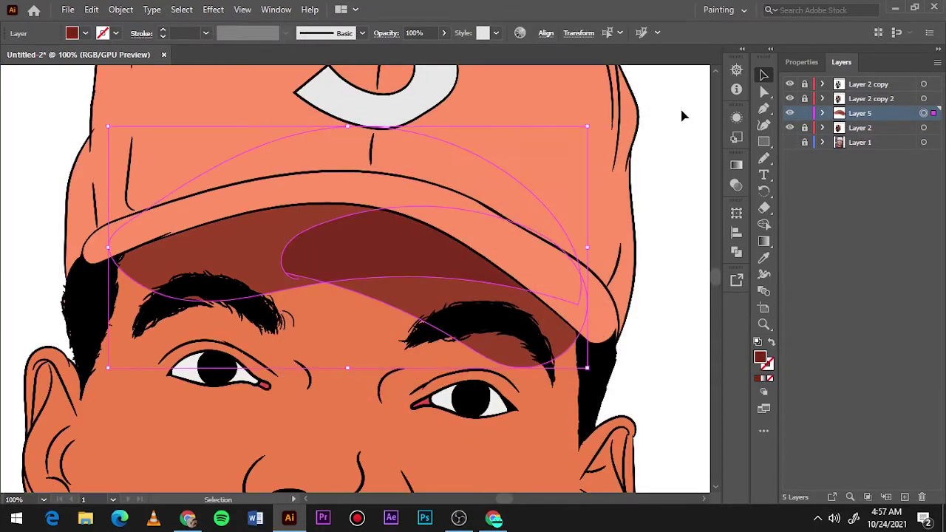
click(682, 113)
key(ctrl+0)
key(ctrl+l)
- Sample the artwork and choose a slightly darker orange skin shading colour
click(789, 142)
click(789, 156)
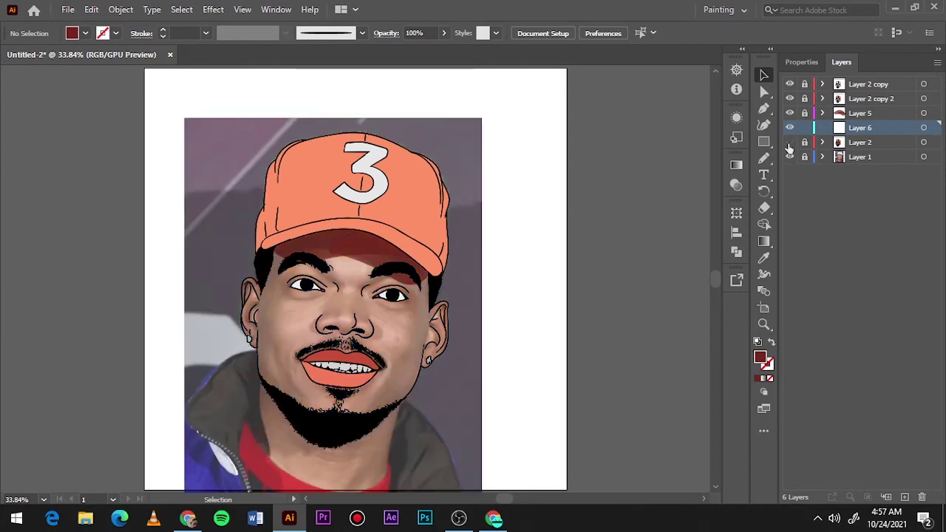
key(ctrl+equal)
key(ctrl+equal)
key(ctrl+equal)
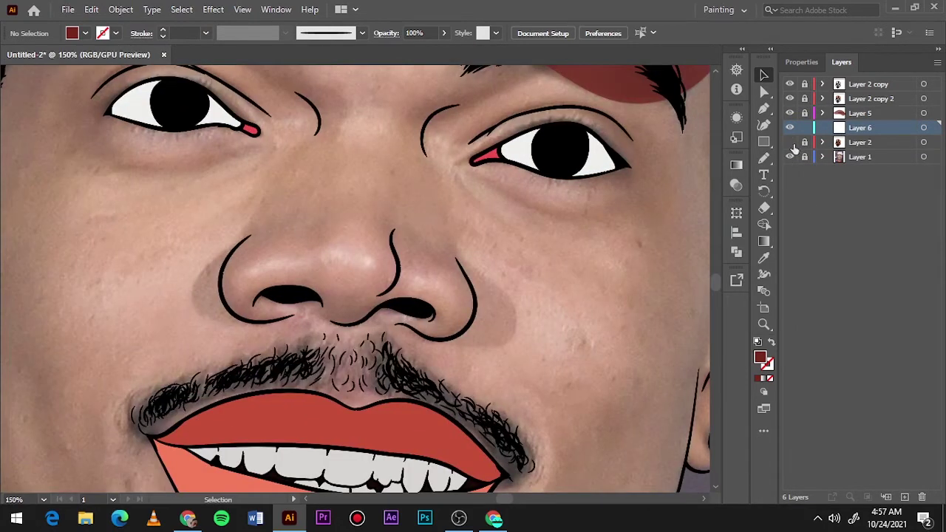
click(789, 142)
key(i)
double_click(760, 357)
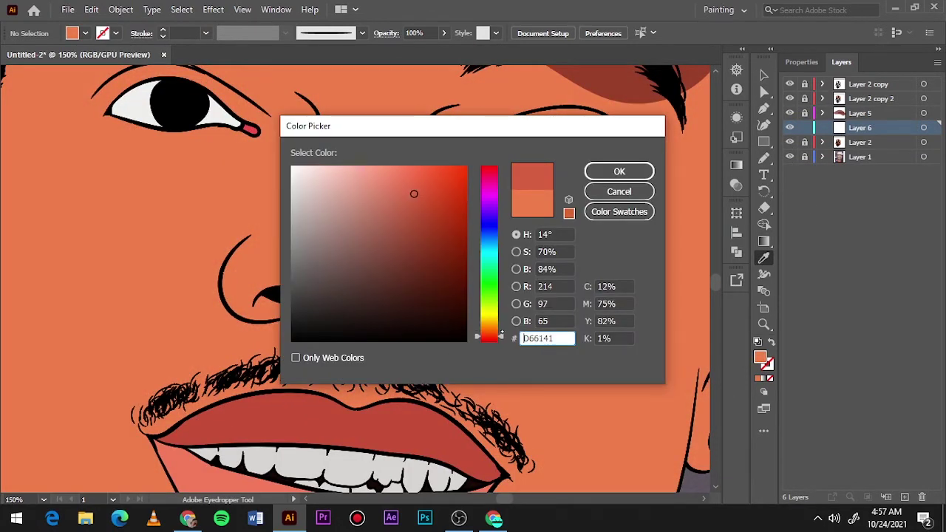
click(619, 170)
- Pencil orange shading left of the nose, around the nostrils and below the right nostril
key(n)
click(789, 141)
key(ctrl+equal)
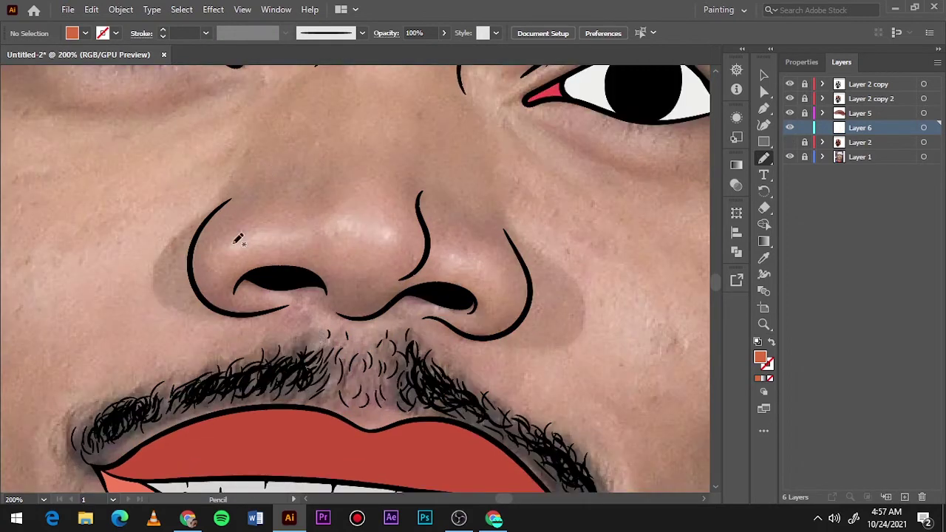
drag(232, 199, 255, 318)
mouse_move(234, 198)
mouse_down()
mouse_move(311, 220)
mouse_move(418, 216)
mouse_move(435, 265)
mouse_move(526, 283)
mouse_move(305, 303)
mouse_up()
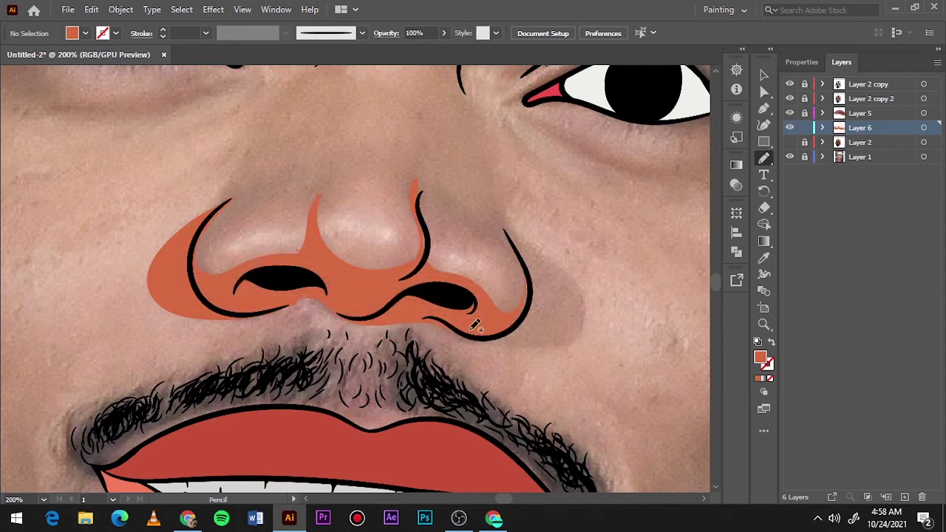
drag(475, 326, 534, 337)
key(ctrl+0)
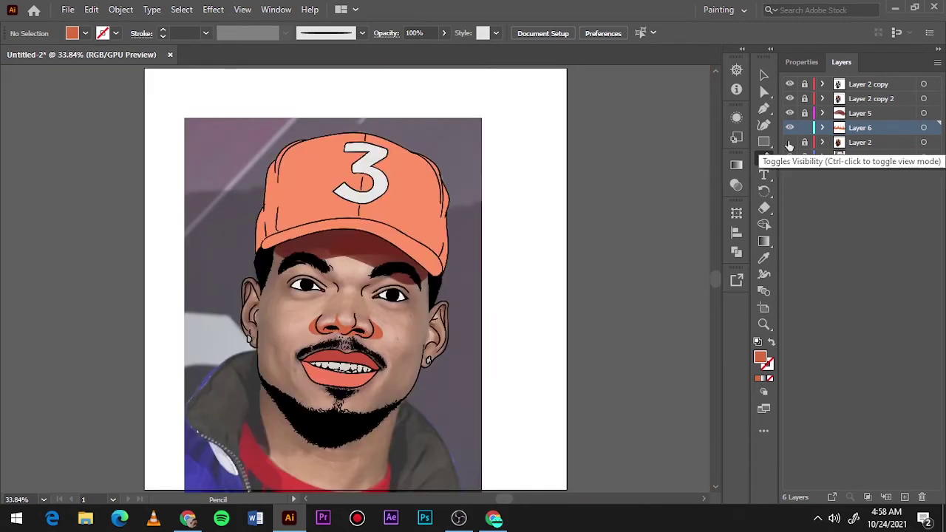
- Extend the orange shading up the nose bridge, between the brows and beside the nose
click(790, 156)
click(790, 157)
key(ctrl+equal)
key(ctrl+equal)
key(ctrl+equal)
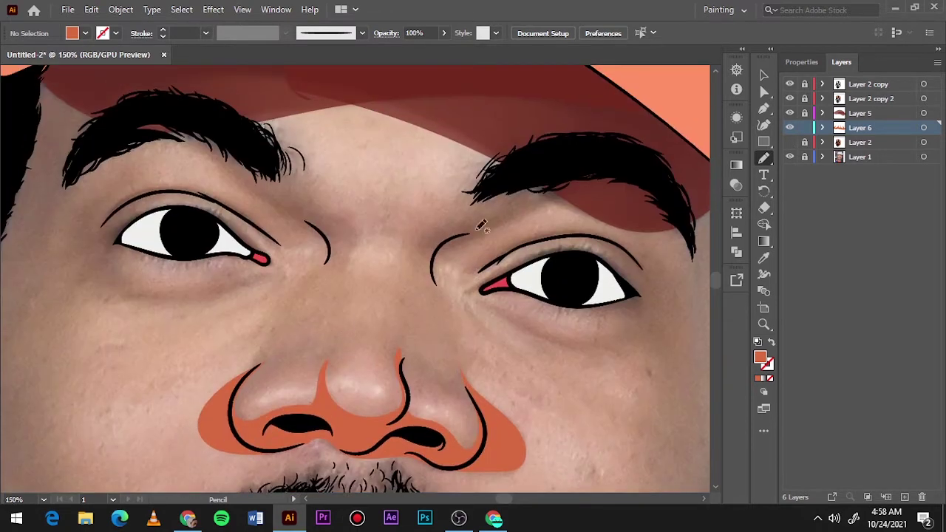
mouse_move(360, 417)
mouse_down()
mouse_move(329, 352)
mouse_move(318, 370)
mouse_move(292, 297)
mouse_up()
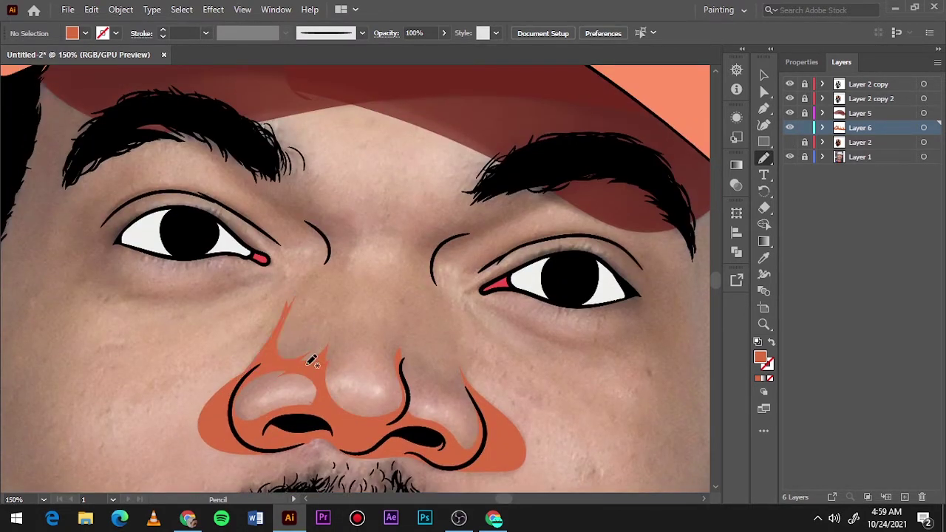
mouse_move(175, 124)
mouse_down()
mouse_move(277, 196)
mouse_move(303, 177)
mouse_move(497, 180)
mouse_up()
drag(418, 125, 466, 131)
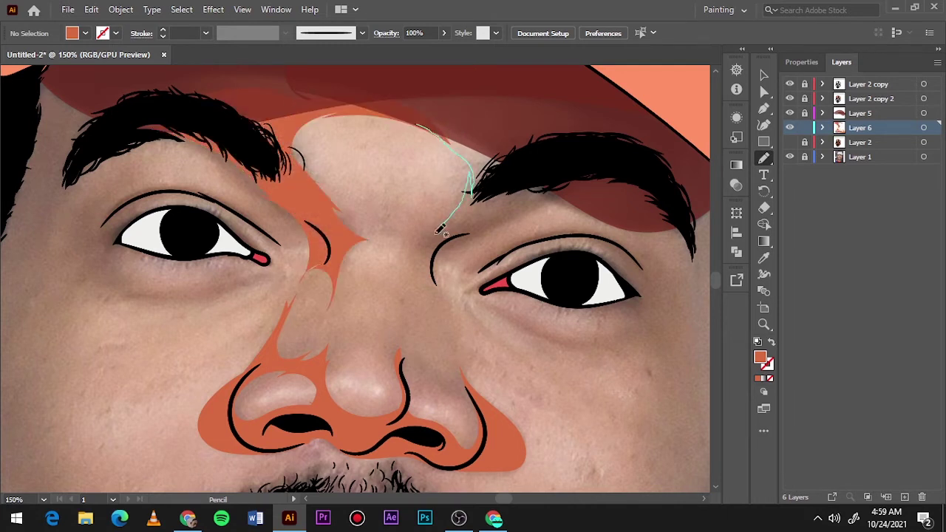
drag(463, 429, 443, 399)
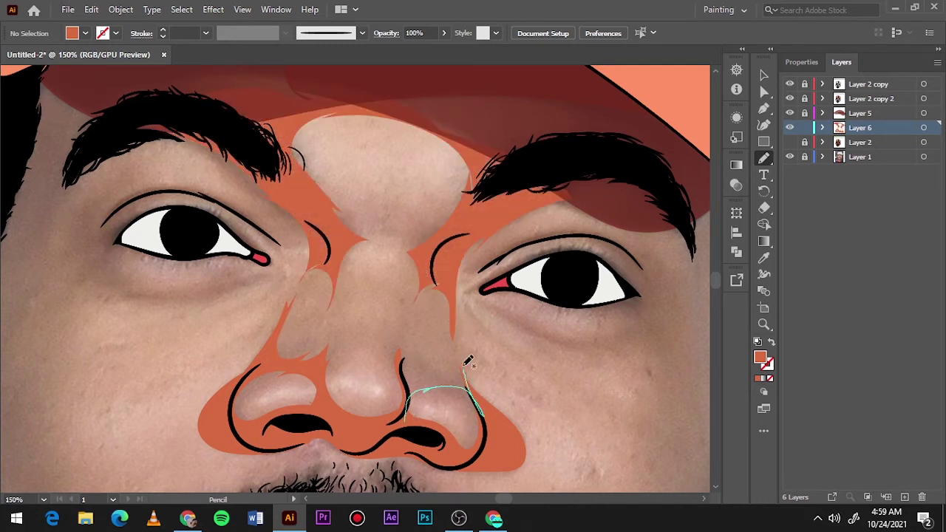
key(ctrl+0)
click(789, 142)
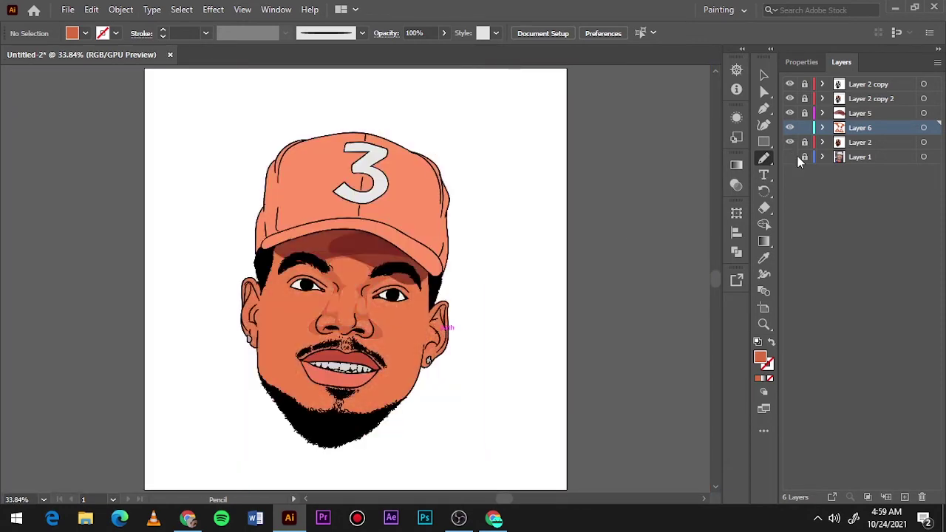
- Shade the left brow, the area under the left eye and the upper left cheek
click(789, 156)
click(789, 141)
key(ctrl+1)
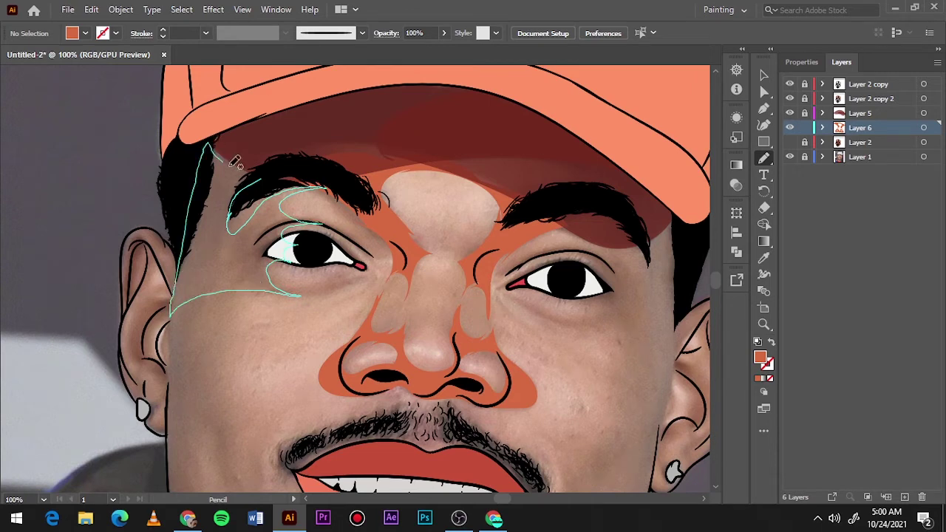
drag(229, 217, 211, 168)
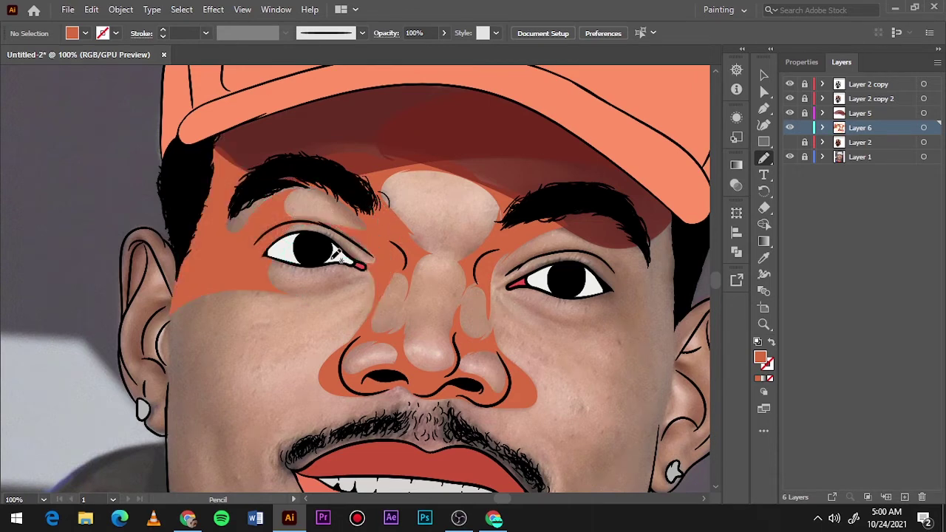
mouse_move(348, 266)
mouse_down()
mouse_move(280, 281)
mouse_move(340, 329)
mouse_up()
scroll(339, 329, up, 3)
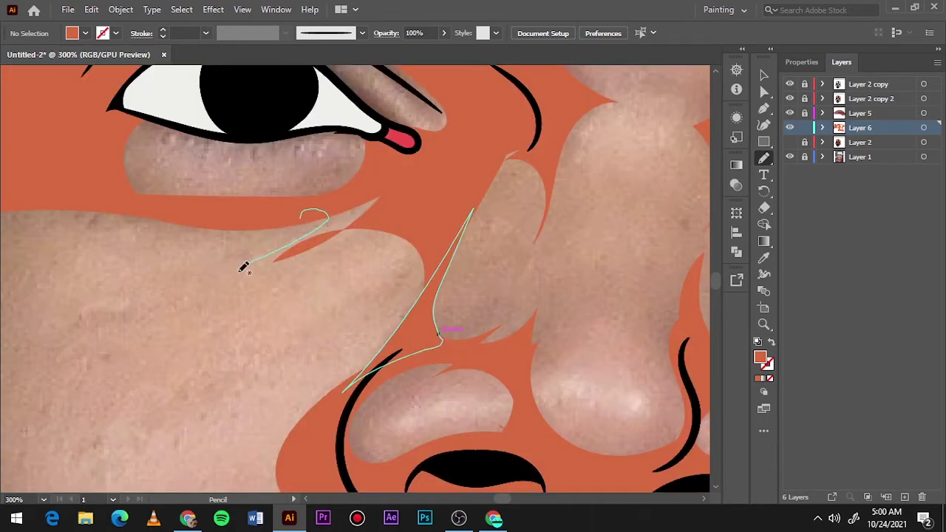
mouse_move(303, 218)
mouse_down()
mouse_move(440, 244)
mouse_move(311, 214)
mouse_up()
alt+scroll(266, 295, down, 3)
scroll(262, 293, down, 2)
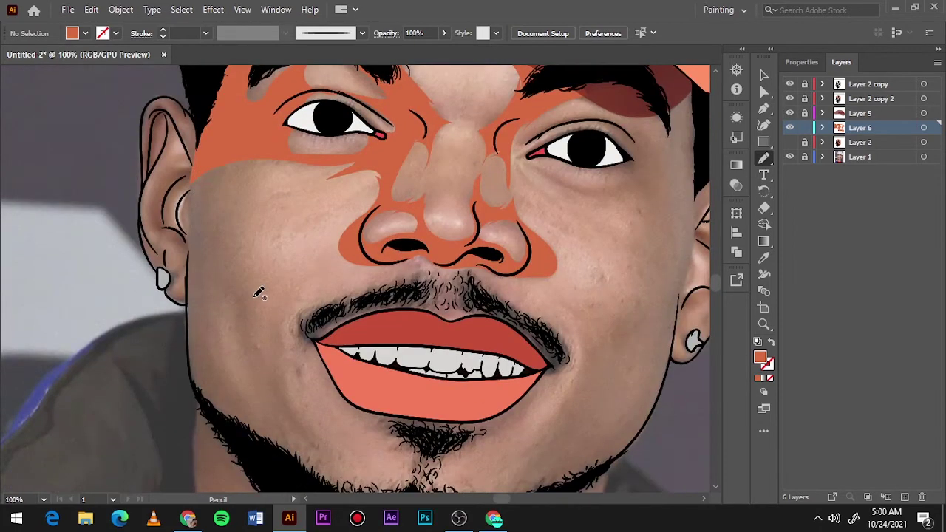
alt+scroll(252, 213, up, 2)
alt+scroll(251, 212, down, 1)
- Shade down the left cheek and along the left jawline, then check against the photo
mouse_move(285, 125)
mouse_down()
mouse_move(265, 262)
mouse_move(328, 409)
mouse_move(201, 355)
mouse_move(193, 136)
mouse_up()
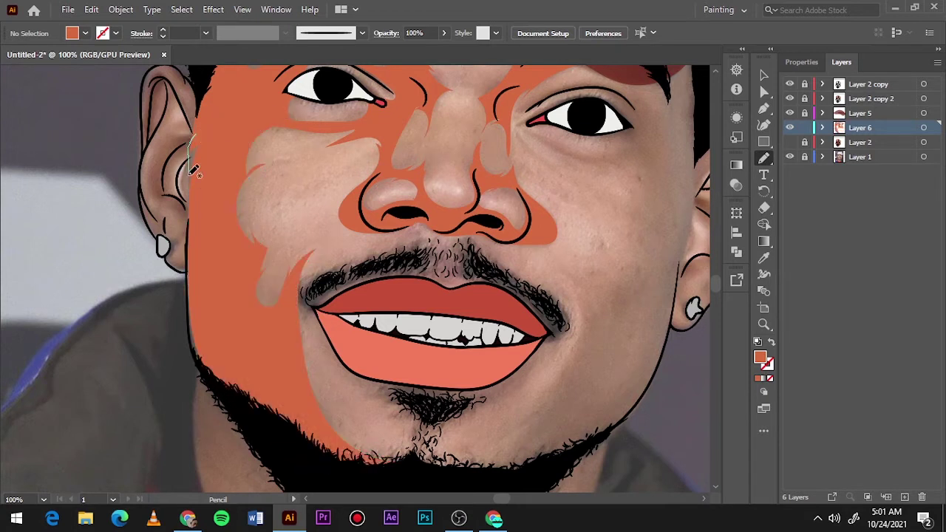
mouse_move(190, 242)
mouse_down()
mouse_move(223, 319)
mouse_move(207, 249)
mouse_up()
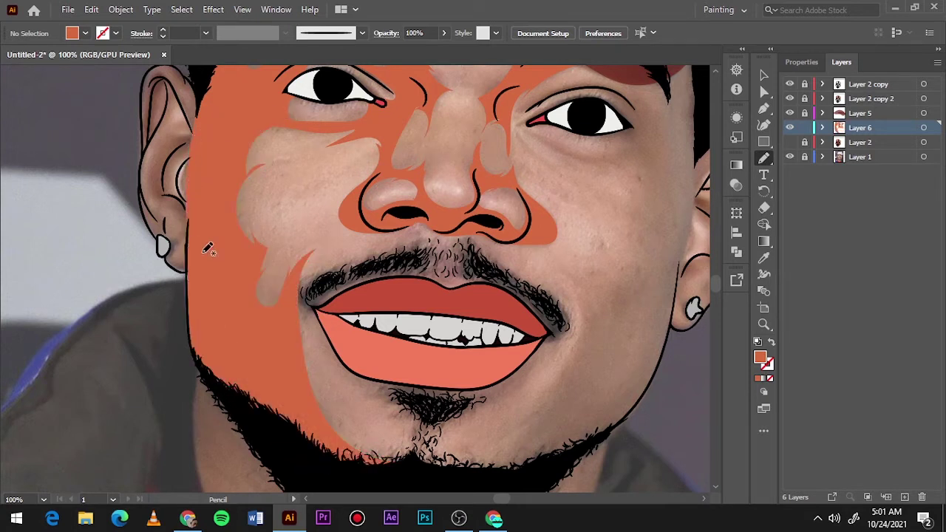
drag(281, 303, 252, 140)
key(ctrl+0)
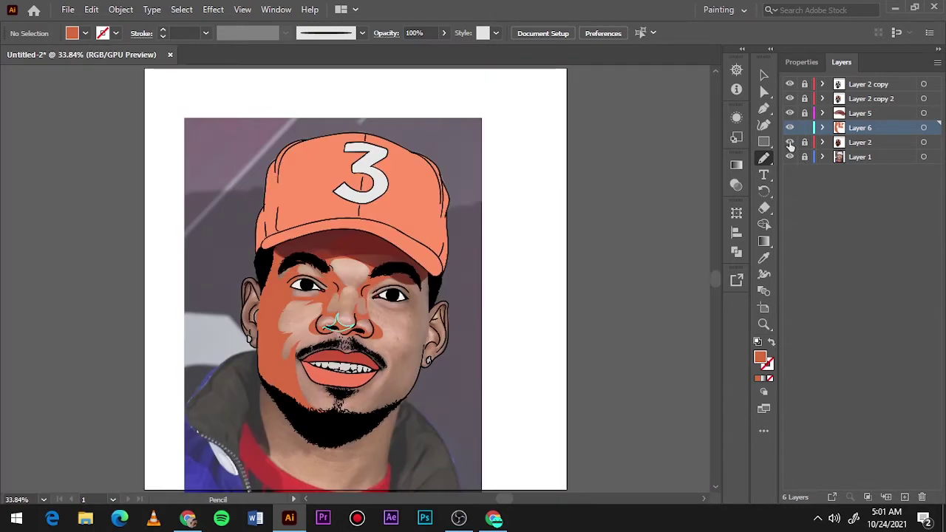
click(789, 157)
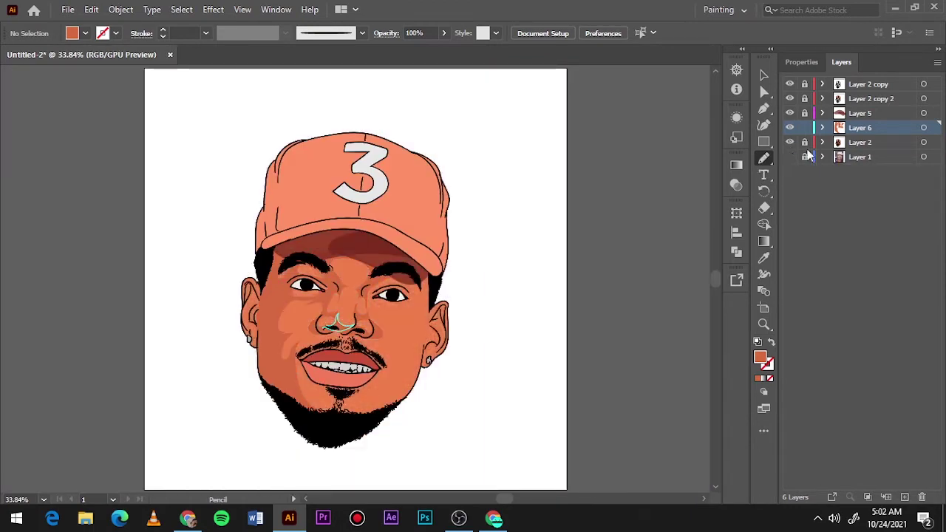
- Shade the right cheek from under the eye down toward the lip corner
click(789, 157)
key(ctrl+plus)
key(ctrl+plus)
key(ctrl+plus)
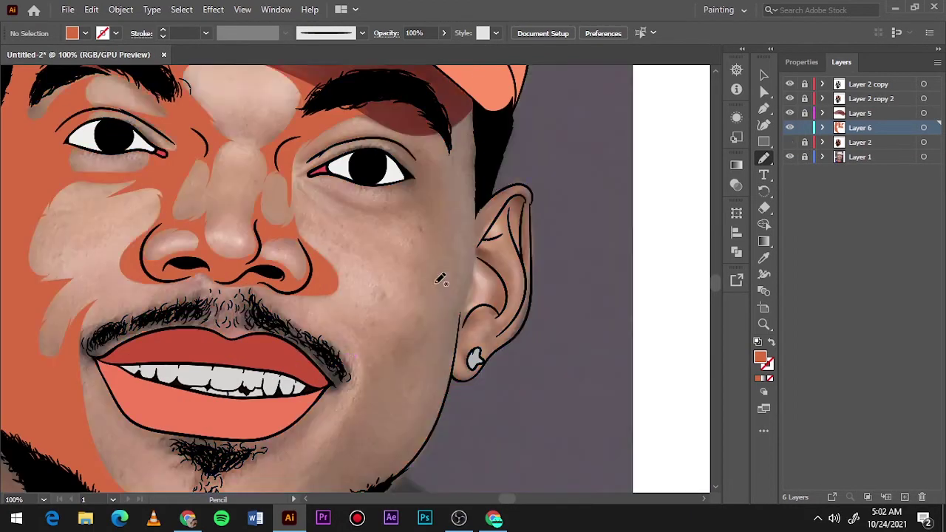
scroll(392, 103, down, 1)
mouse_move(393, 103)
mouse_down()
mouse_move(323, 362)
mouse_move(222, 414)
mouse_move(421, 422)
mouse_move(467, 273)
mouse_move(479, 63)
mouse_move(384, 85)
mouse_up()
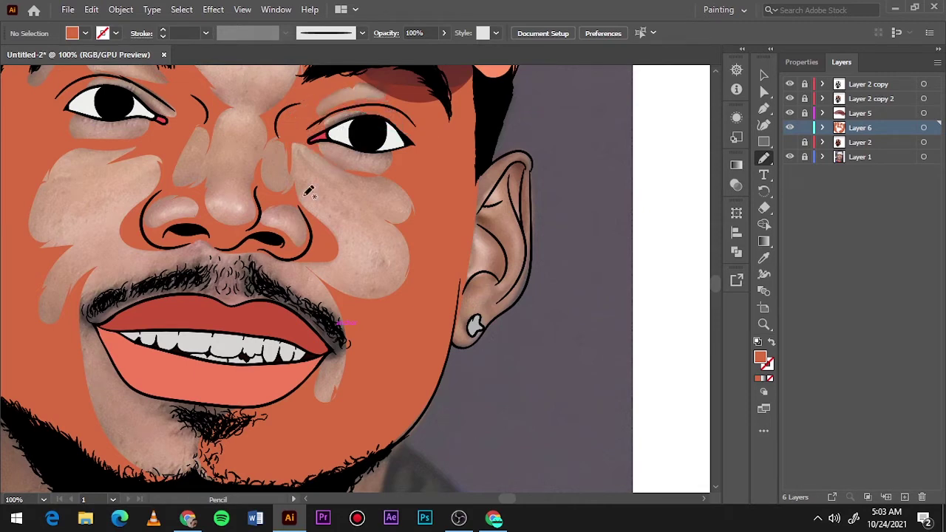
scroll(306, 189, down, 2)
drag(133, 338, 260, 361)
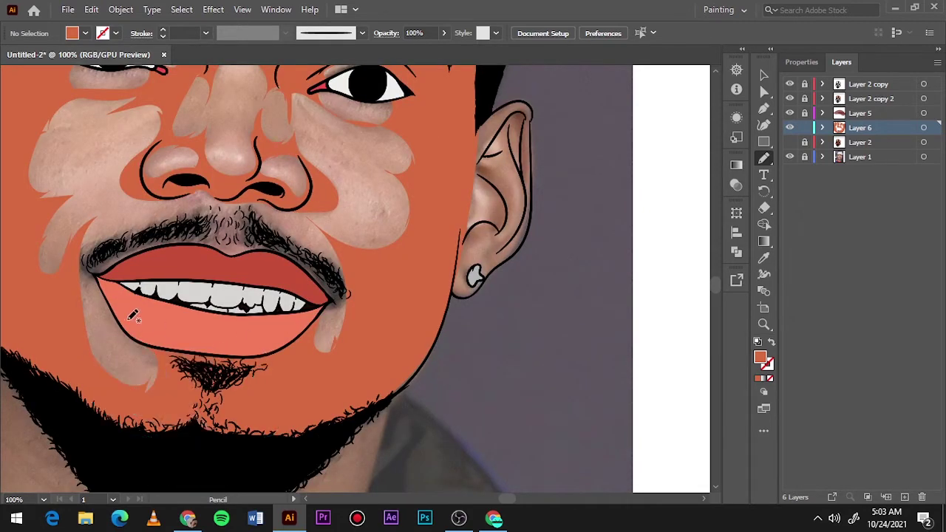
- Lock the finished shading layer and add new Layer 7 for more shading
click(805, 127)
key(ctrl+l)
click(789, 157)
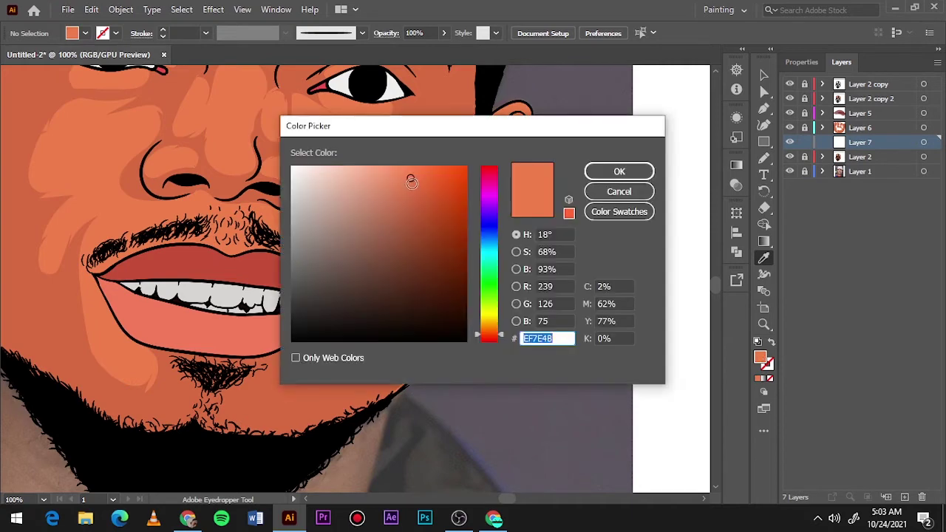
click(789, 157)
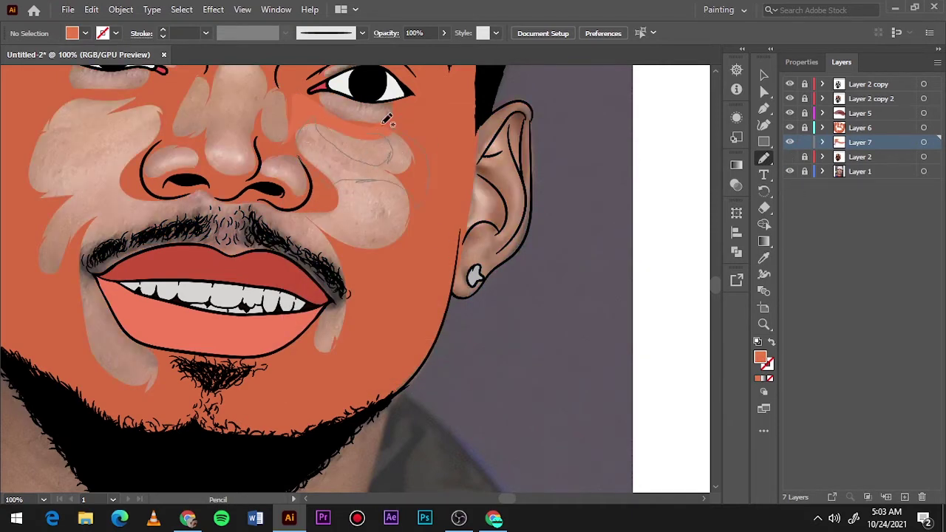
- Cover the right cheek's pale patch, both nostril highlights and the top of the nose patch
drag(295, 125, 384, 163)
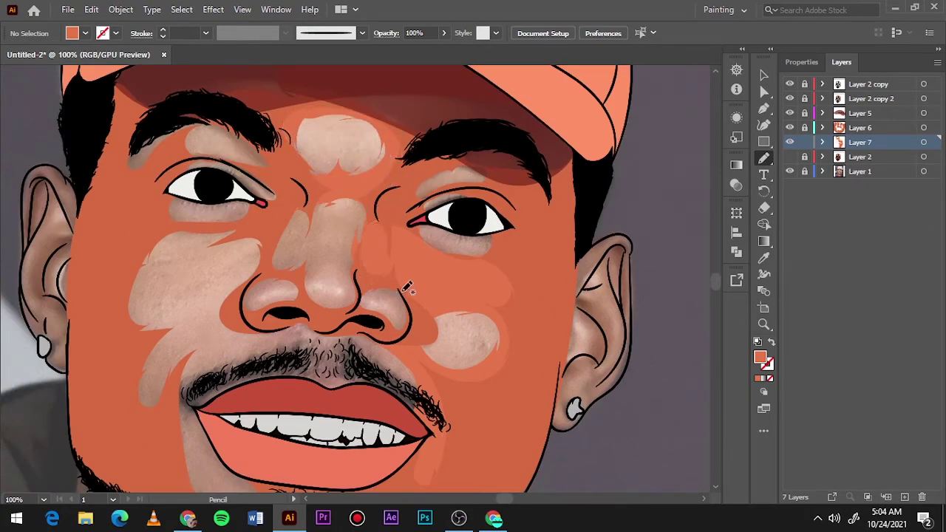
key(ctrl+plus)
key(ctrl+plus)
drag(328, 260, 346, 249)
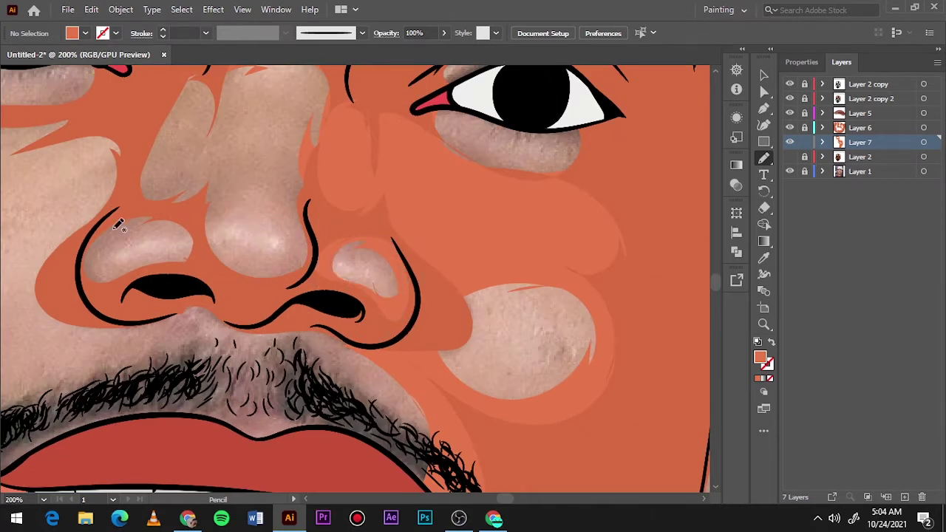
drag(119, 224, 156, 220)
scroll(247, 276, up, 3)
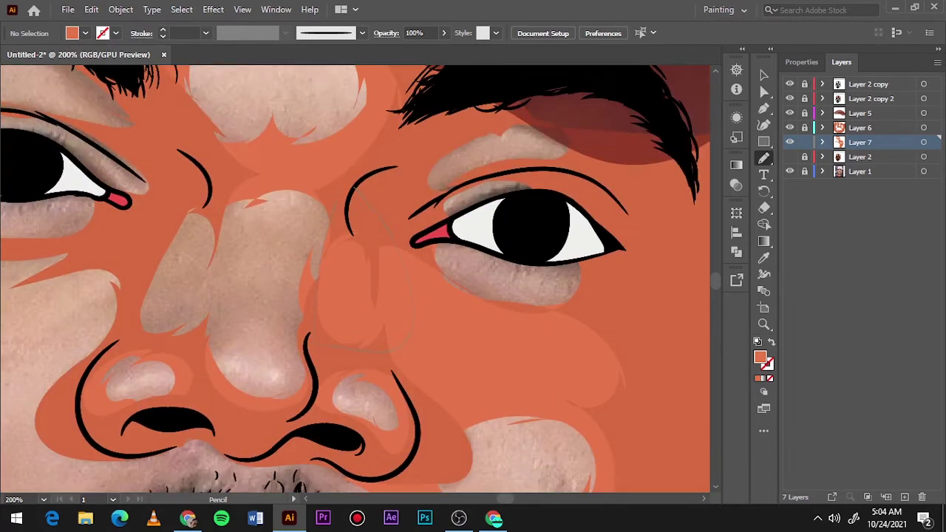
drag(236, 221, 233, 226)
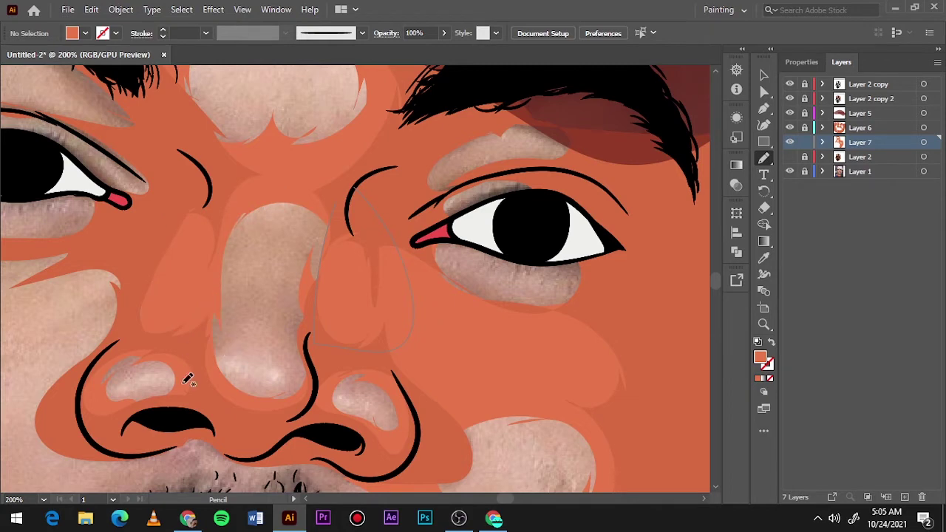
key(ctrl+0)
- Shade over the left cheek highlight and the pale patch under the left eye
click(789, 157)
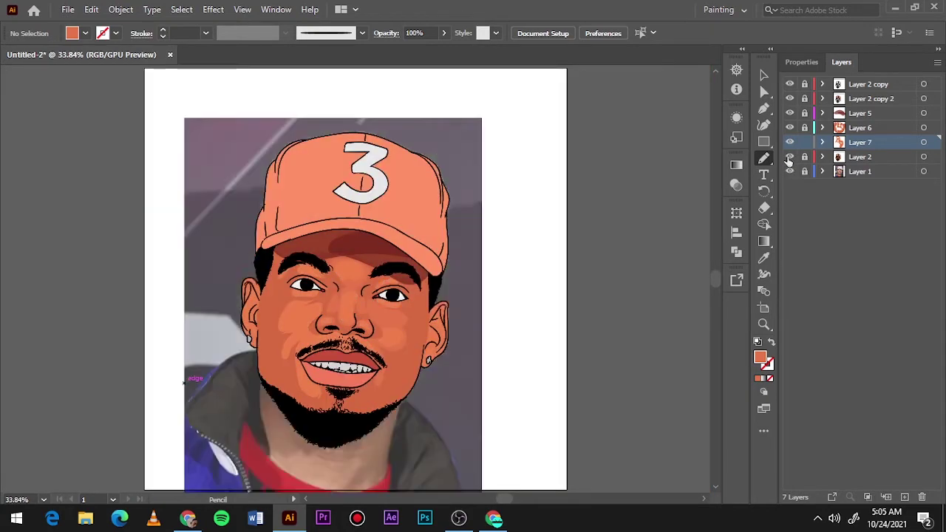
click(789, 156)
scroll(309, 340, up, 5)
drag(332, 354, 235, 185)
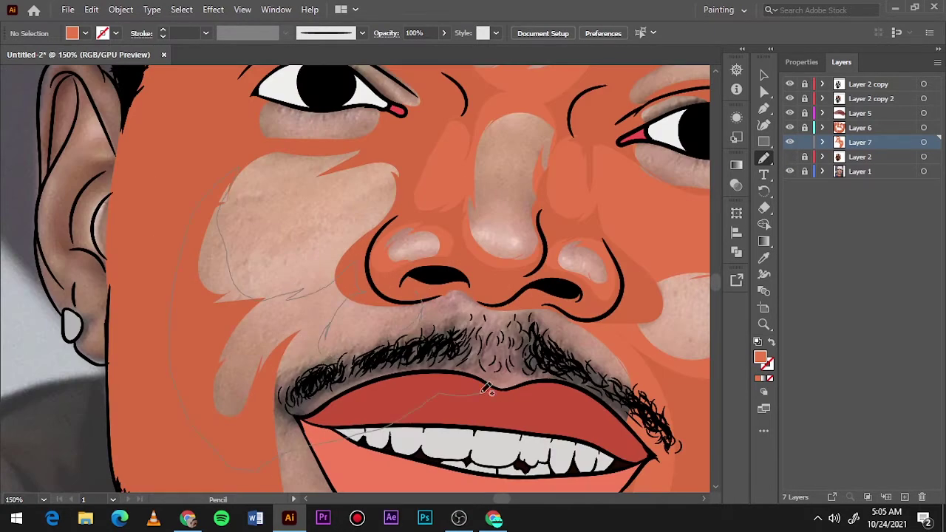
drag(487, 389, 473, 299)
drag(237, 288, 380, 209)
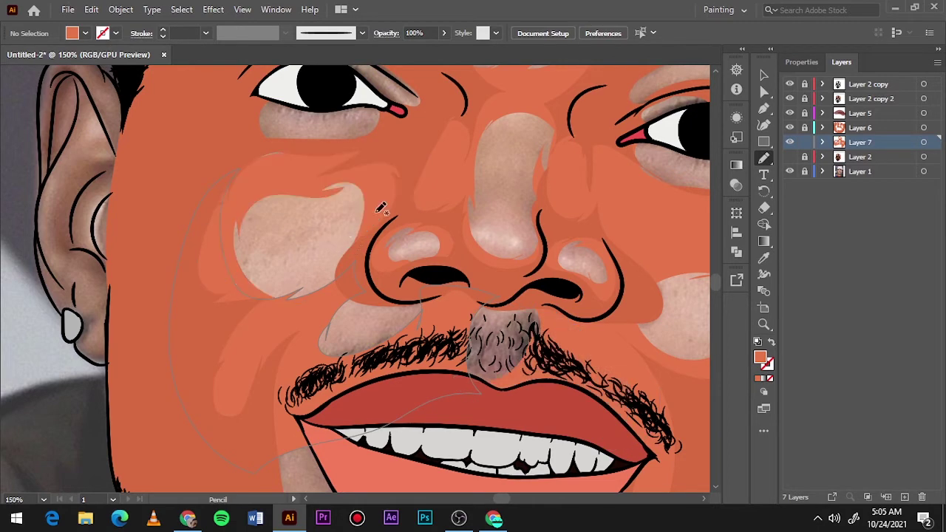
scroll(381, 210, up, 5)
drag(314, 268, 281, 259)
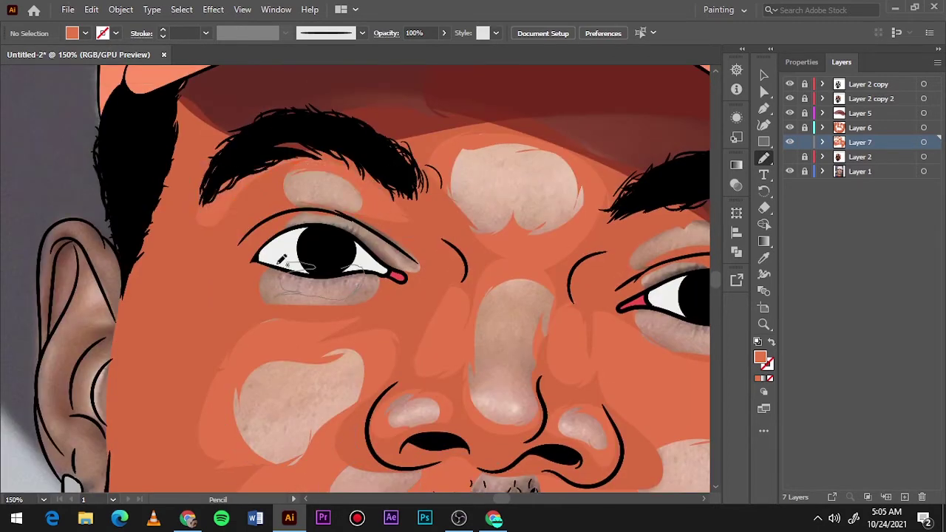
key(ctrl+0)
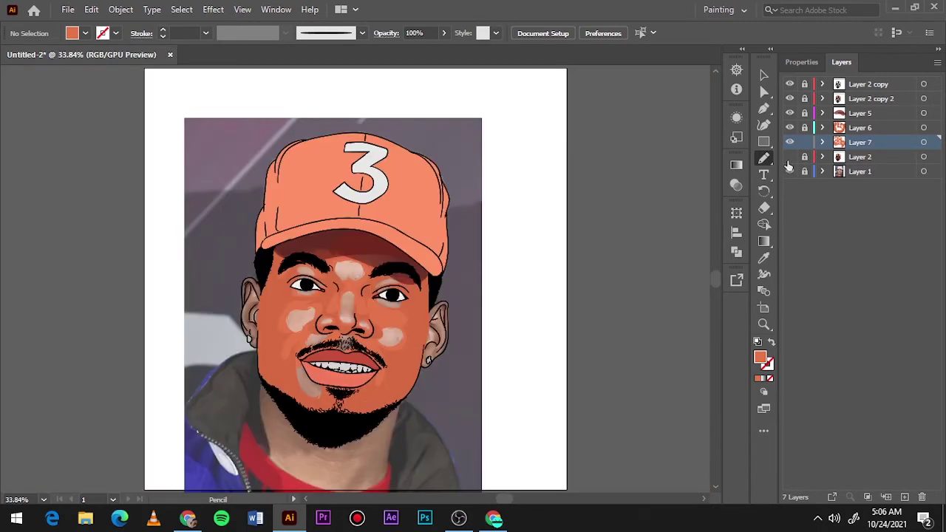
- Lock the shading layer, add a new layer and pick a darker reddish fill colour
drag(789, 157, 789, 171)
click(859, 127)
key(ctrl+l)
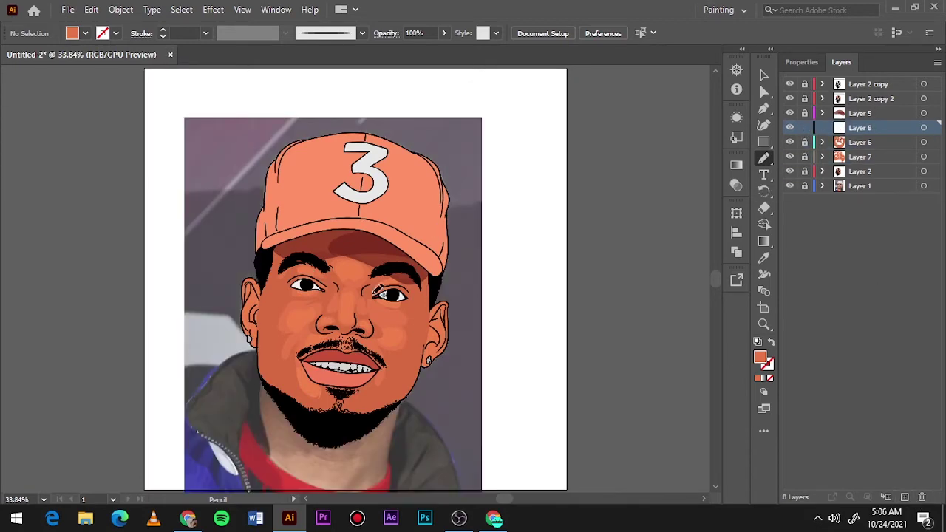
scroll(379, 291, up, 4)
scroll(344, 310, up, 3)
double_click(760, 357)
click(414, 204)
click(619, 169)
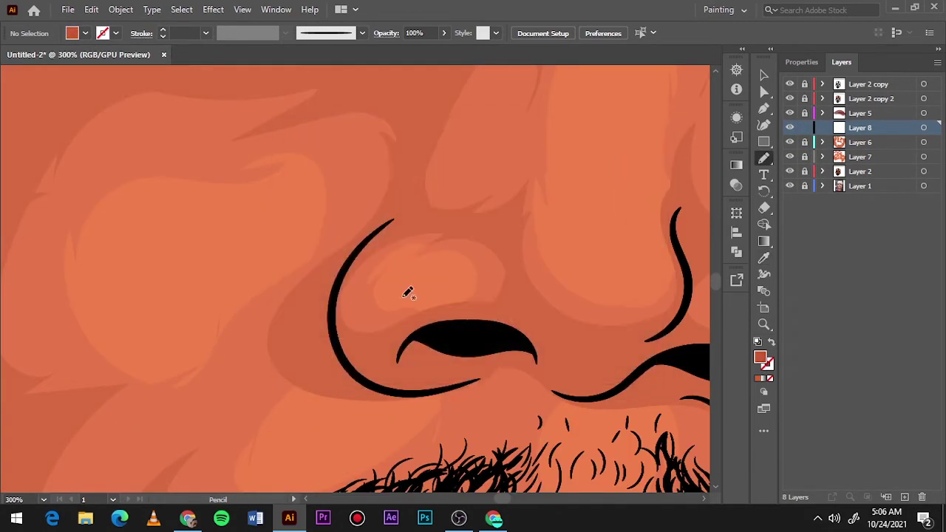
- Draw darker reddish shadows around and beside the nose
drag(391, 219, 381, 392)
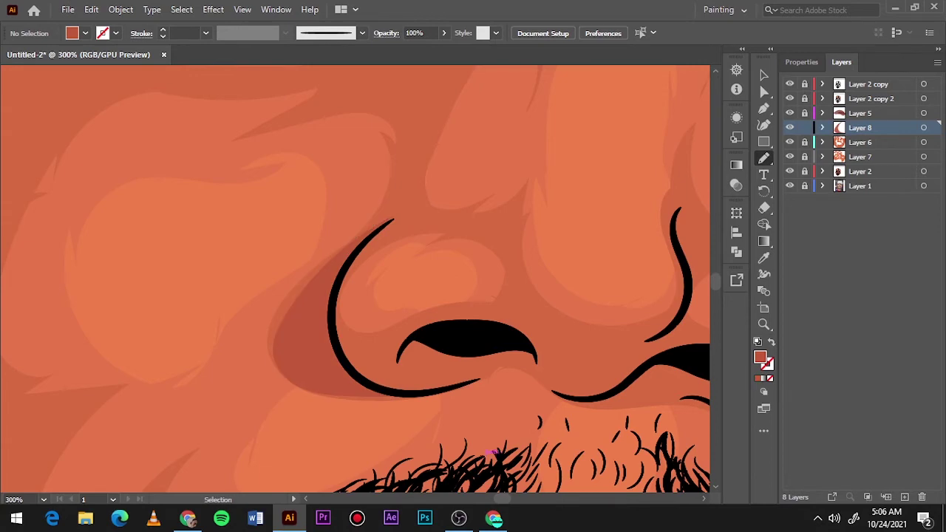
key(ctrl+0)
click(789, 186)
scroll(384, 327, up, 4)
scroll(306, 194, up, 3)
mouse_move(306, 194)
mouse_down()
mouse_move(318, 354)
mouse_move(327, 223)
mouse_up()
key(ctrl+0)
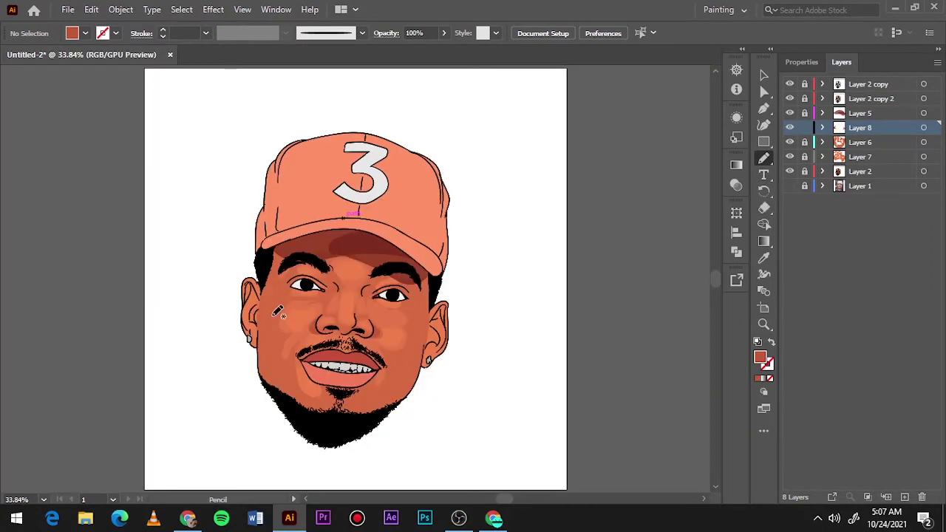
- Outline highlights at the left eye corner and down the left cheek, comparing with the photo
scroll(277, 308, up, 3)
drag(294, 184, 350, 178)
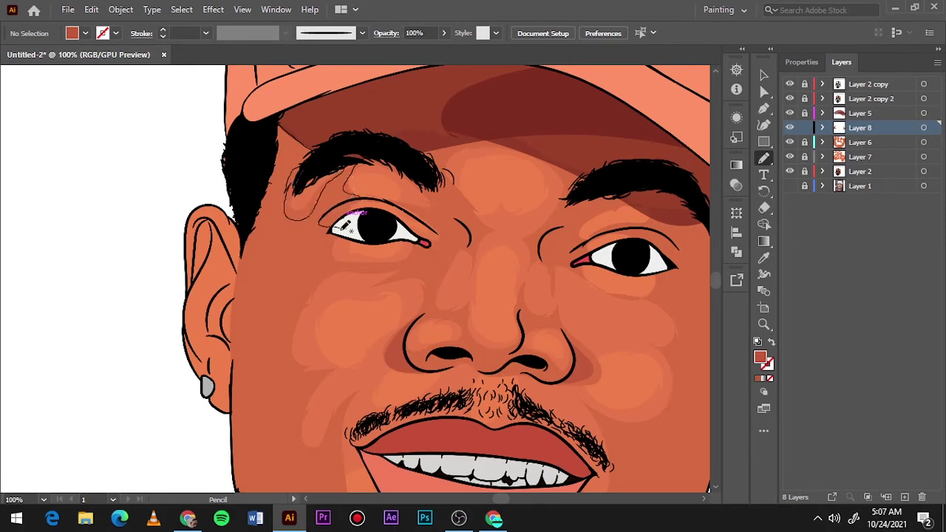
mouse_move(344, 225)
mouse_down()
mouse_move(279, 338)
mouse_move(249, 173)
mouse_up()
key(ctrl+0)
scroll(300, 268, up, 4)
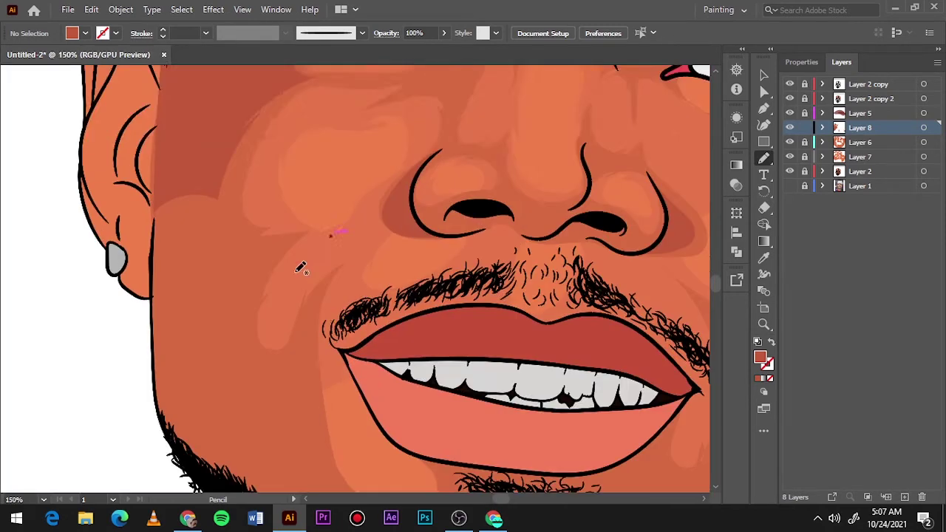
scroll(301, 269, down, 2)
click(789, 185)
click(789, 156)
click(789, 142)
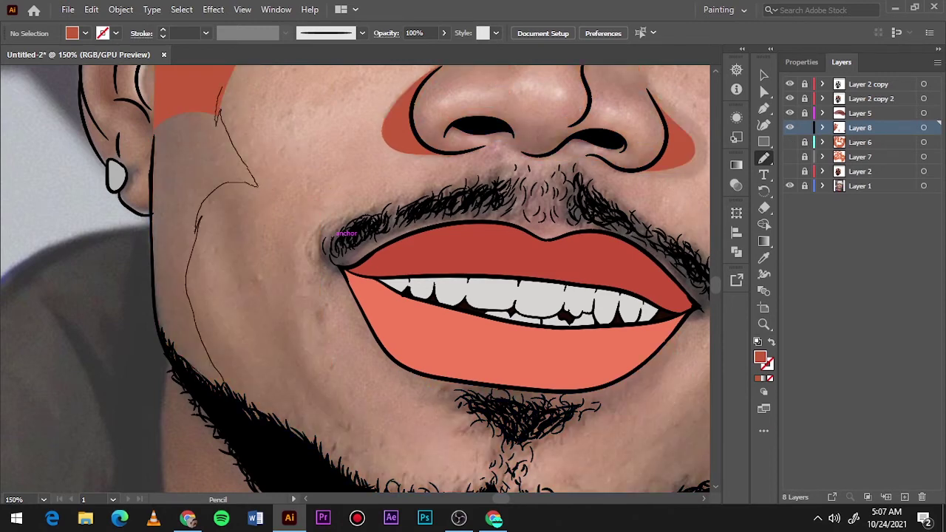
click(790, 142)
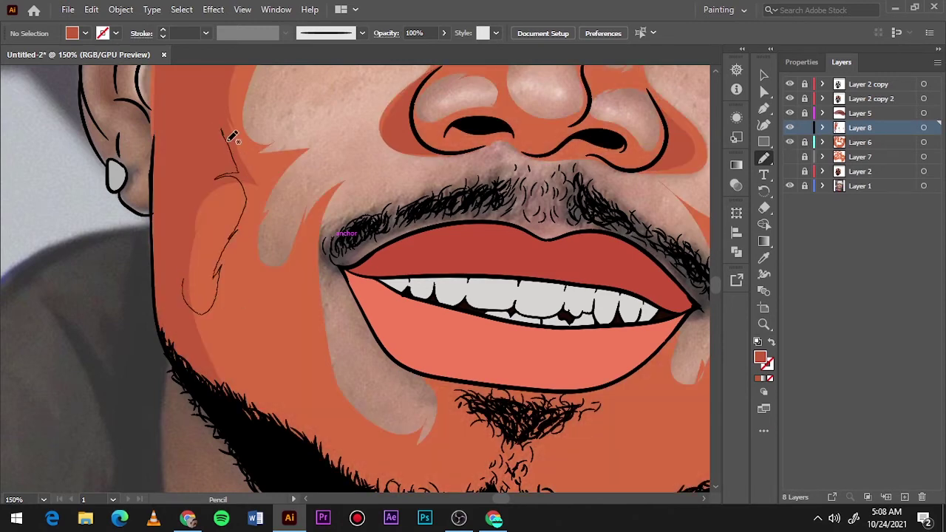
- Trace a light-orange highlight along the cheek and jawline, undoing rejected strokes
drag(220, 297, 229, 252)
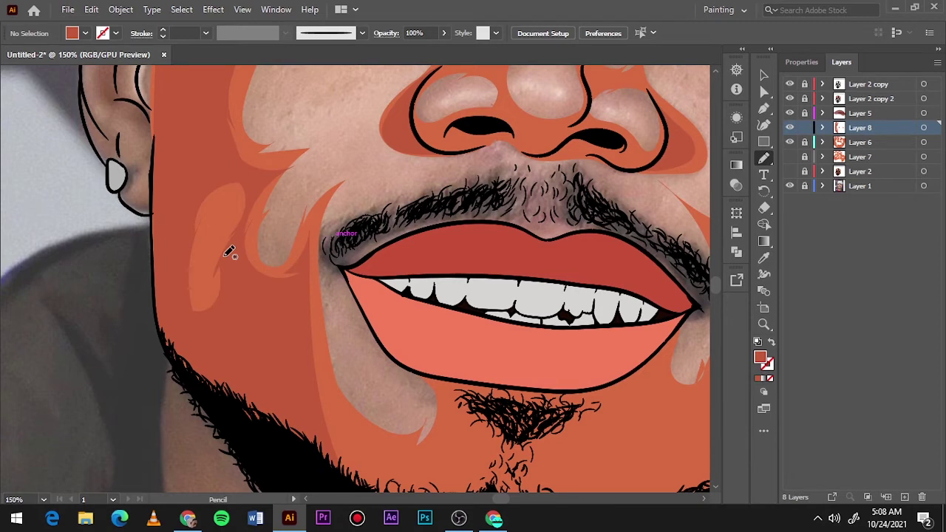
key(ctrl+z)
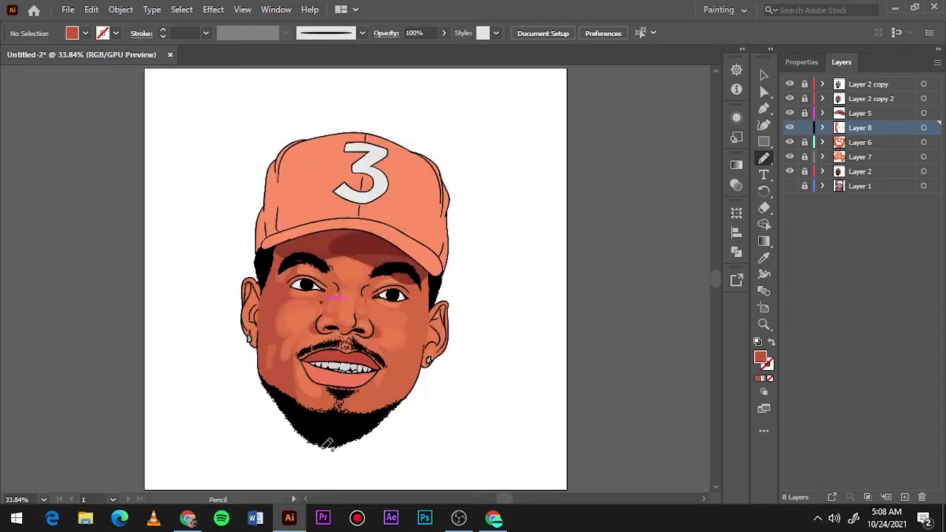
key(ctrl+0)
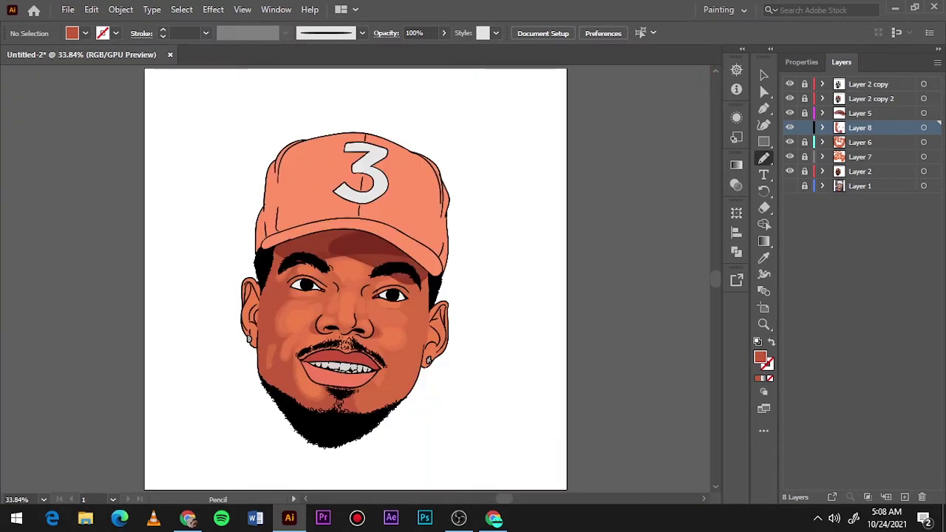
click(789, 185)
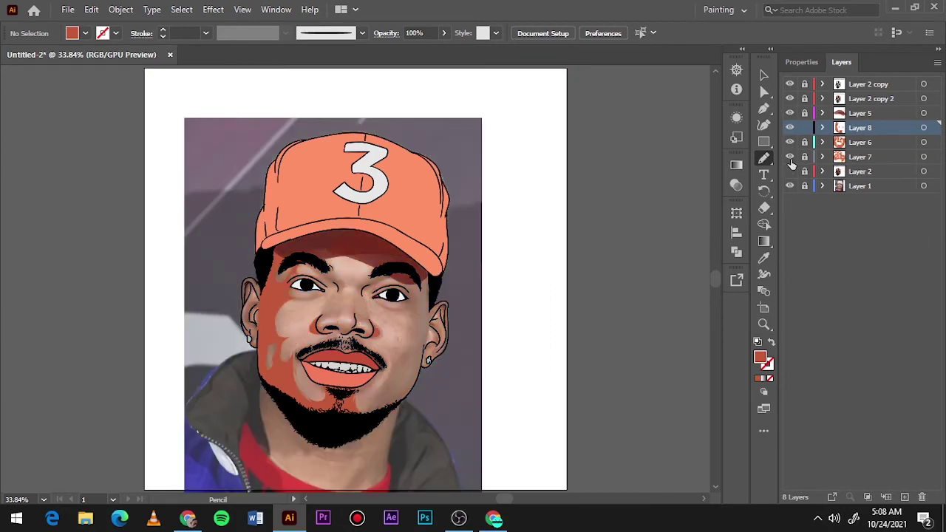
key(ctrl+plus)
key(ctrl+plus)
key(ctrl+plus)
key(ctrl+plus)
drag(259, 377, 546, 240)
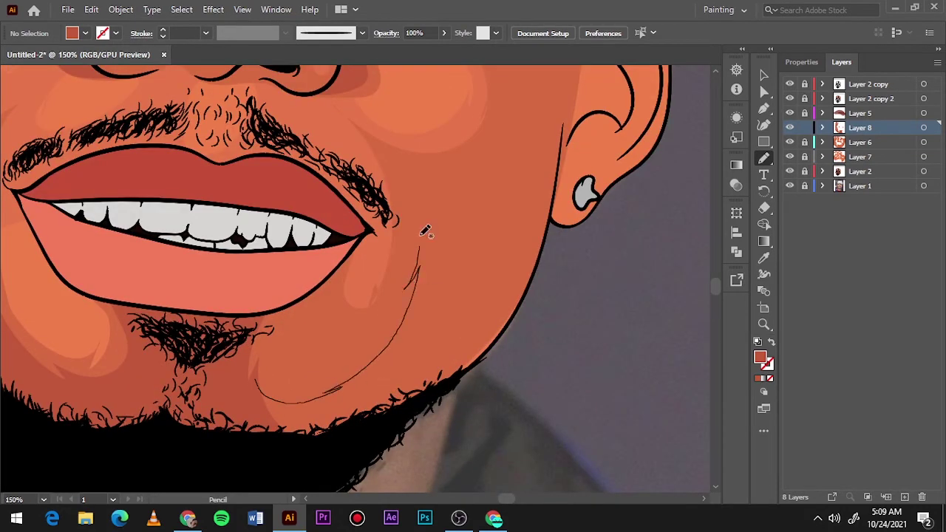
drag(789, 142, 789, 172)
click(789, 186)
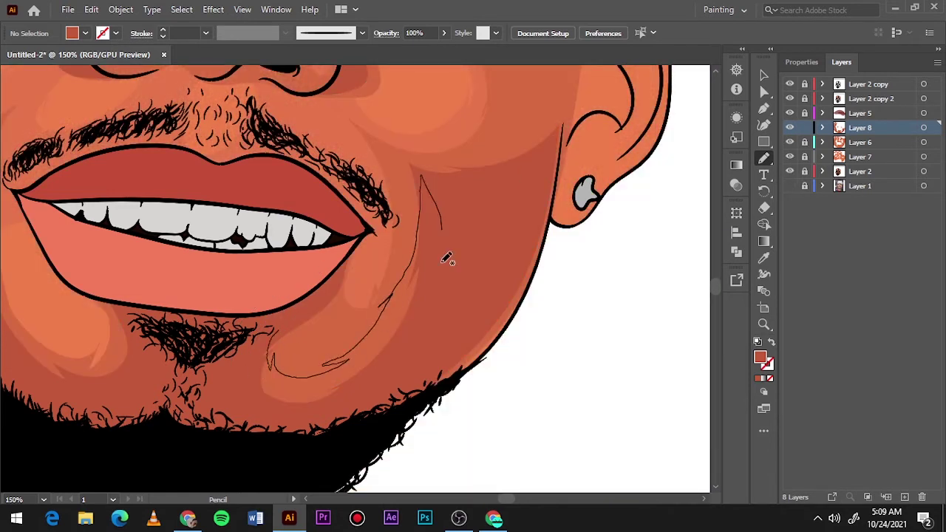
mouse_move(284, 336)
mouse_down()
mouse_move(417, 166)
mouse_move(563, 166)
mouse_up()
key(ctrl+z)
scroll(407, 408, down, 5)
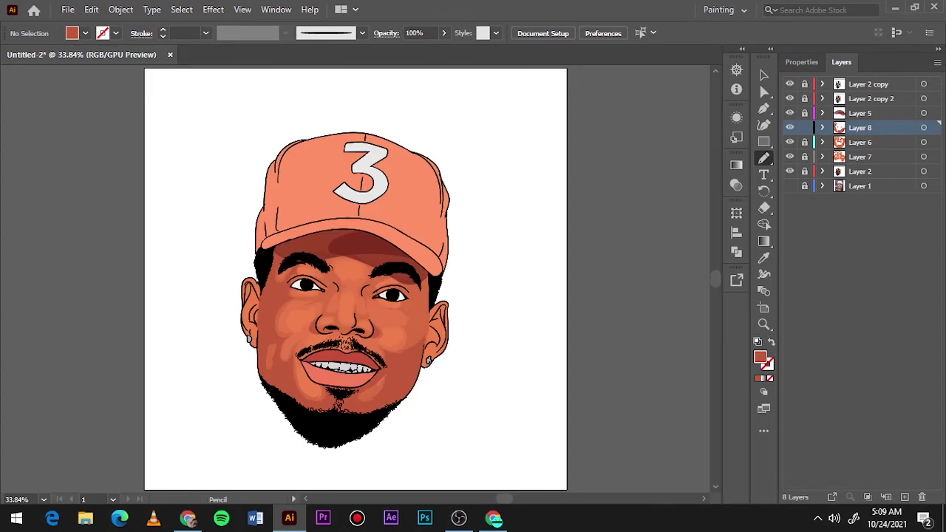
scroll(323, 336, up, 5)
- Add highlights beside the ear, up beside the nose, under the left eye and near the eyebrow
mouse_move(292, 444)
mouse_down()
mouse_move(323, 338)
mouse_move(259, 250)
mouse_up()
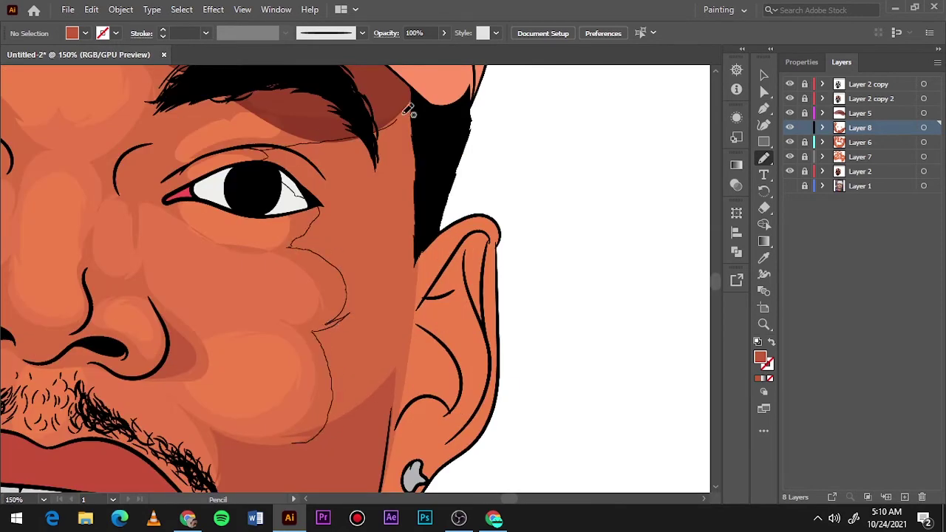
scroll(335, 300, down, 5)
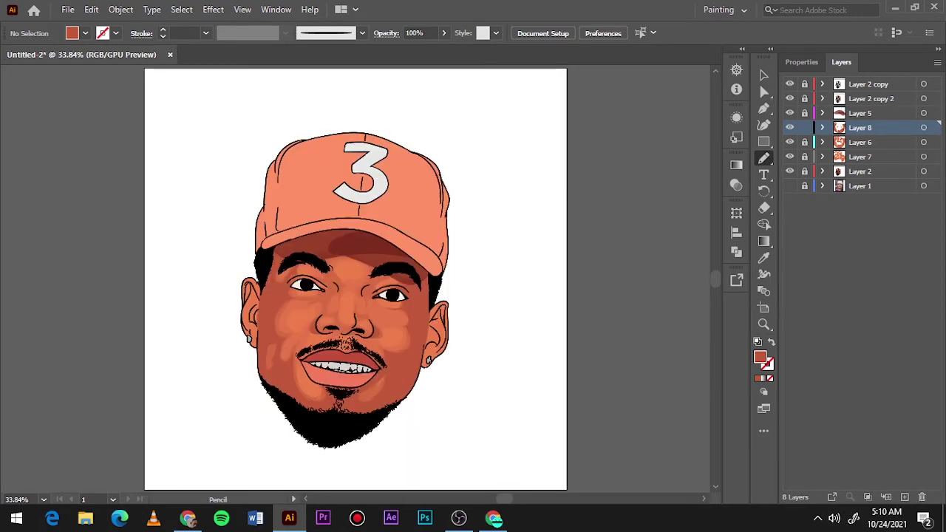
scroll(334, 299, up, 3)
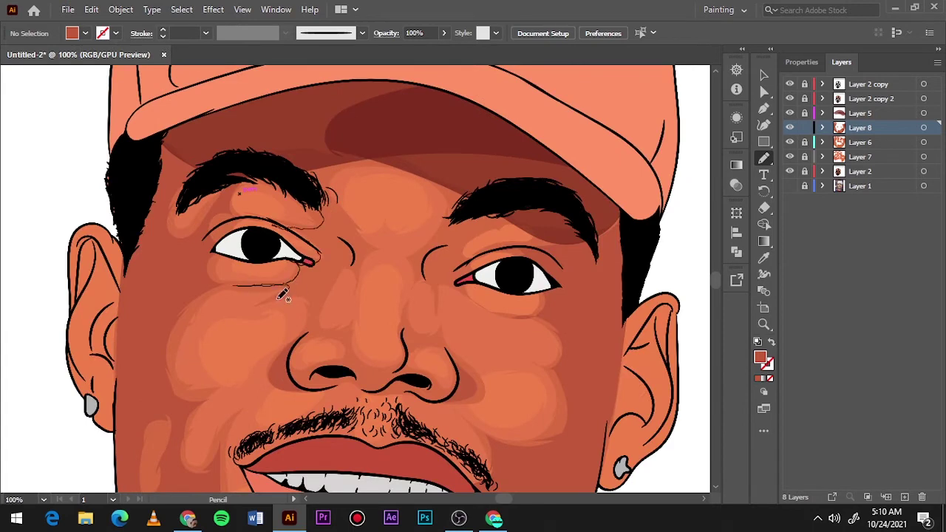
mouse_move(283, 295)
mouse_down()
mouse_move(348, 254)
mouse_move(362, 198)
mouse_up()
drag(538, 238, 398, 196)
mouse_move(322, 158)
mouse_down()
mouse_move(280, 225)
mouse_move(454, 194)
mouse_up()
- Add a highlight over the left nostril, then create a new empty layer above Layer 8
scroll(198, 330, up, 2)
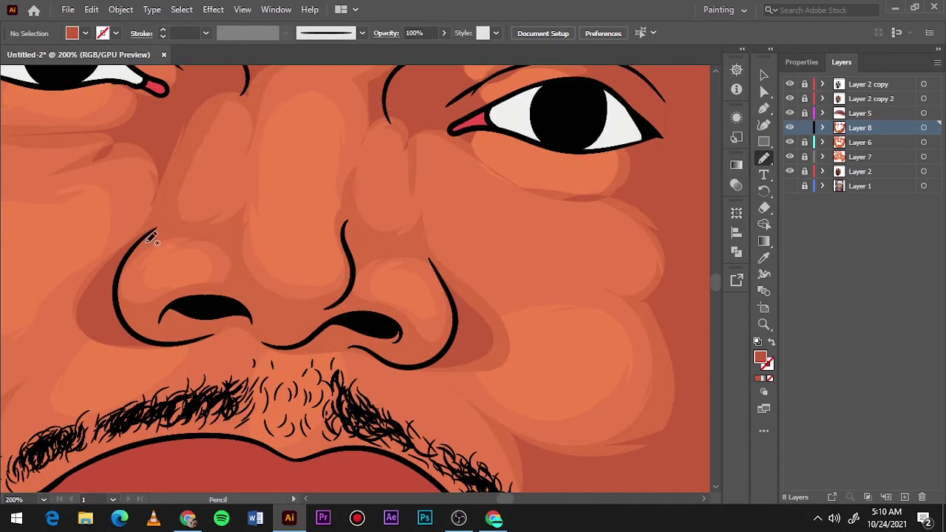
drag(185, 215, 182, 213)
mouse_move(156, 329)
mouse_down()
mouse_move(276, 319)
mouse_move(273, 341)
mouse_up()
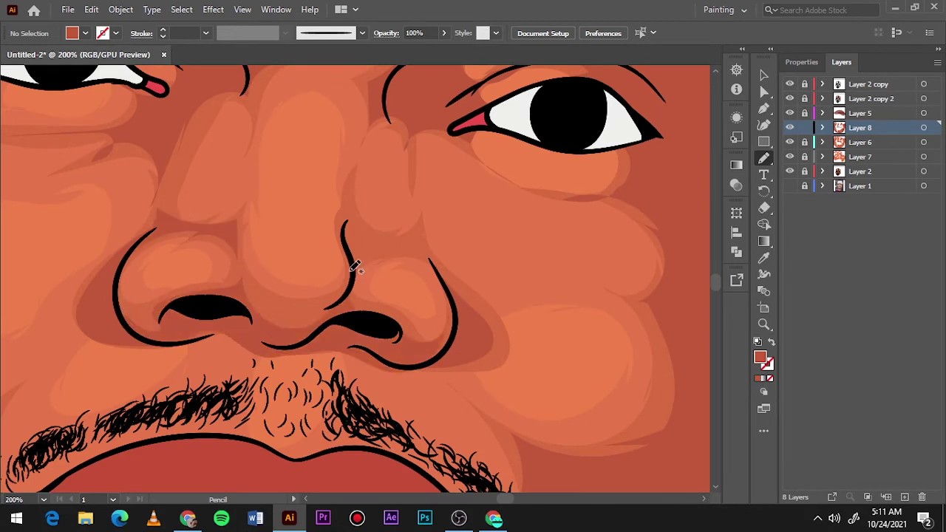
key(ctrl+0)
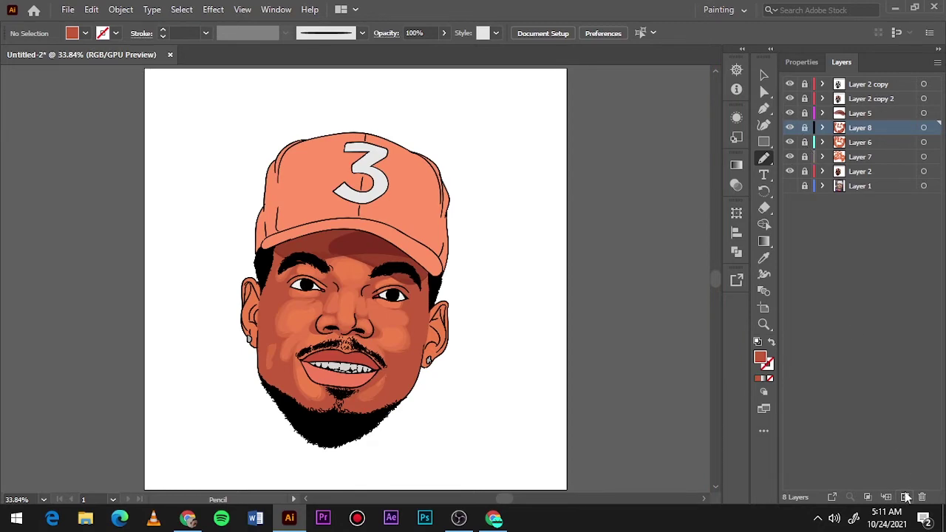
key(ctrl+l)
- Set a dark red fill and draw shadow shapes beside the nose, around the nostrils and under it
double_click(759, 357)
click(616, 169)
key(ctrl+1)
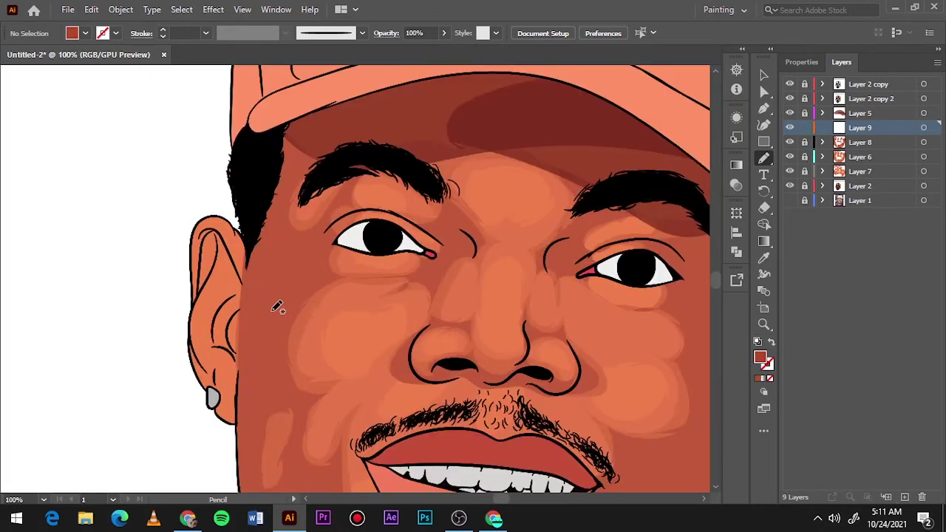
scroll(142, 226, up, 3)
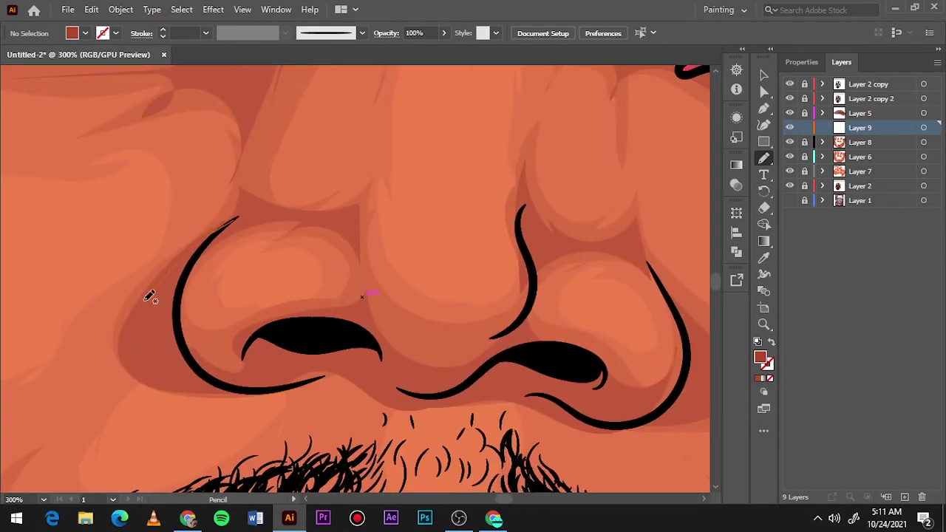
drag(148, 296, 229, 221)
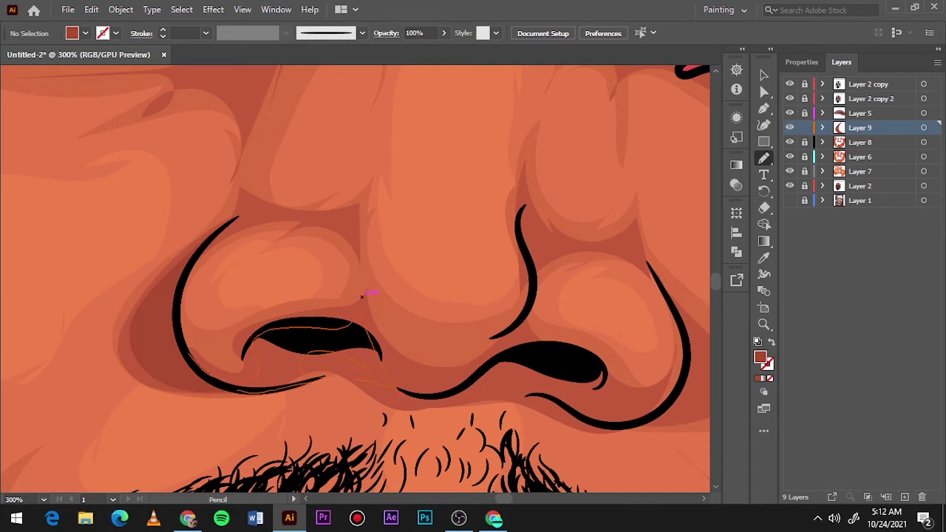
drag(393, 385, 380, 376)
drag(538, 344, 407, 359)
drag(465, 392, 676, 397)
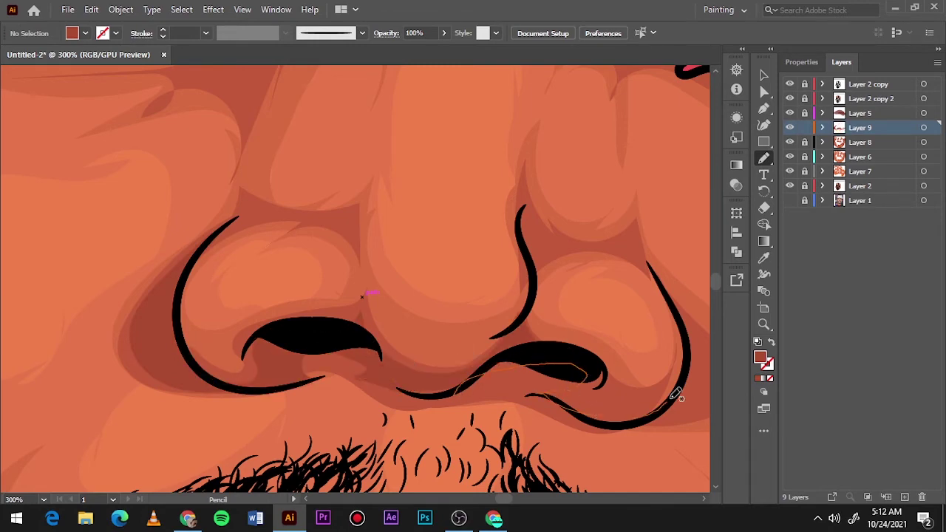
scroll(342, 327, down, 1)
- Darken the red fill of all shadow shapes on the new layer
click(924, 127)
double_click(760, 357)
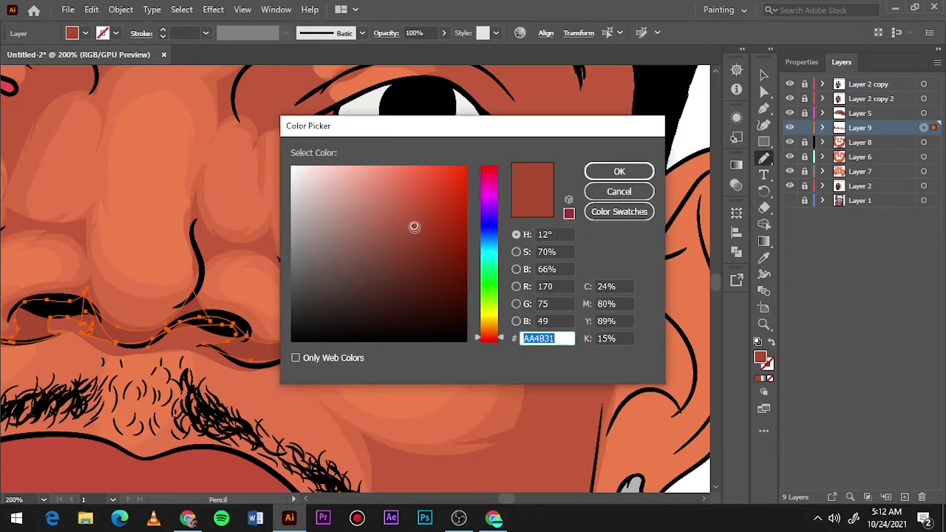
key(Return)
key(ctrl+shift+a)
key(ctrl+0)
- Add shadows along the right nostril, the inner eye corner and the hairline edge
scroll(271, 317, up, 5)
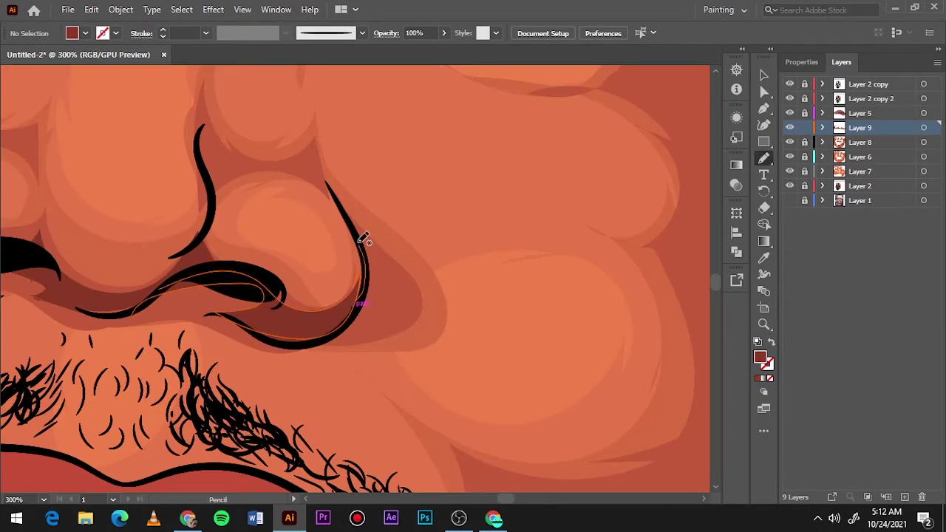
drag(363, 238, 363, 241)
key(ctrl+0)
scroll(541, 367, up, 5)
drag(477, 365, 410, 292)
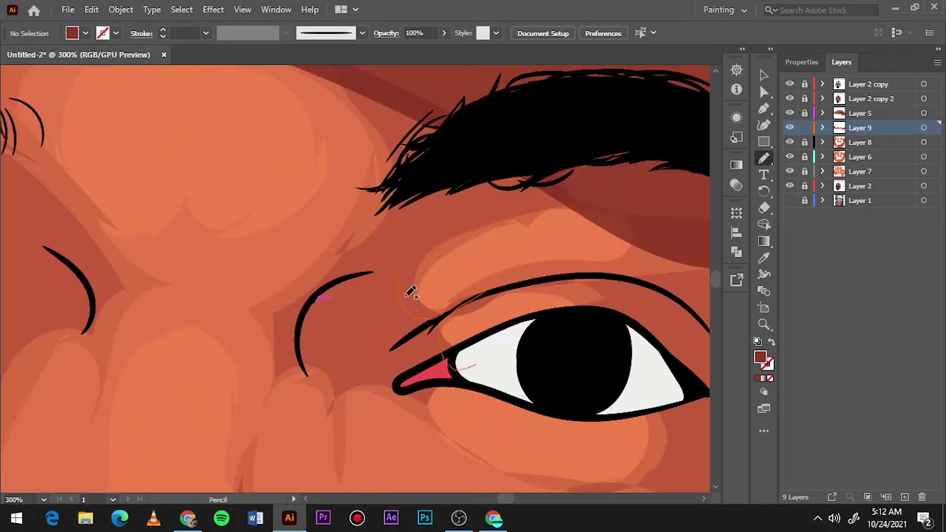
key(ctrl+0)
scroll(313, 272, up, 3)
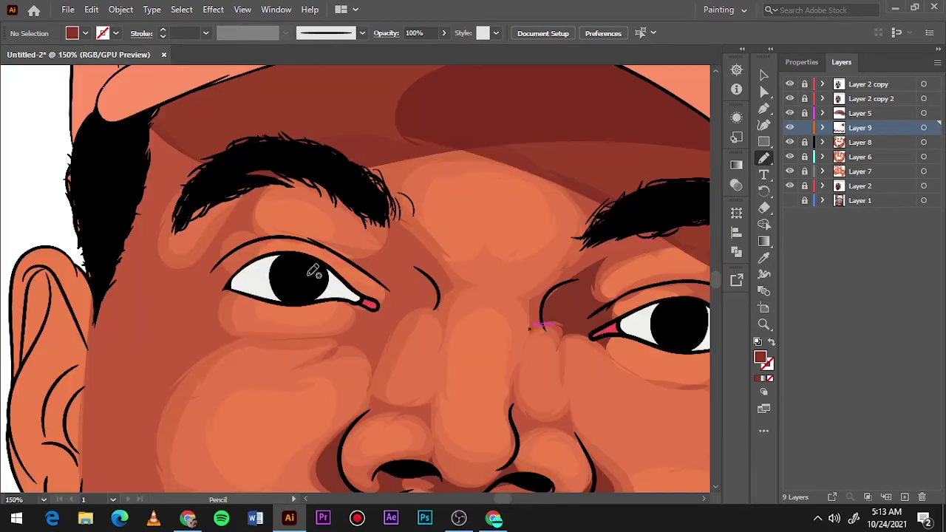
key(ctrl+0)
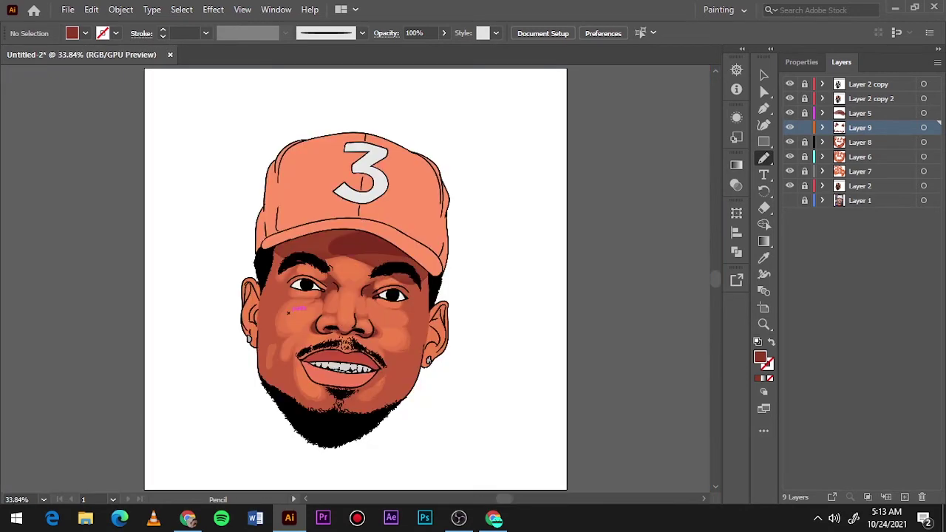
scroll(167, 290, up, 3)
drag(222, 185, 167, 290)
drag(195, 239, 222, 181)
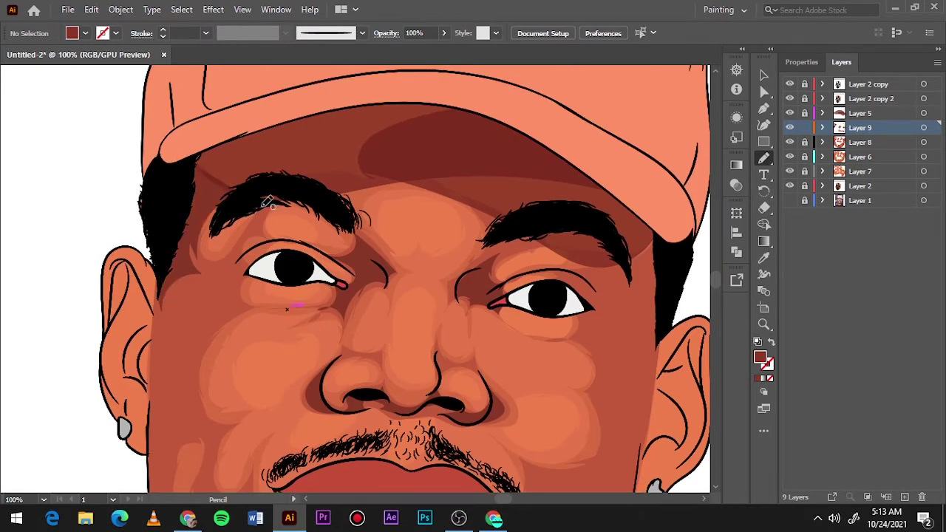
- Draw two shadow shapes on the left cheek
scroll(247, 407, left, 2)
scroll(226, 340, down, 3)
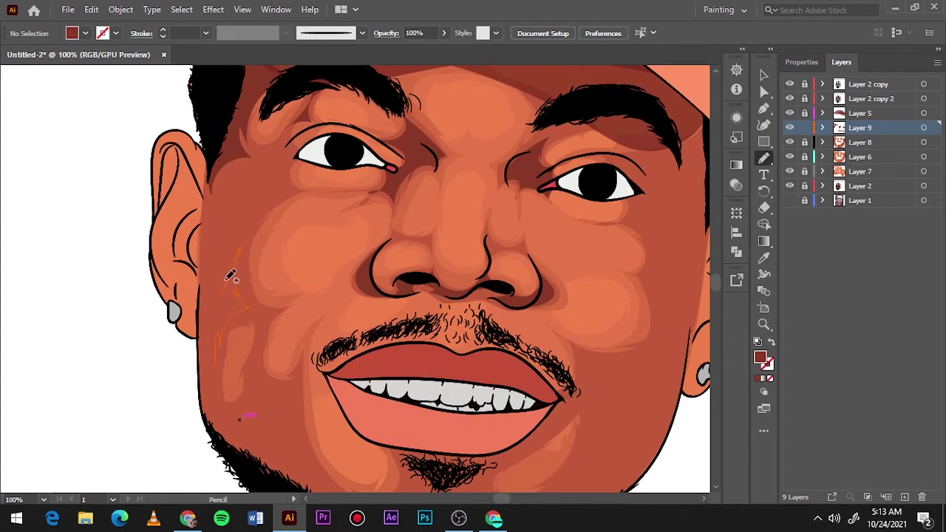
drag(231, 276, 271, 276)
scroll(219, 296, up, 2)
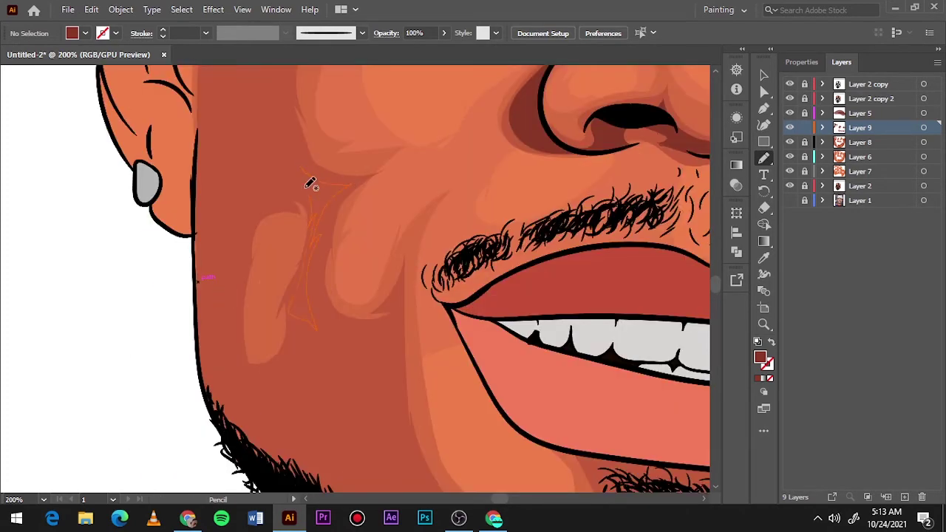
drag(310, 183, 309, 182)
key(ctrl+0)
scroll(299, 350, up, 3)
scroll(299, 351, down, 2)
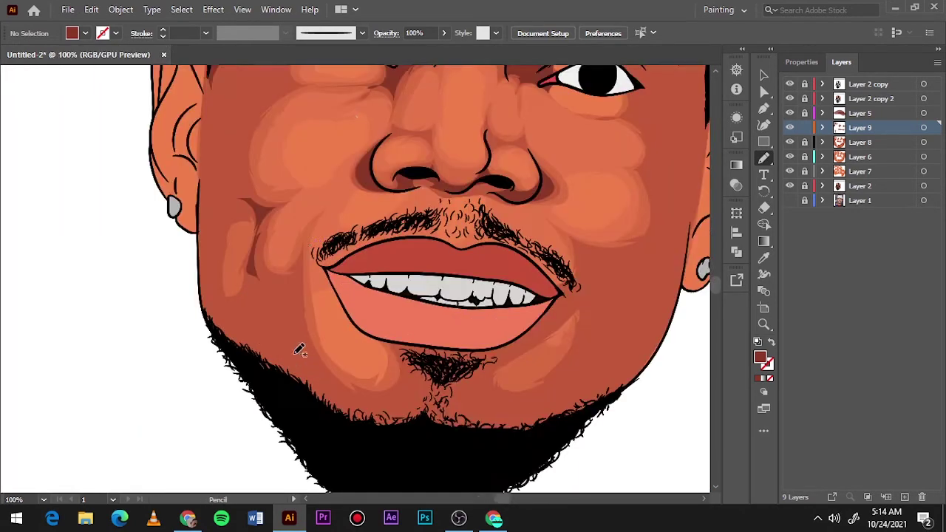
scroll(299, 350, up, 3)
- Draw a dark shadow shape along the left jawline
drag(230, 391, 202, 328)
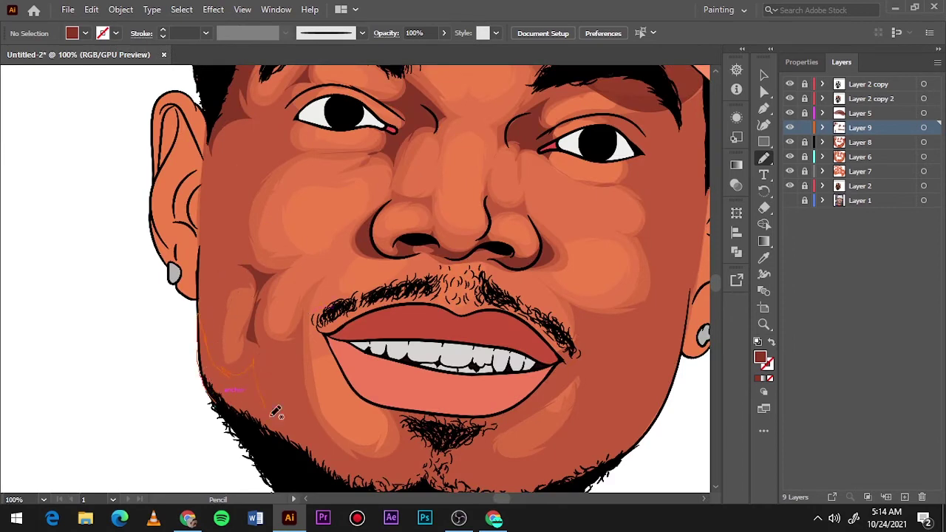
drag(275, 411, 256, 371)
drag(326, 467, 289, 374)
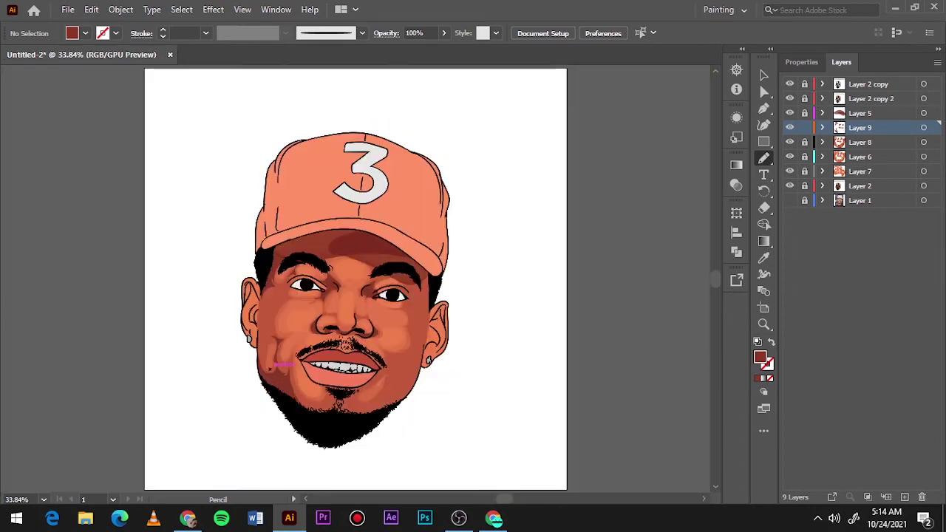
key(ctrl+0)
key(v)
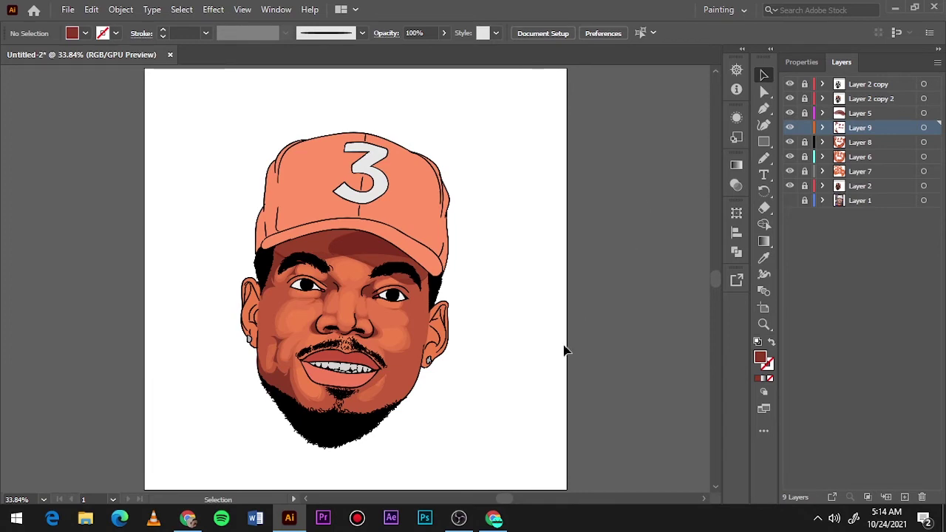
- Add a small shadow at the right corner of the lips
scroll(374, 391, up, 4)
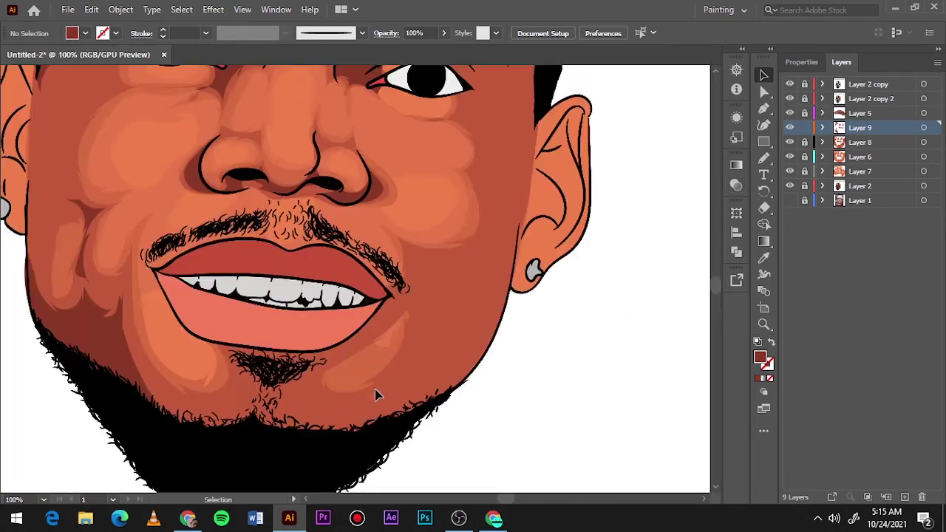
key(n)
drag(401, 258, 403, 258)
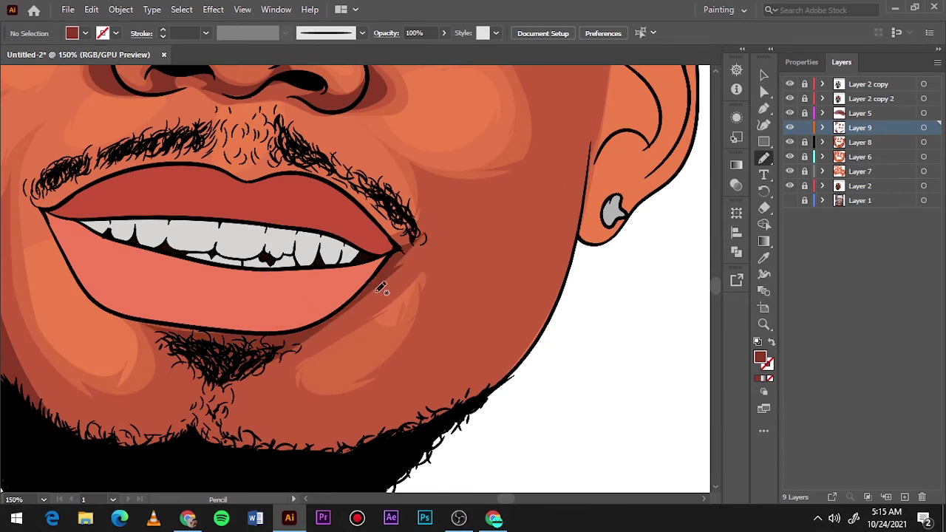
key(ctrl+0)
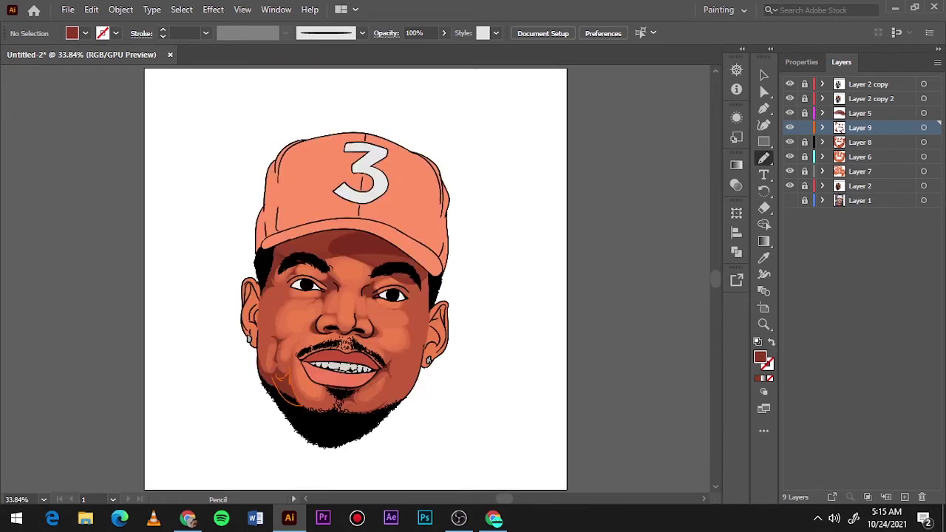
key(v)
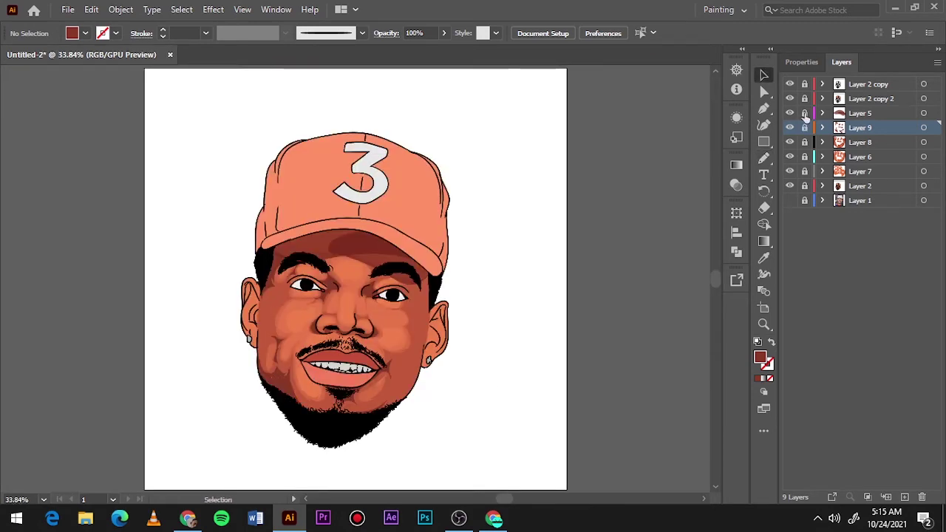
- Replace the old cap-brim shadow with a new dark band across the forehead
key(ctrl+z)
key(ctrl+1)
key(n)
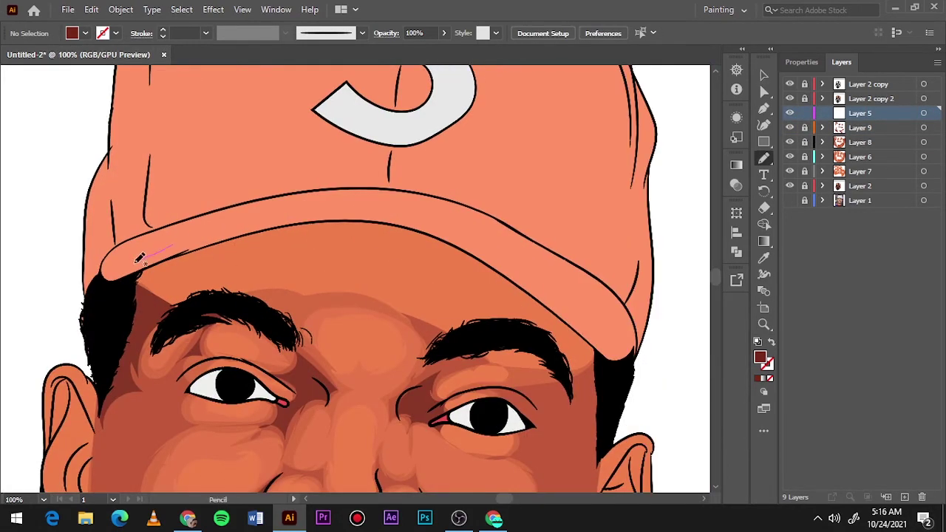
drag(189, 248, 256, 292)
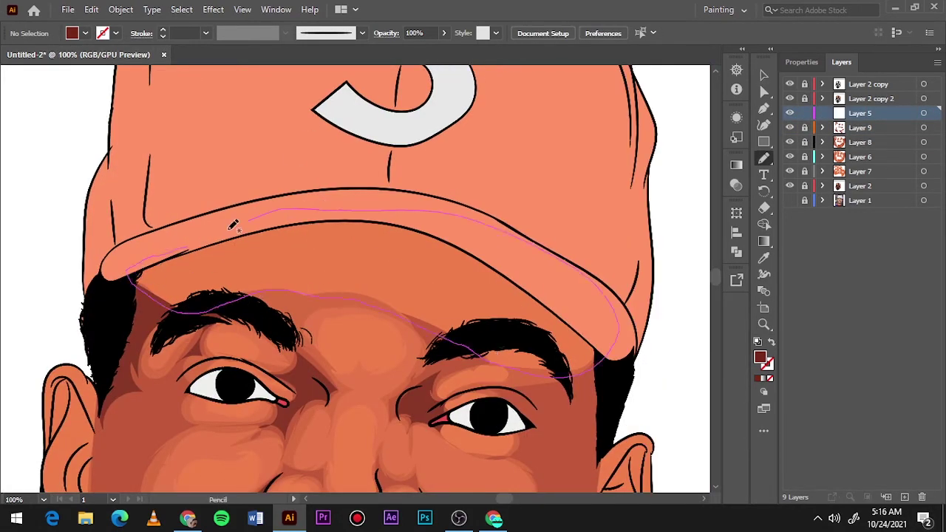
drag(484, 351, 344, 287)
key(ctrl+0)
key(v)
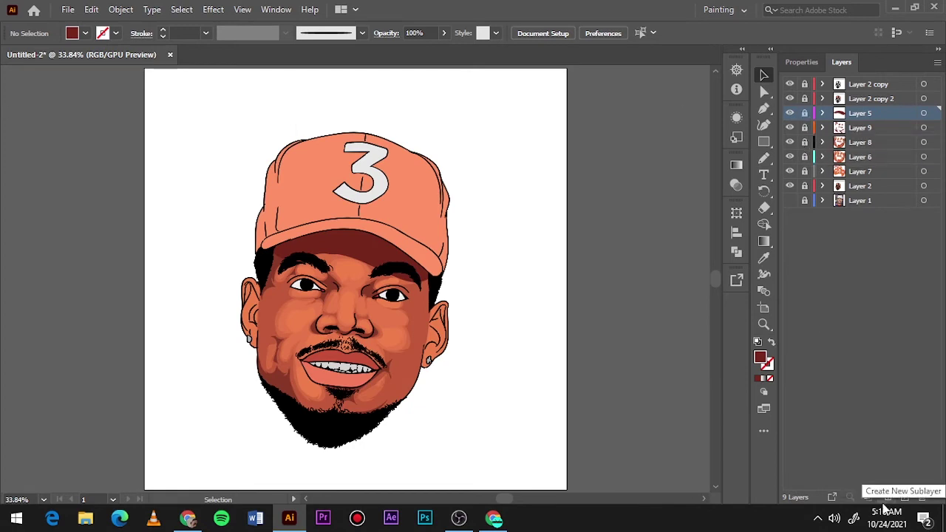
- Add a new empty layer, then undo it
click(905, 496)
key(ctrl+z)
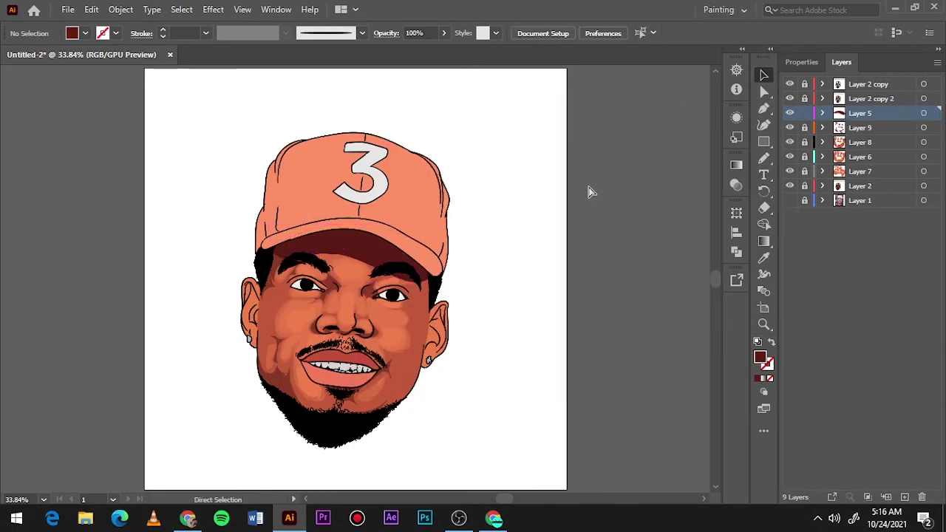
scroll(306, 355, up, 2)
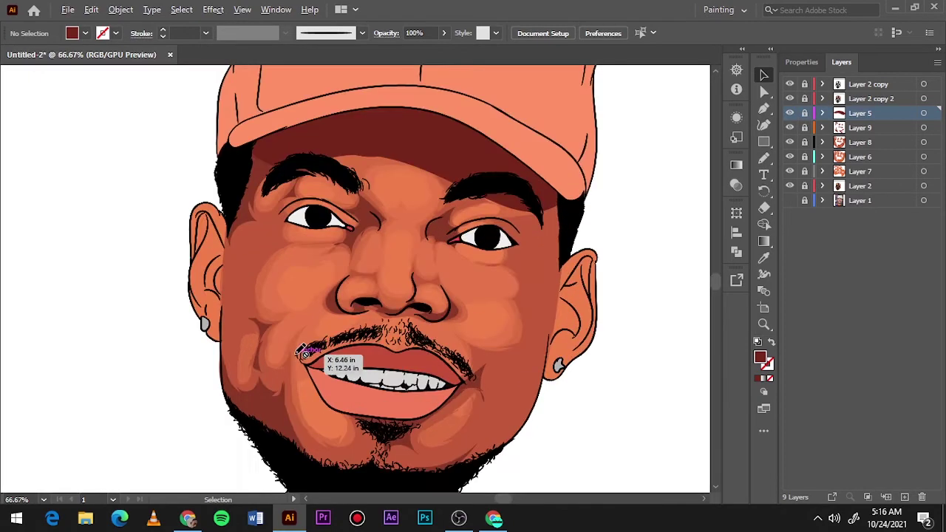
scroll(306, 355, up, 1)
- Start a new highlight layer with the light orange skin tone sampled as fill, Layer 2 hidden
key(n)
click(859, 186)
click(904, 497)
click(763, 258)
click(505, 207)
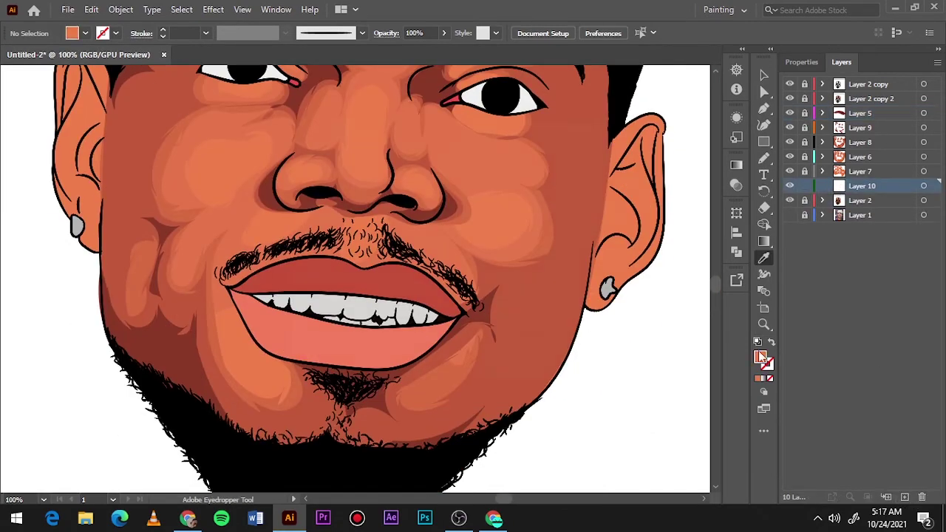
click(789, 215)
double_click(760, 357)
click(623, 169)
click(789, 201)
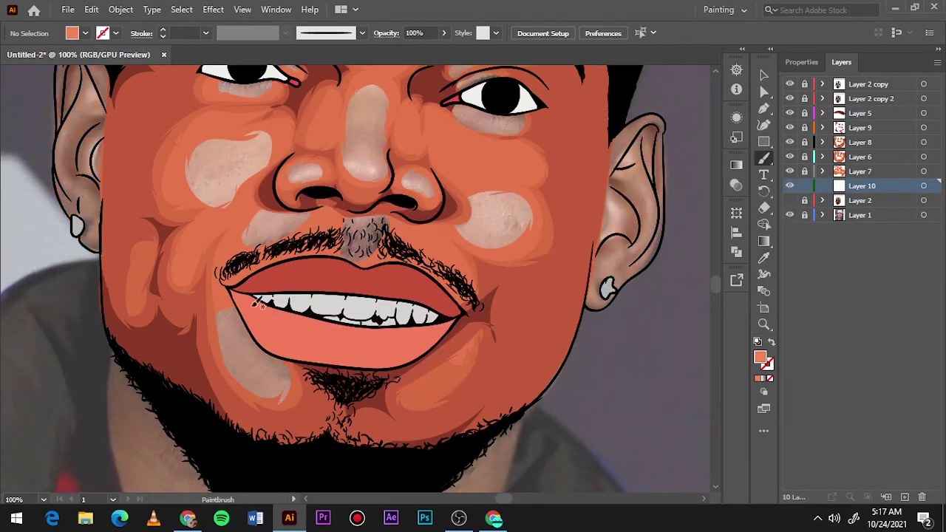
key(n)
- Draw light-orange highlight patches on the left cheek, nose bridge and right cheek
mouse_move(238, 356)
mouse_down()
mouse_move(264, 363)
mouse_move(270, 377)
mouse_up()
drag(236, 162, 214, 166)
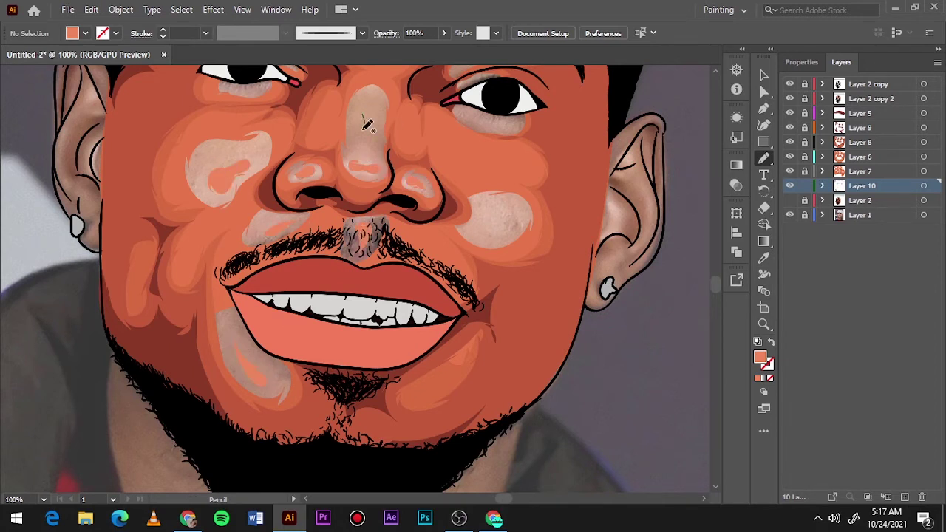
drag(367, 124, 363, 118)
drag(486, 235, 486, 235)
key(ctrl+plus)
scroll(296, 222, up, 5)
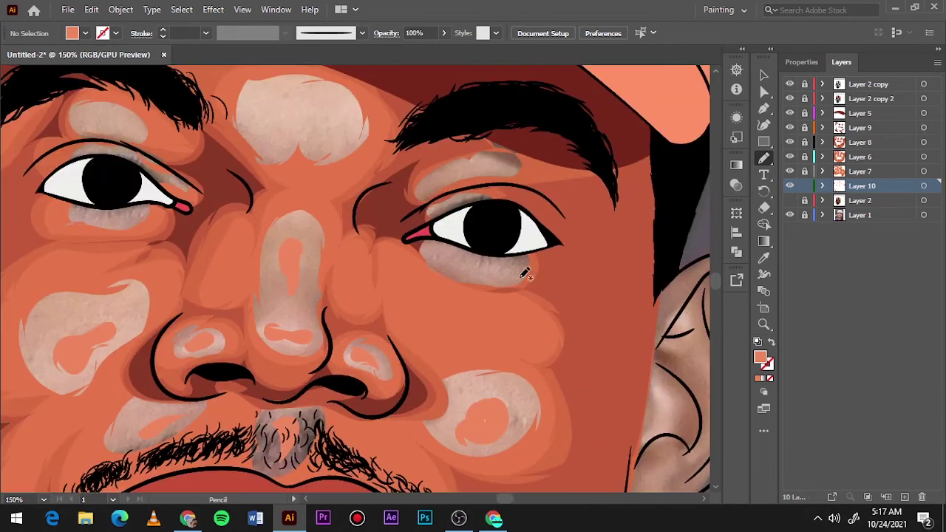
- Add highlights on the forehead and above and below the right eye, keeping the orange fill
drag(251, 126, 340, 125)
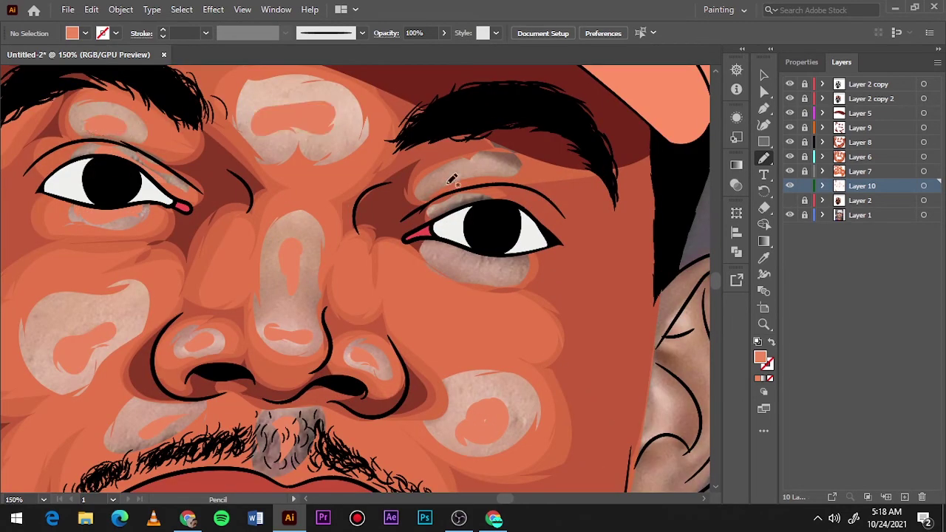
drag(443, 181, 495, 164)
drag(444, 259, 525, 262)
key(ctrl+0)
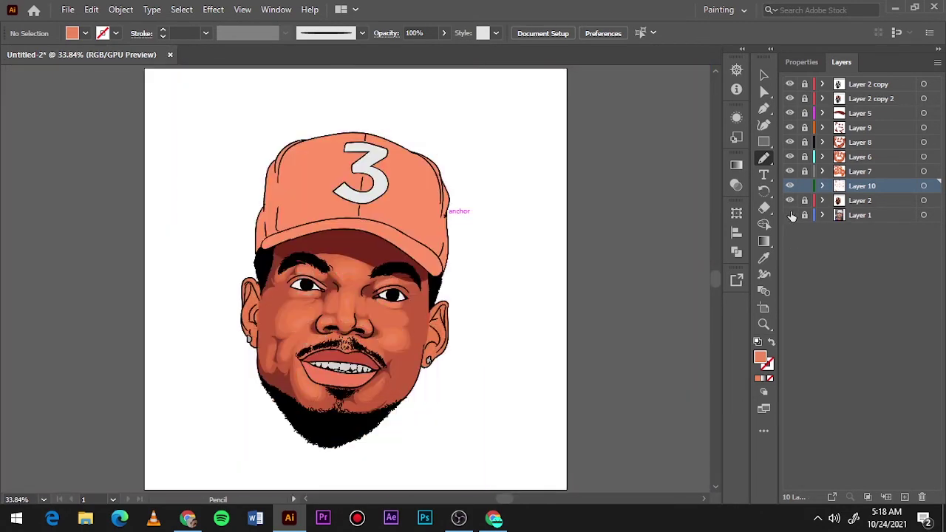
key(ctrl+a)
double_click(760, 356)
click(619, 170)
key(v)
click(646, 181)
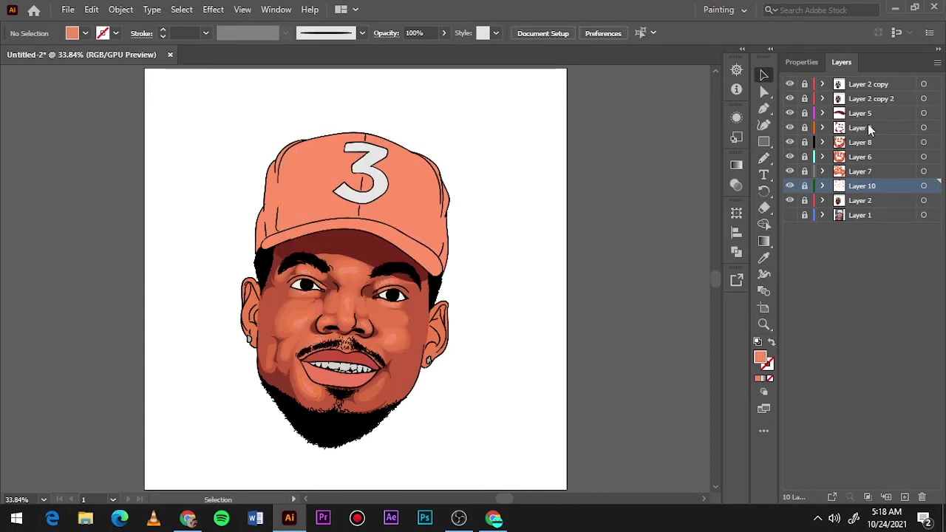
- With the reference photo shown, sketch ear shading on Layer 8, undoing stray strokes
scroll(248, 325, up, 4)
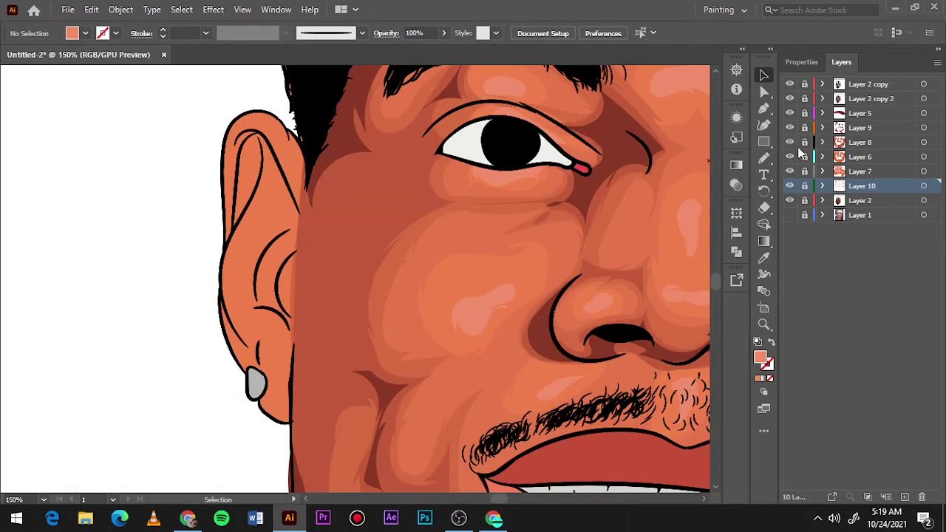
click(790, 216)
click(790, 200)
click(859, 142)
key(n)
drag(314, 243, 255, 270)
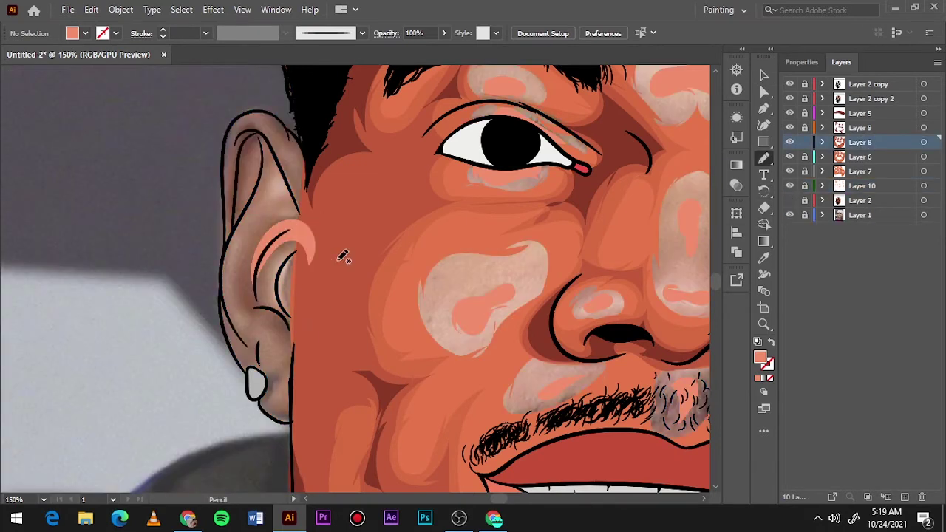
key(ctrl+z)
drag(299, 222, 255, 296)
drag(292, 362, 266, 399)
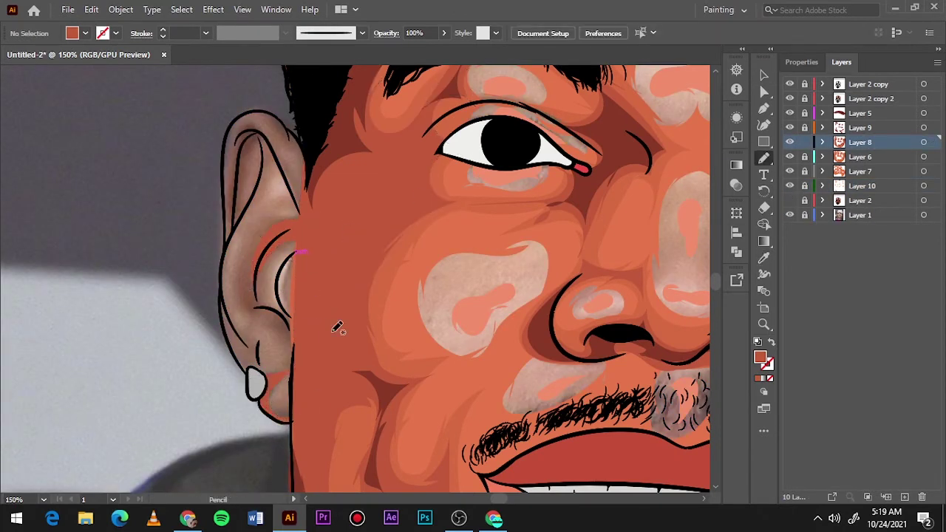
drag(266, 140, 248, 144)
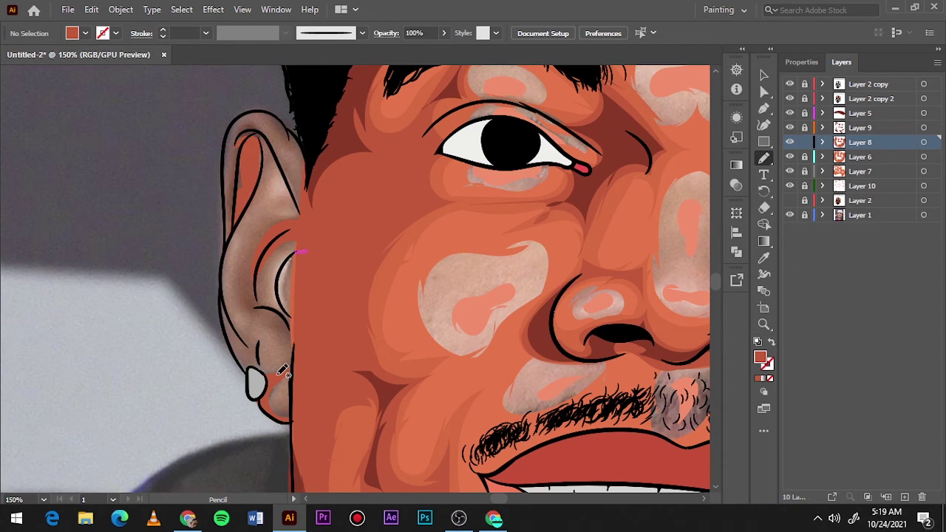
key(ctrl+z)
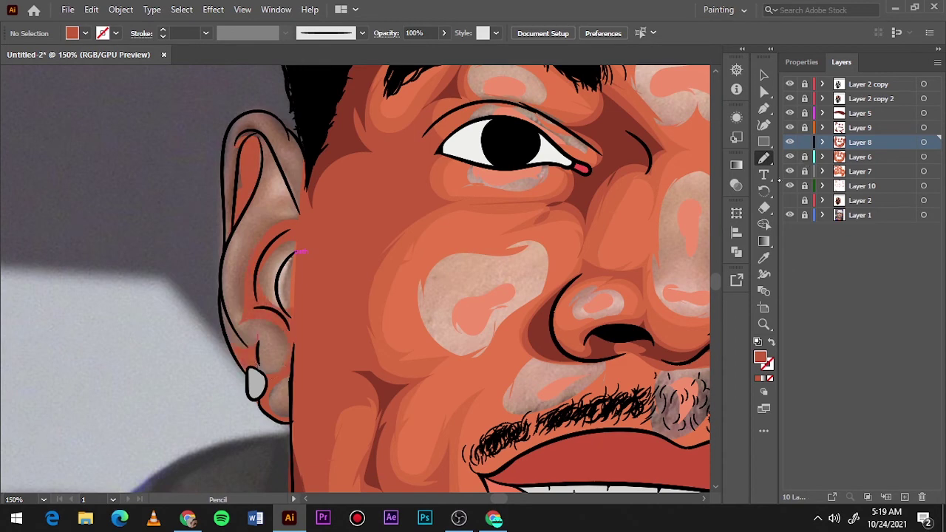
- Shade the other ear's lower inner area, lobe and a thin line toward the rim
key(ctrl+0)
scroll(373, 362, up, 5)
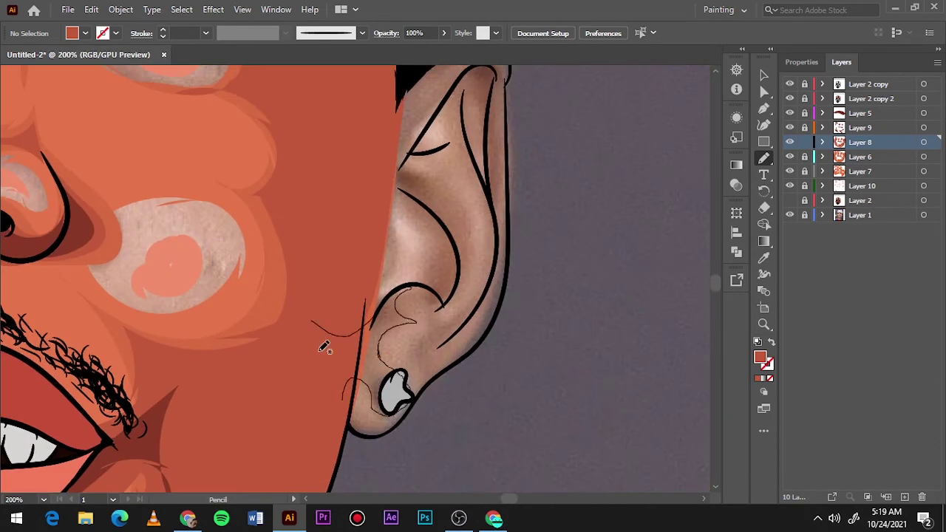
drag(414, 384, 399, 296)
drag(451, 366, 458, 373)
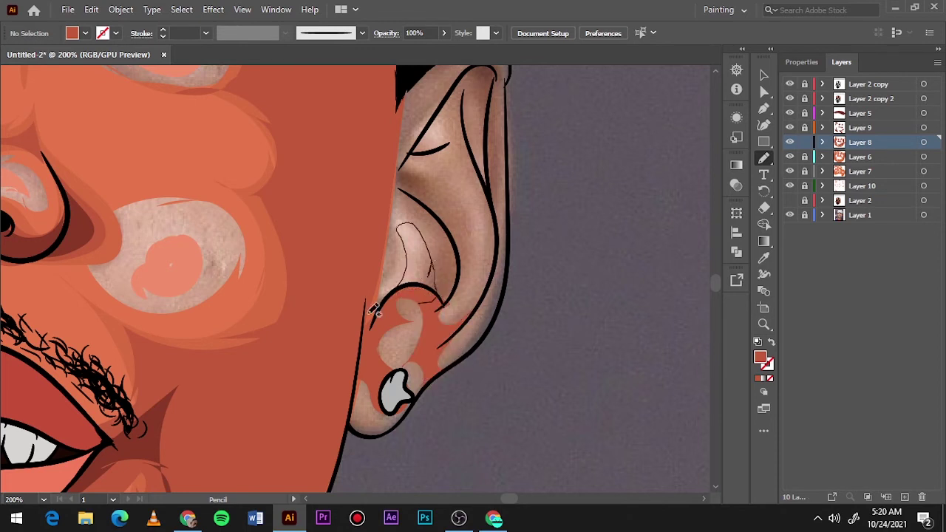
mouse_move(425, 300)
mouse_down()
mouse_move(407, 177)
mouse_move(490, 264)
mouse_up()
scroll(421, 263, up, 3)
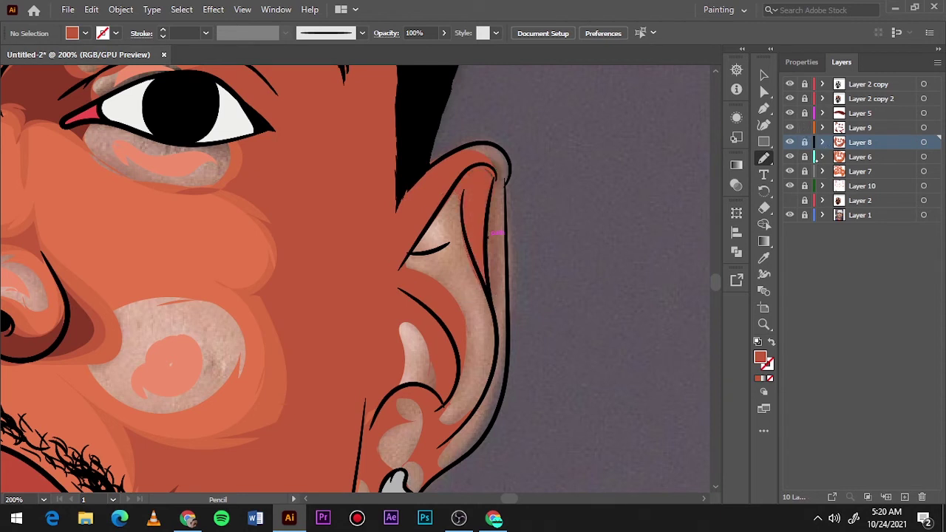
- On Layer 9, draw dark red shadows in the lower ear and along its rim
click(870, 128)
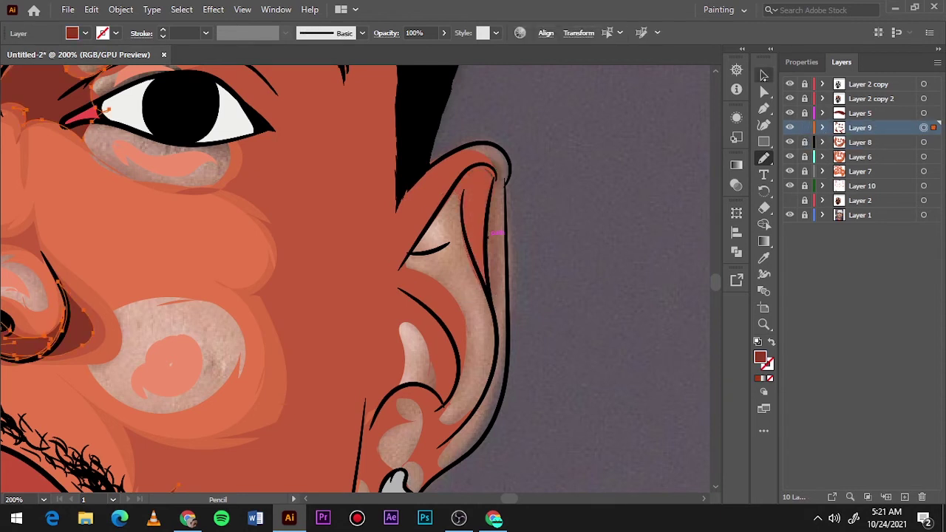
drag(433, 397, 444, 337)
mouse_move(489, 292)
mouse_down()
mouse_move(479, 260)
mouse_move(496, 185)
mouse_up()
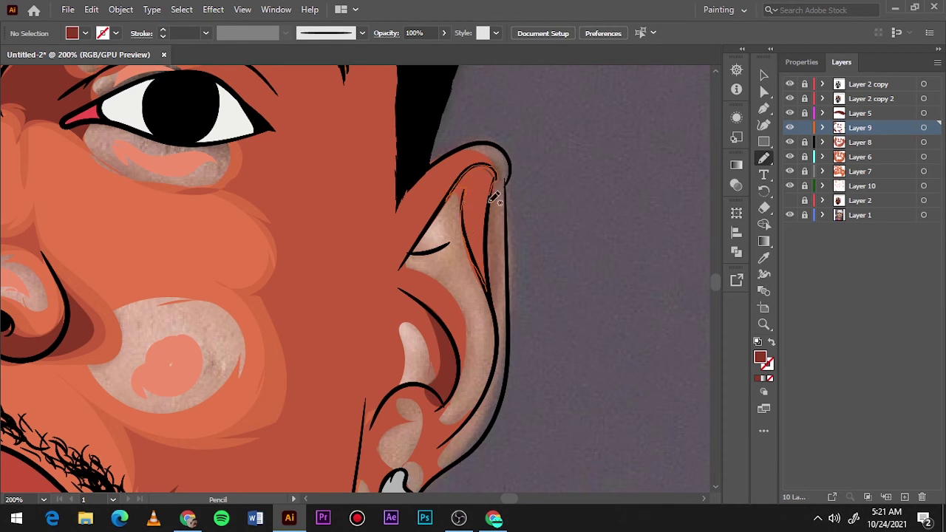
scroll(497, 312, down, 3)
drag(446, 332, 433, 363)
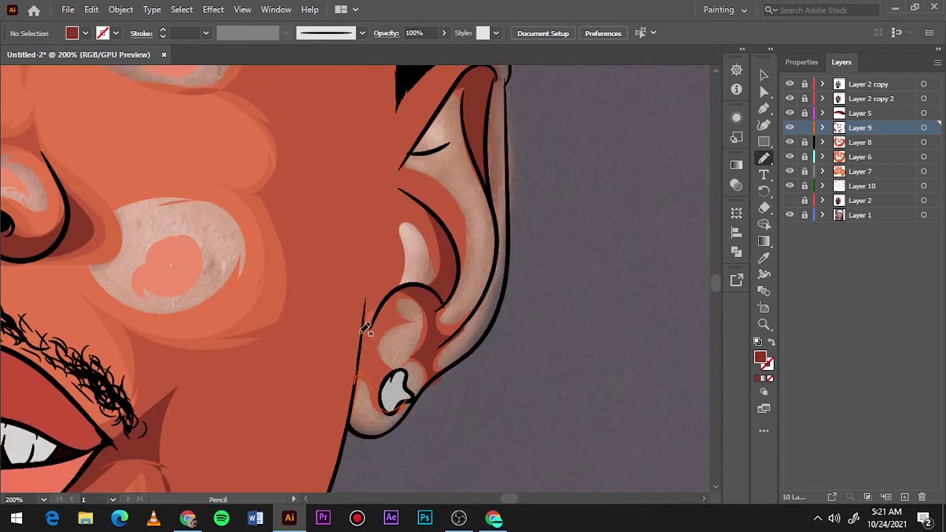
key(ctrl+0)
- Hide the reference photo and add dark red shading in the upper inner ear
click(789, 215)
scroll(244, 325, up, 4)
scroll(244, 325, up, 1)
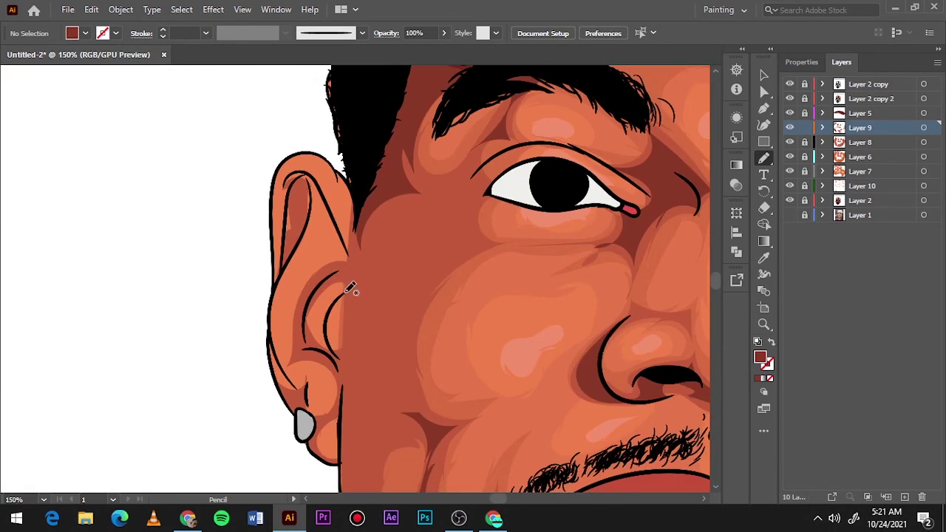
drag(314, 224, 284, 275)
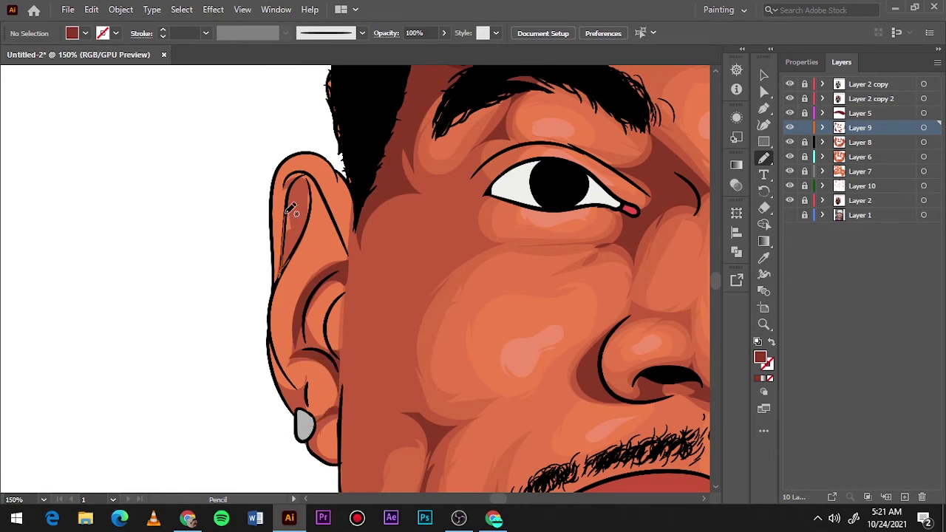
key(ctrl+0)
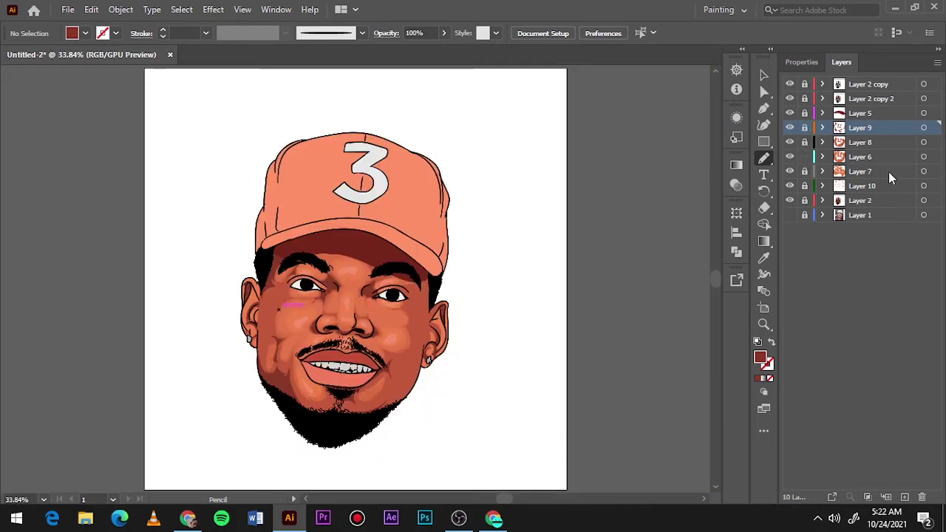
- Create Layer 11 above Layer 10 and hide the face shading layers
click(864, 157)
key(v)
click(695, 183)
key(n)
scroll(271, 297, up, 4)
scroll(271, 299, up, 1)
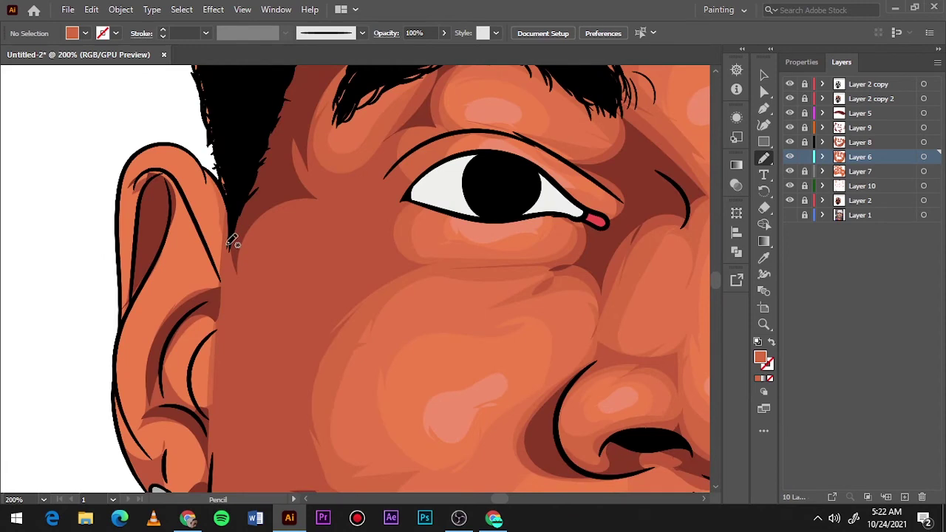
key(ctrl+minus)
click(861, 186)
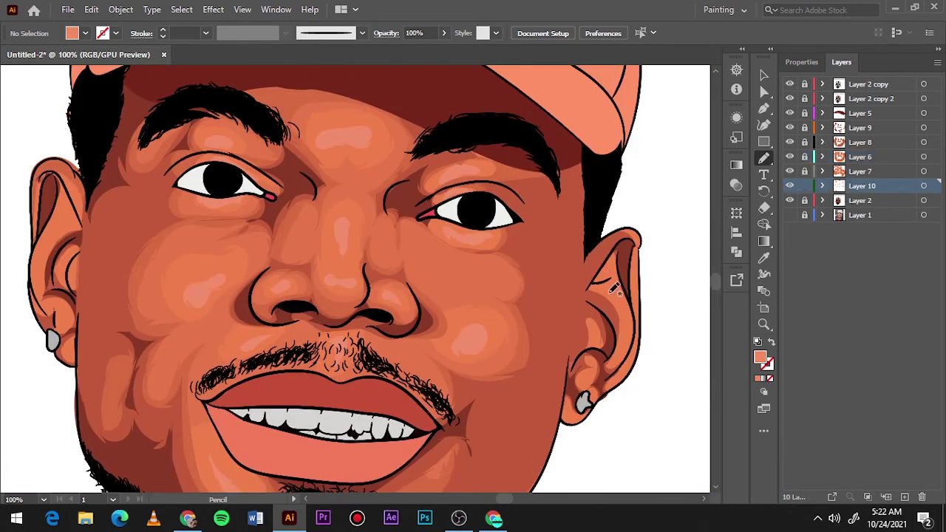
key(ctrl+0)
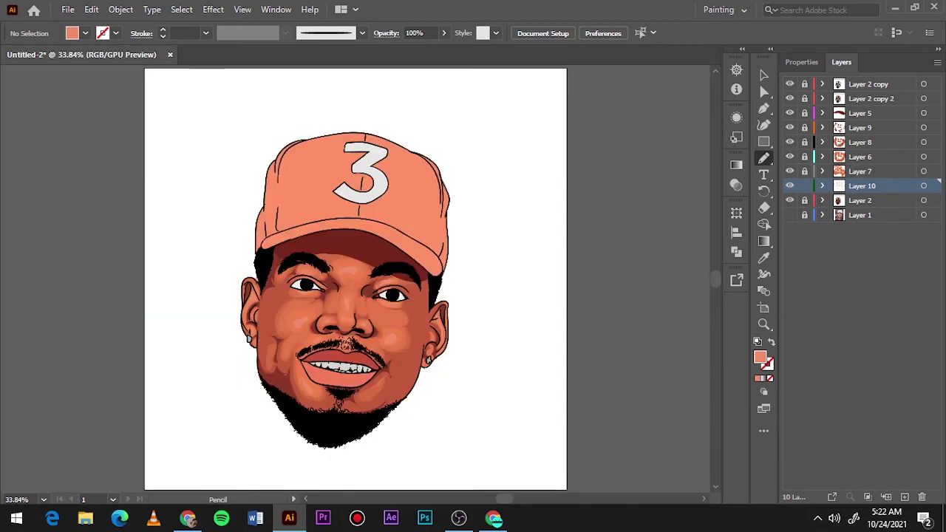
key(ctrl+l)
drag(790, 222, 791, 212)
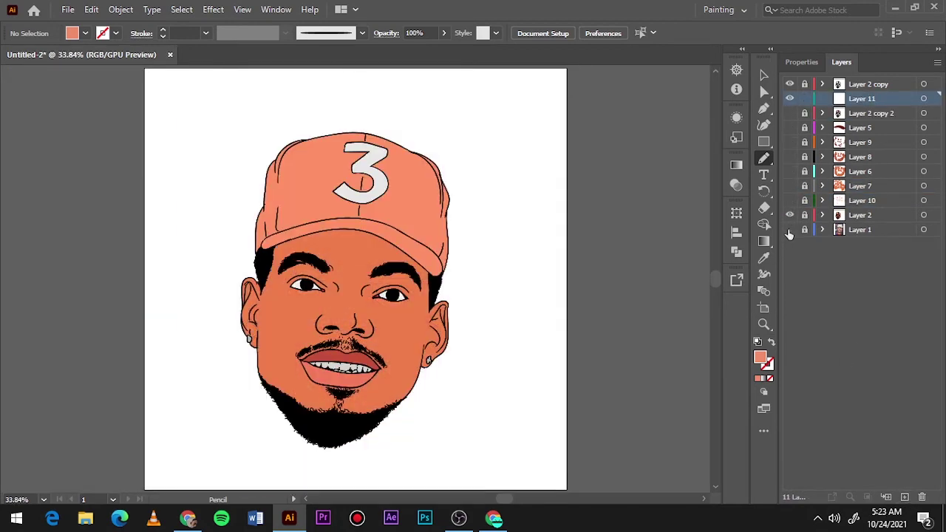
- Sample the lip colour, pick a darker red, and shade the lower lip's left side
click(789, 231)
scroll(327, 362, up, 5)
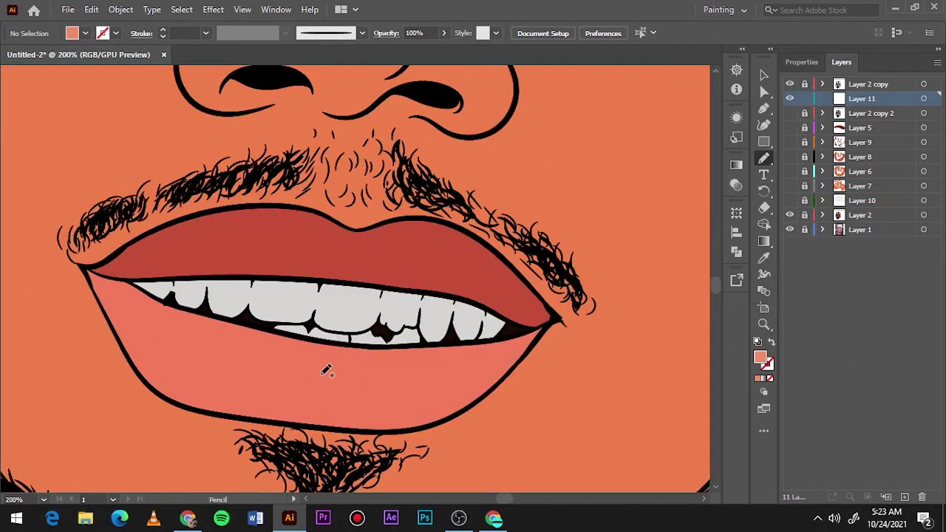
key(i)
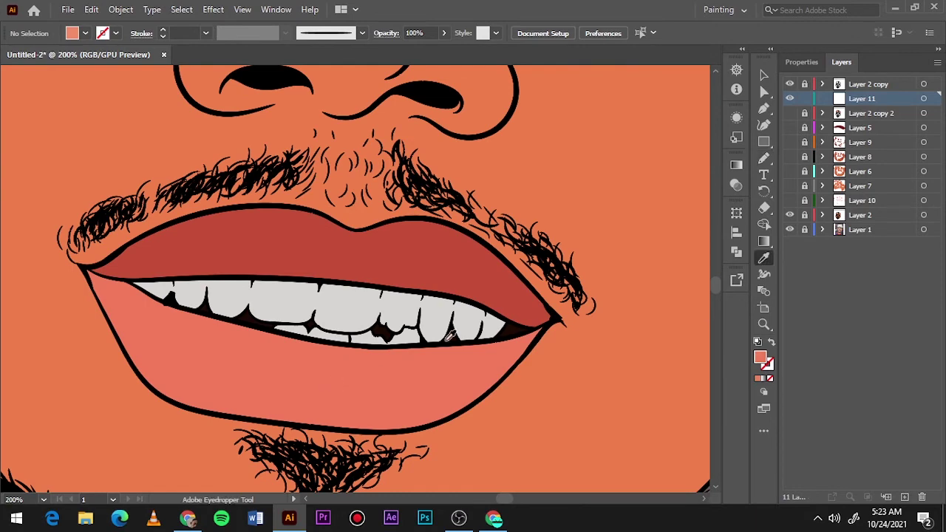
click(789, 215)
double_click(760, 357)
click(425, 172)
key(Return)
key(n)
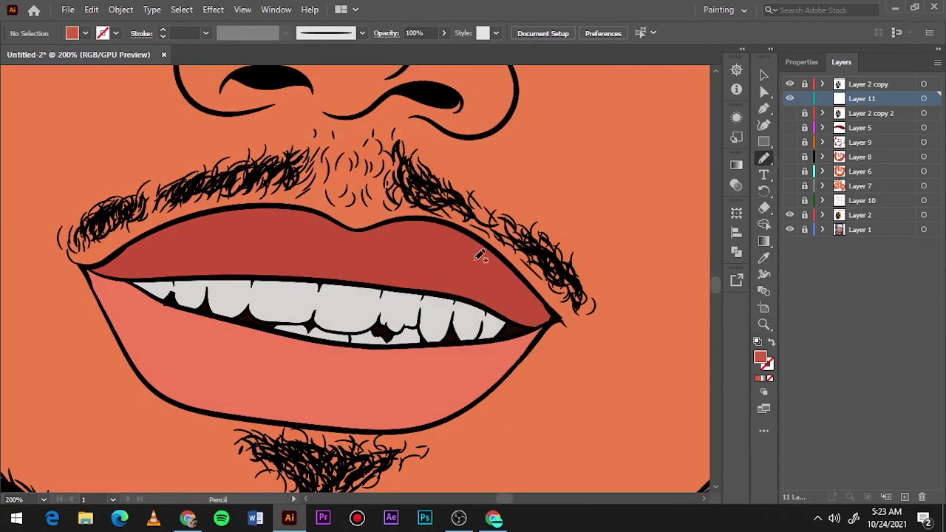
drag(385, 419, 548, 325)
mouse_move(142, 380)
mouse_down()
mouse_move(148, 314)
mouse_move(141, 378)
mouse_up()
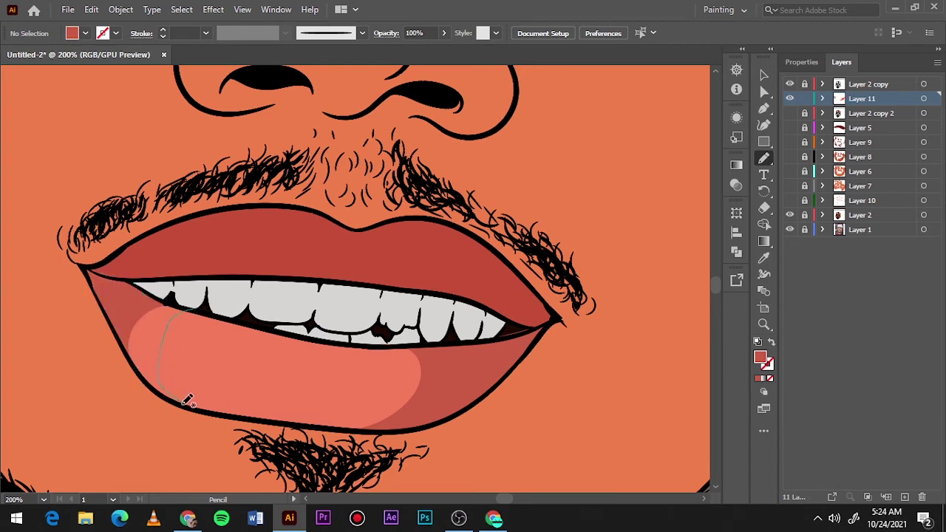
drag(175, 299, 159, 382)
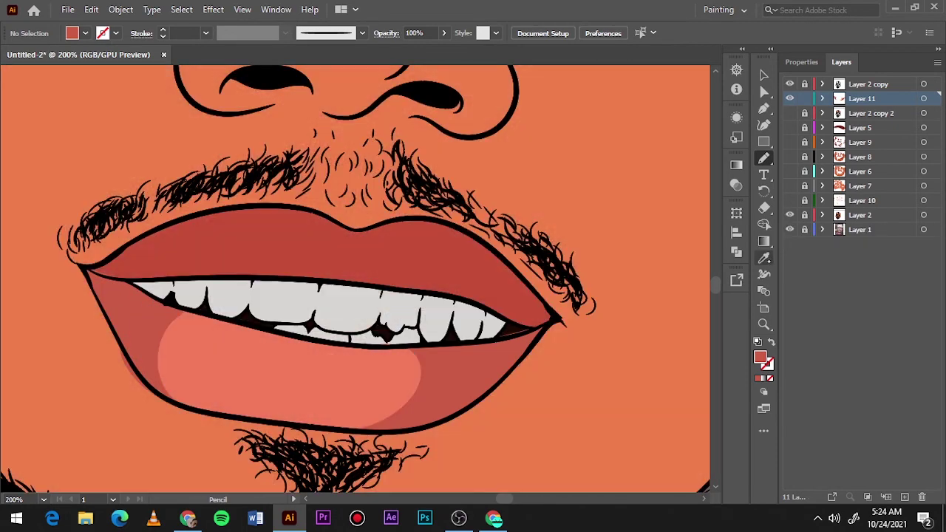
- Choose a dark red and shade both sides of the upper lip against the photo
key(i)
double_click(760, 358)
click(619, 170)
double_click(760, 358)
click(416, 238)
click(619, 170)
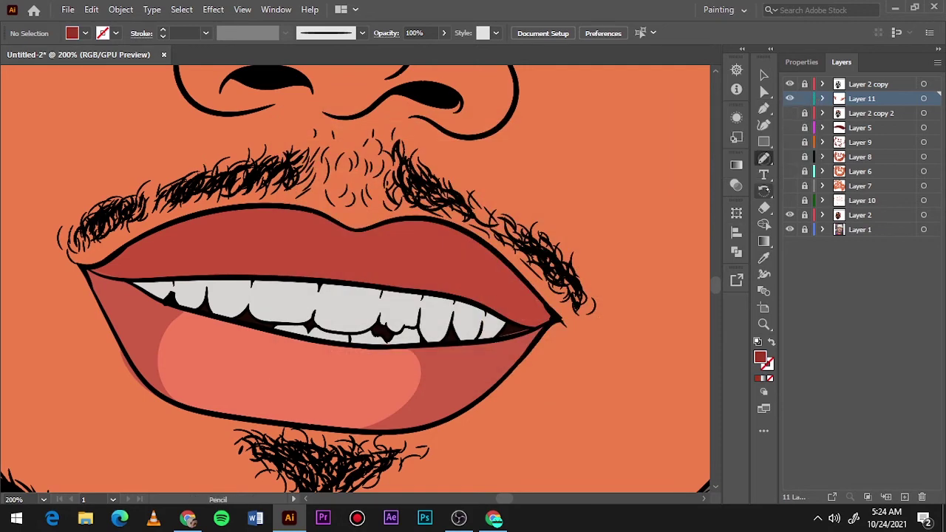
click(790, 214)
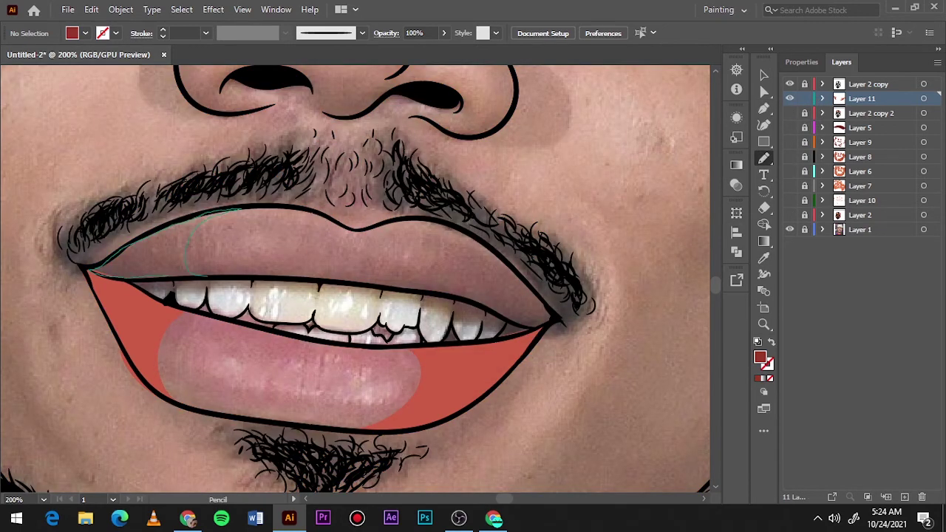
drag(188, 275, 90, 273)
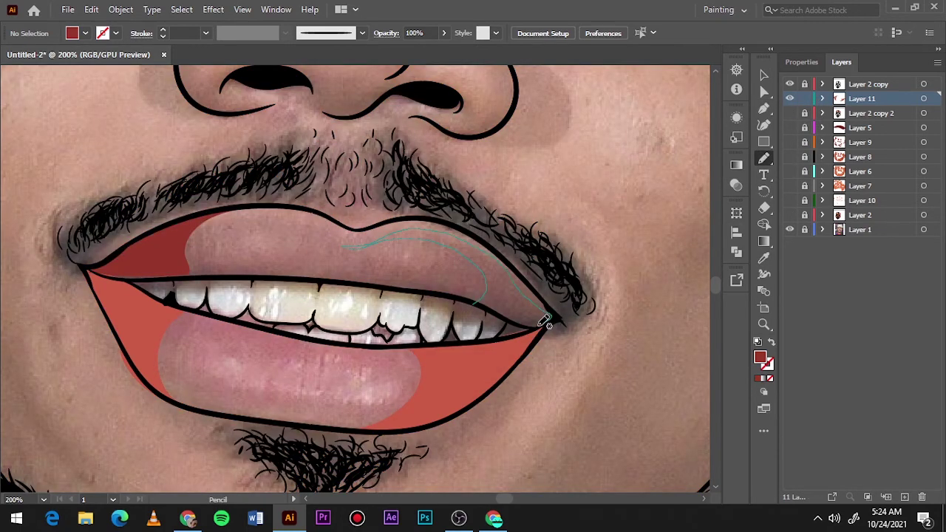
drag(544, 322, 552, 318)
click(789, 214)
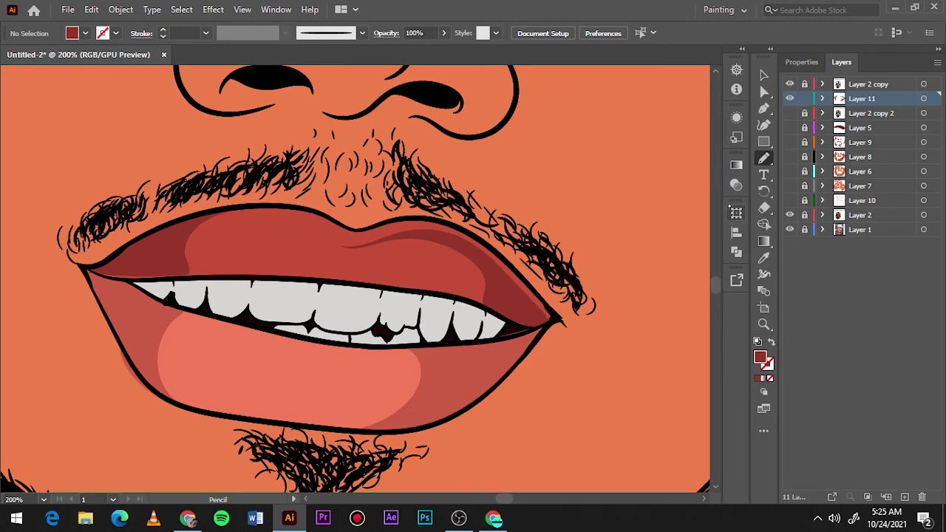
click(860, 115)
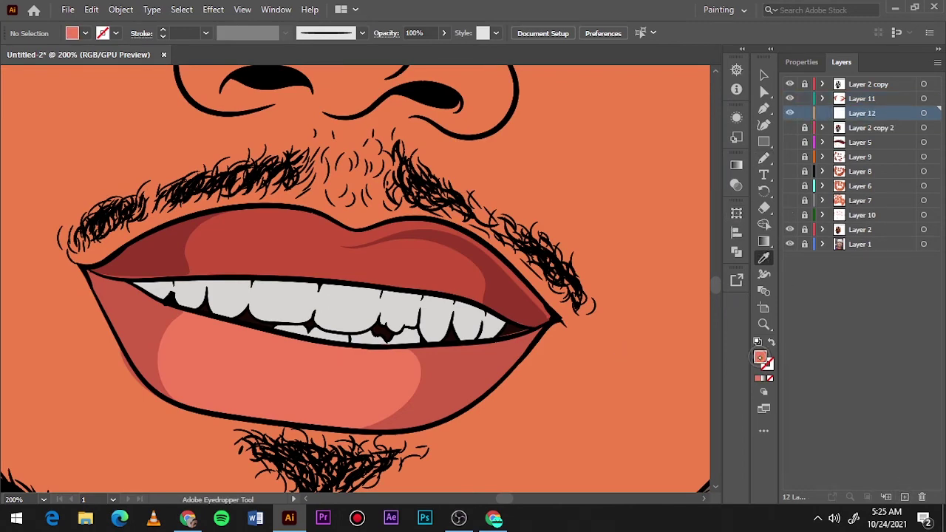
- Draw a light highlight streak on the lower lip
double_click(759, 358)
click(616, 168)
key(n)
drag(177, 352, 284, 396)
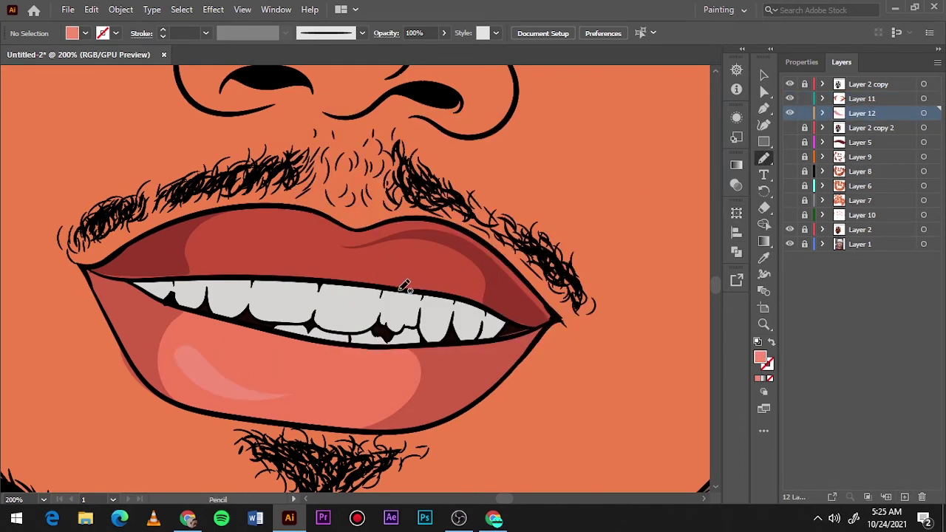
- Pick a new highlight colour and add a highlight stroke on the upper lip
double_click(760, 357)
click(408, 190)
click(620, 169)
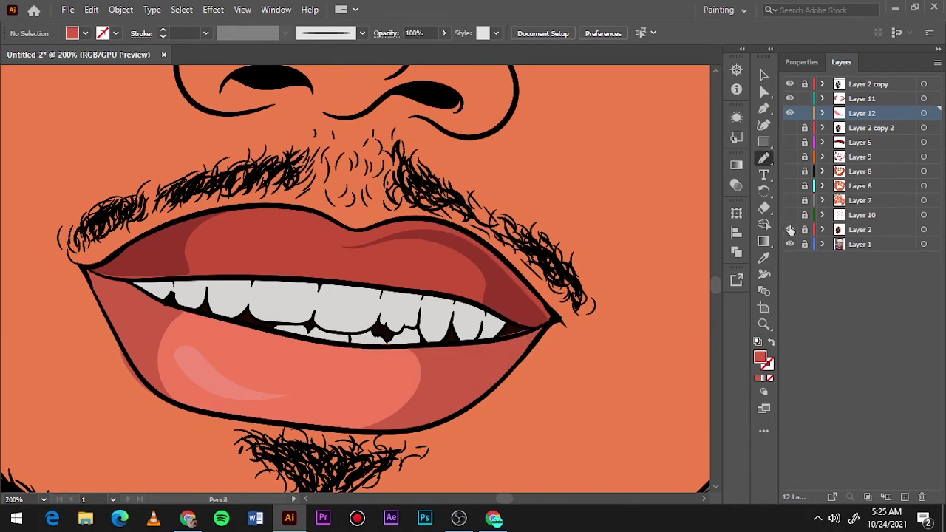
click(789, 229)
drag(458, 235, 344, 248)
click(790, 229)
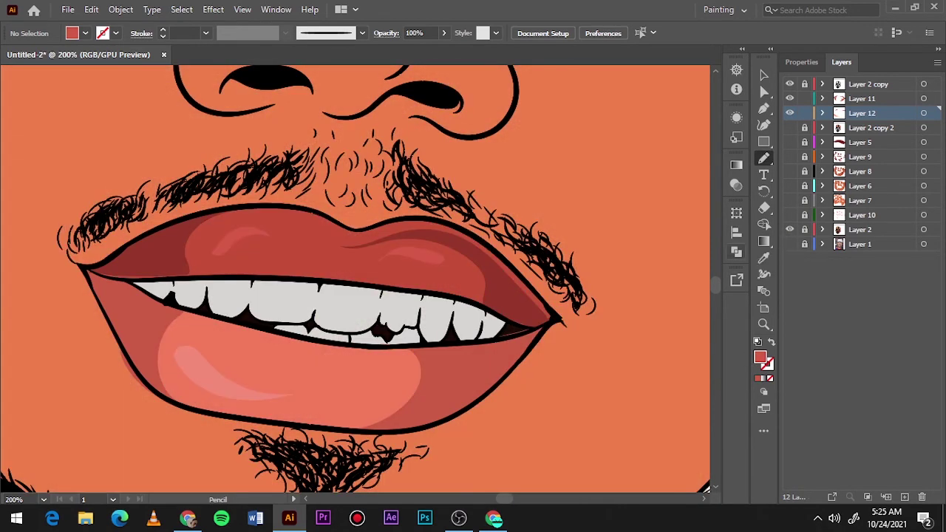
key(ctrl+0)
scroll(301, 278, up, 5)
- Sample the eye white, shift it to mauve, and shade both eye whites
key(i)
click(243, 336)
double_click(760, 357)
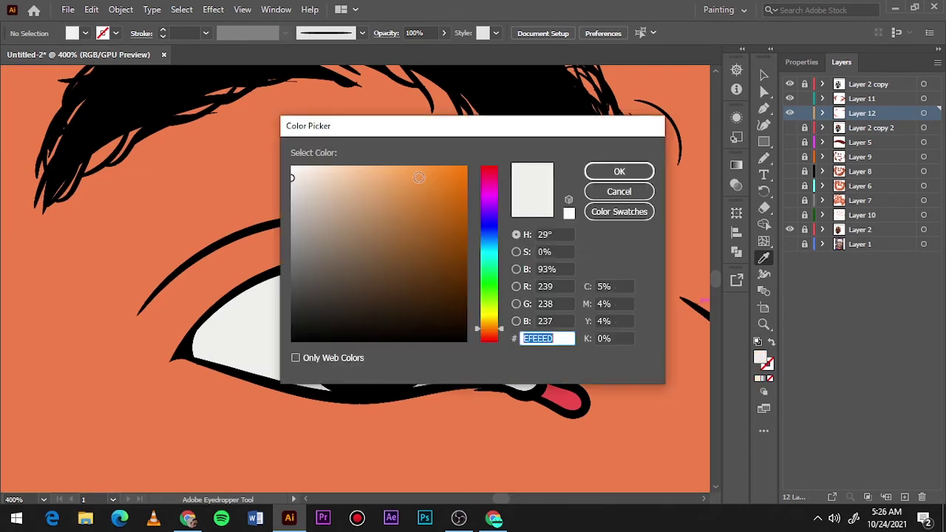
click(311, 208)
click(619, 171)
key(n)
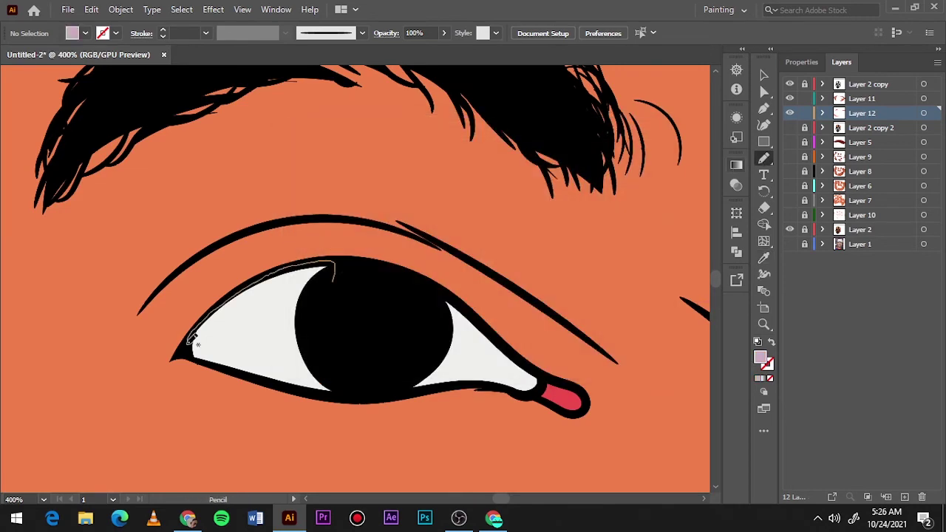
scroll(352, 296, down, 3)
drag(193, 341, 181, 361)
scroll(180, 359, up, 3)
scroll(250, 400, down, 2)
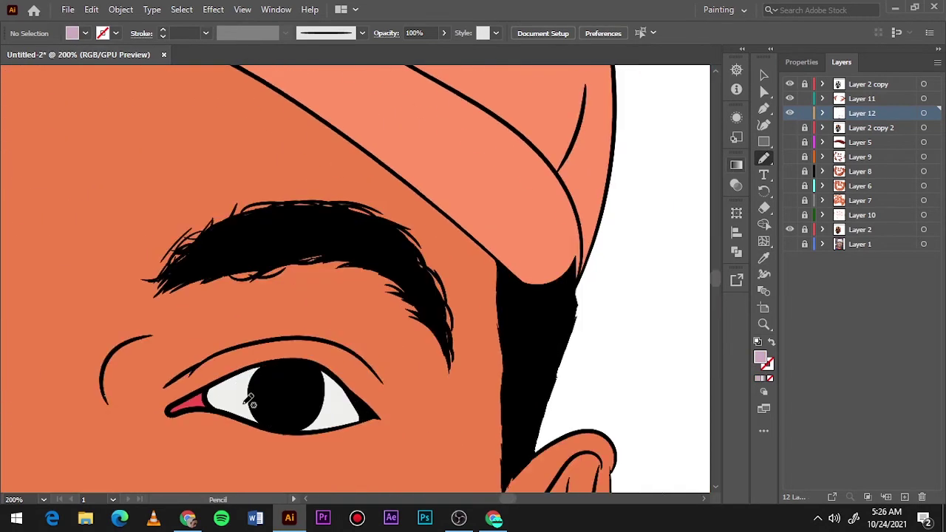
scroll(250, 400, up, 3)
drag(70, 273, 503, 319)
key(ctrl+0)
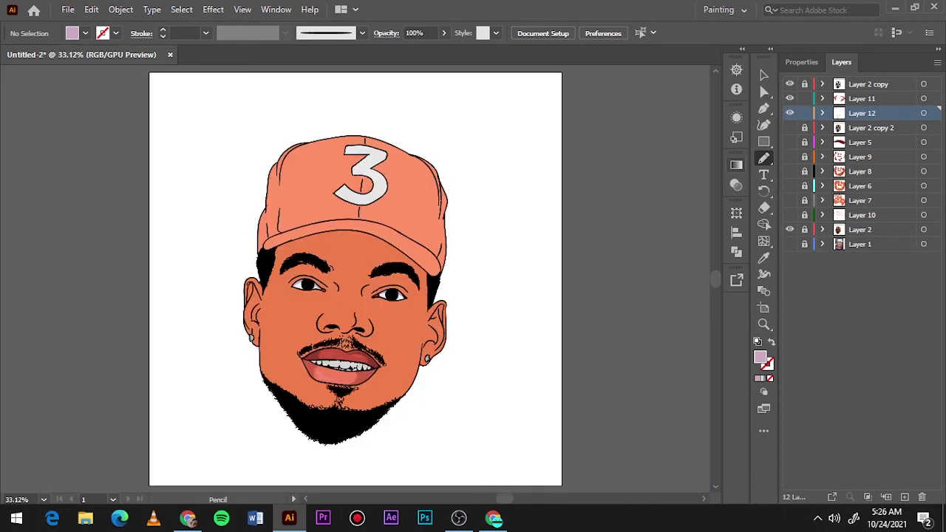
- On Layer 11, pick a redder orange for cap shading, with the face and Layer 12 hidden
scroll(306, 197, up, 3)
click(789, 244)
click(850, 98)
key(i)
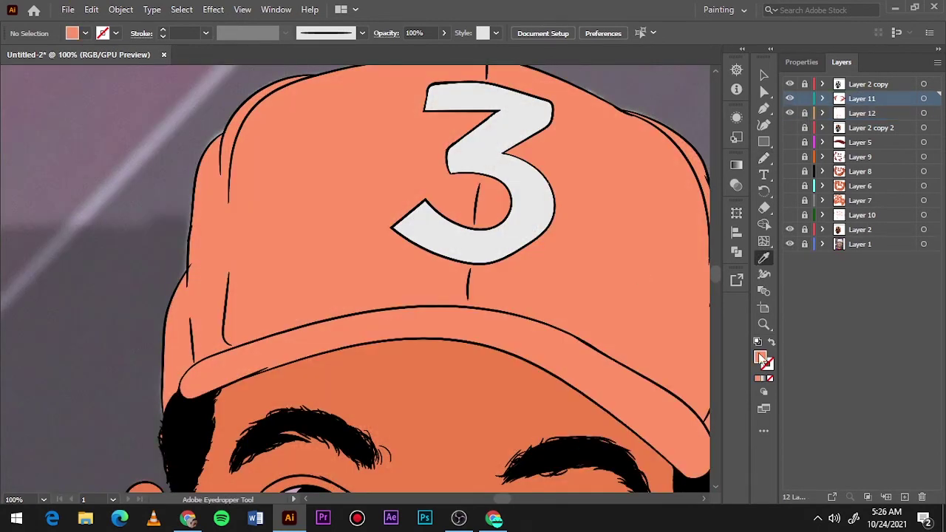
double_click(762, 358)
click(616, 169)
click(789, 229)
click(789, 112)
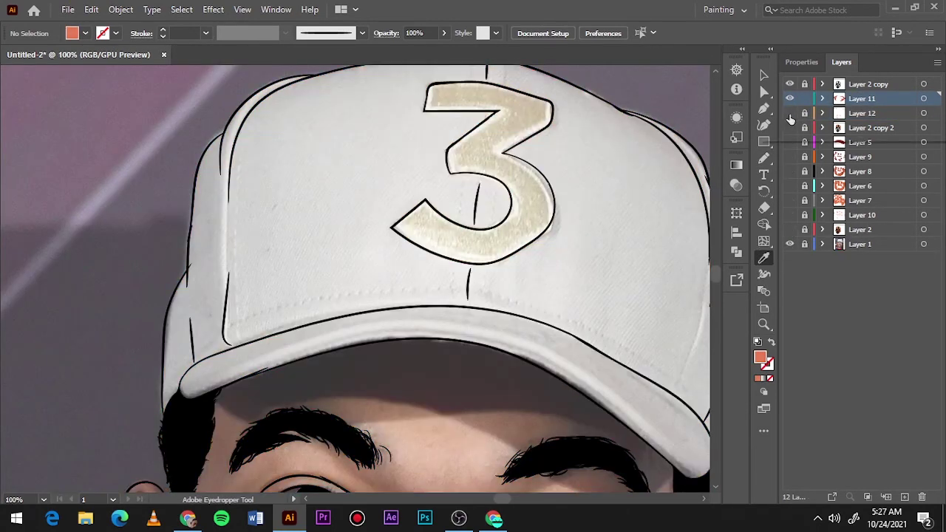
scroll(350, 329, up, 2)
key(n)
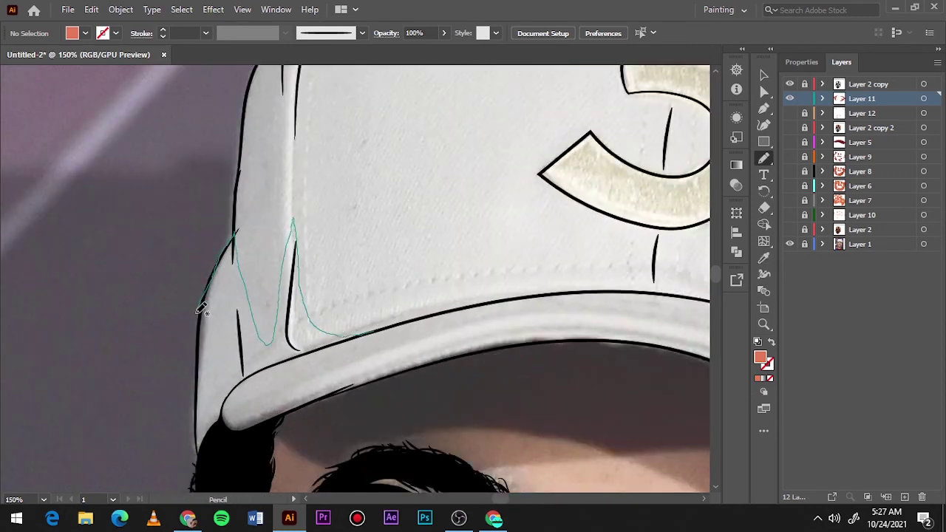
- Shade the cap's lower left side and its left side panel
drag(318, 355, 325, 342)
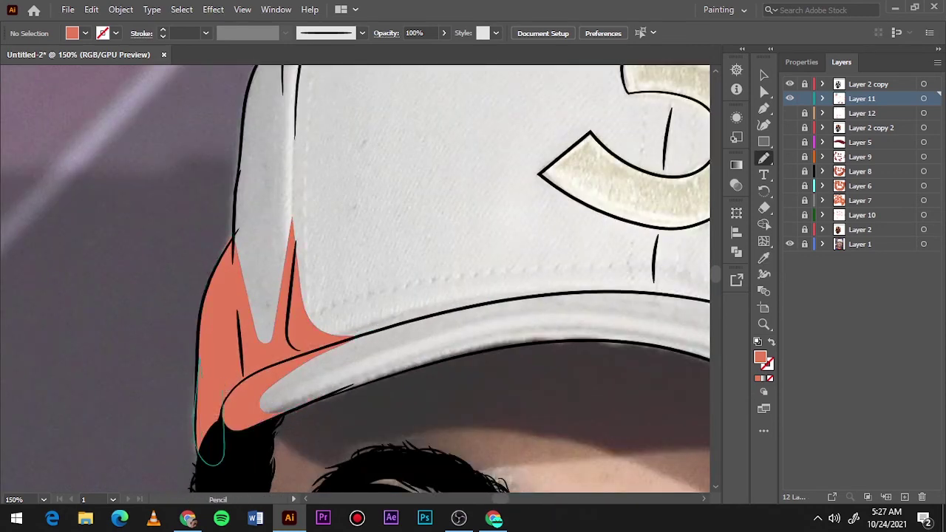
scroll(193, 379, up, 3)
scroll(192, 379, right, 2)
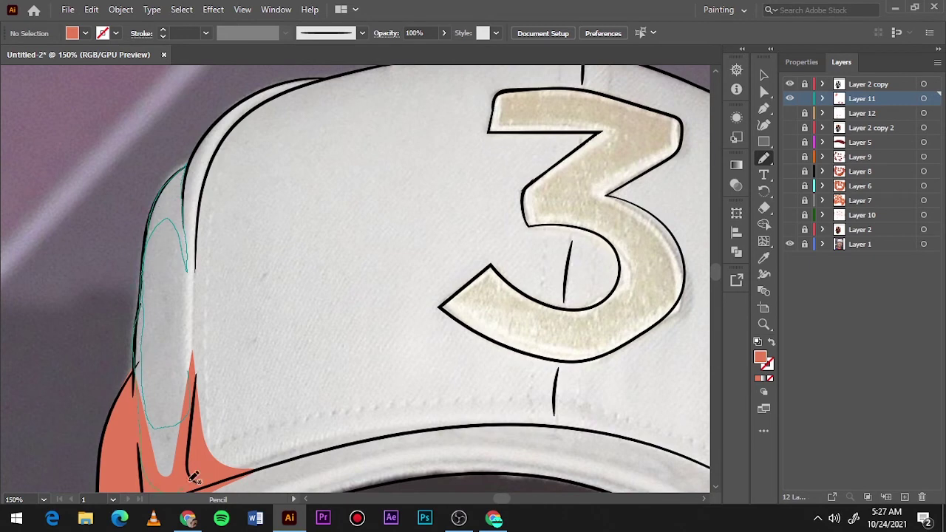
drag(192, 477, 185, 181)
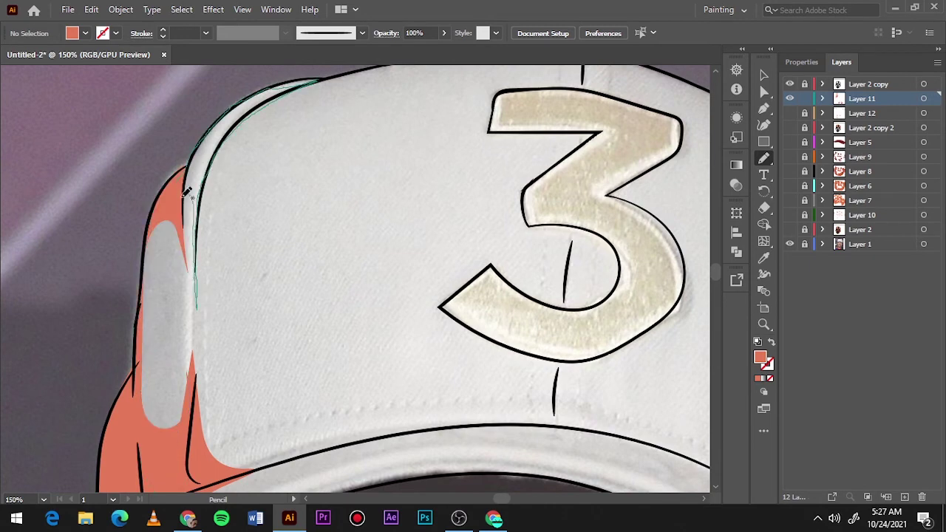
- Compare against the reference photo and draw a highlight along the cap brim edge
key(ctrl+0)
click(789, 229)
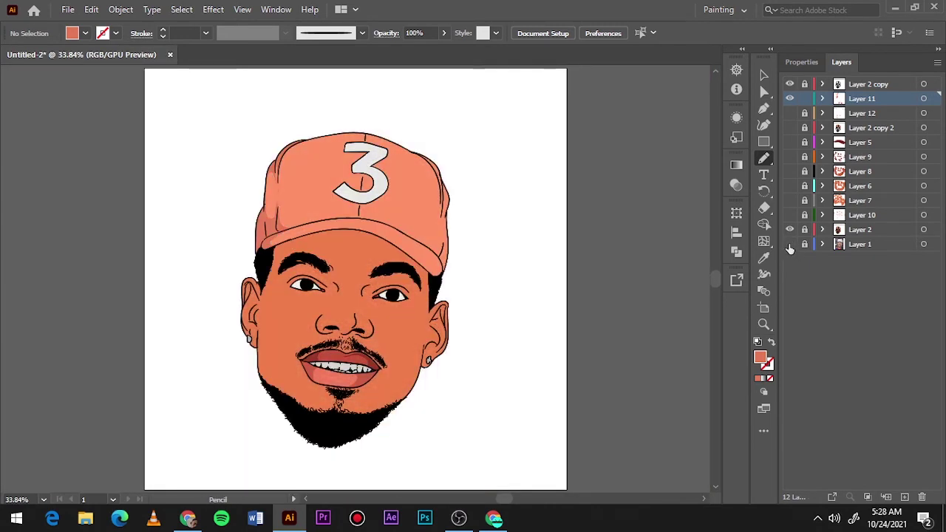
click(789, 229)
click(789, 243)
key(ctrl+1)
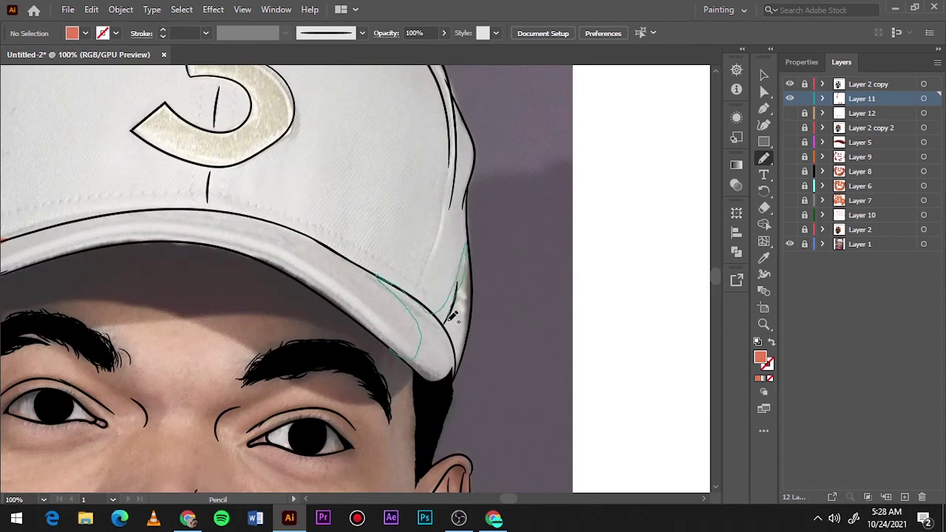
drag(448, 320, 429, 258)
- On a new layer with darker red fill, draw shadows along the cap's left edge and top
click(904, 496)
double_click(759, 357)
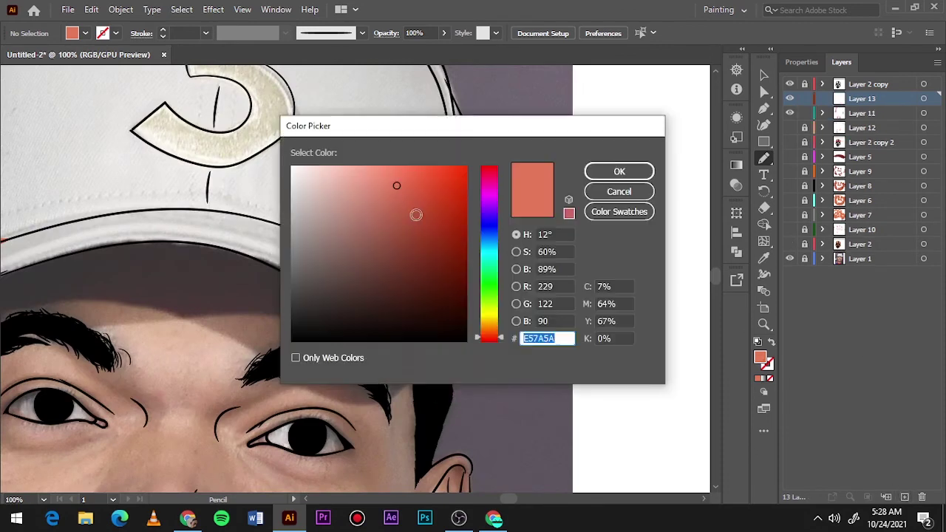
click(616, 169)
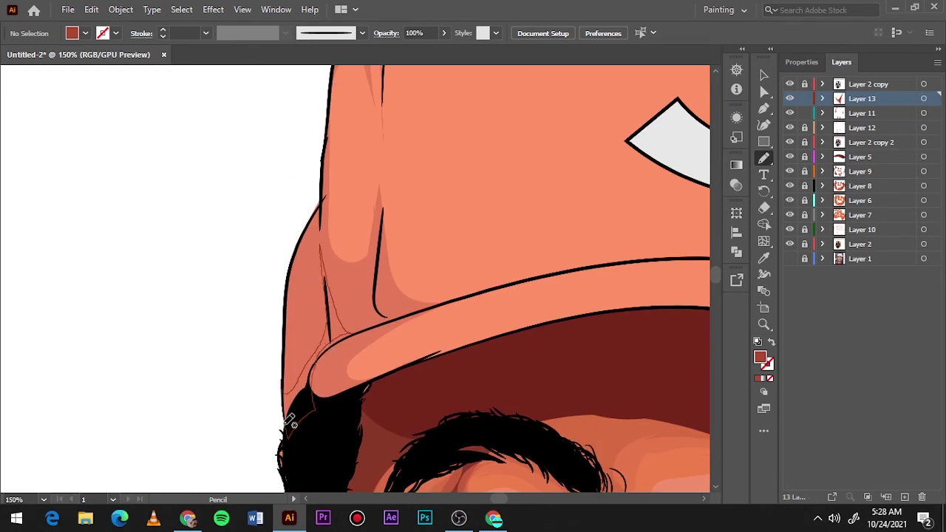
drag(290, 420, 283, 428)
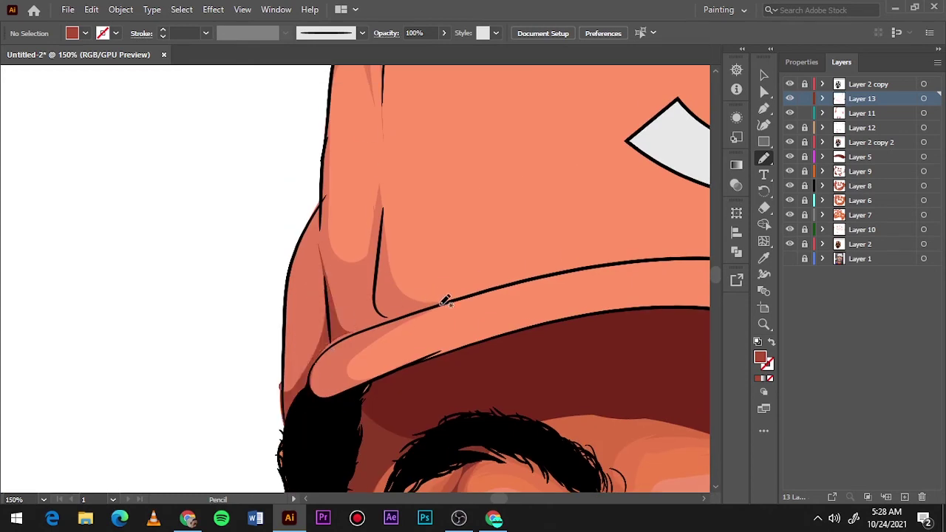
drag(319, 236, 319, 233)
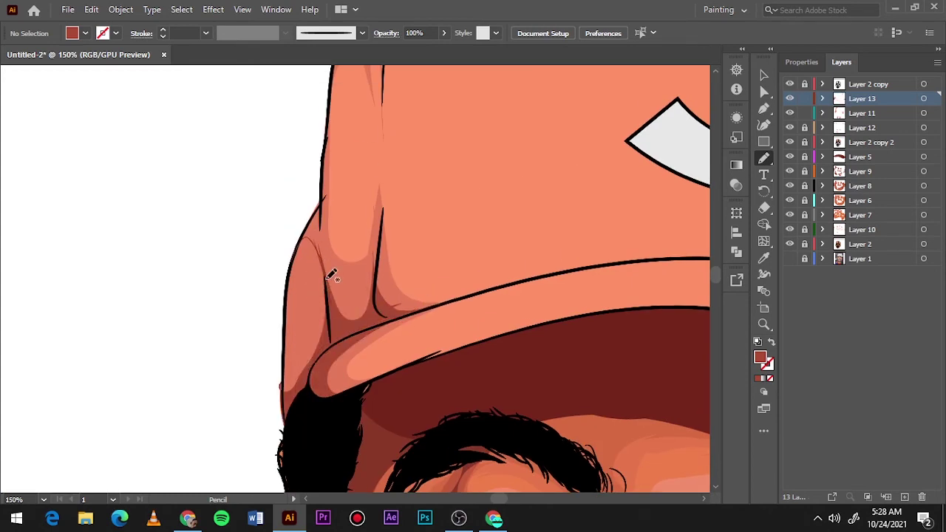
drag(329, 271, 325, 185)
drag(171, 230, 209, 183)
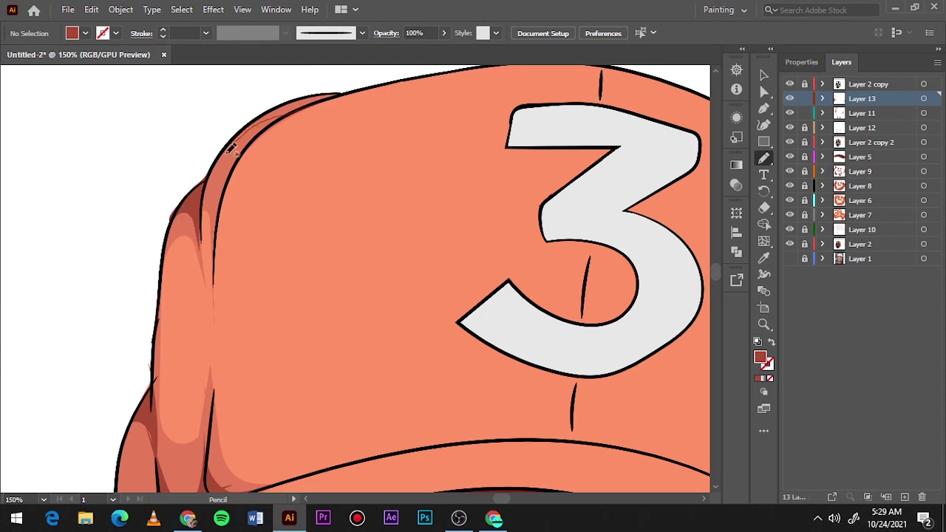
- Draw a shadow along the cap's right edge and zoom out to check it
key(ctrl+0)
scroll(262, 267, up, 5)
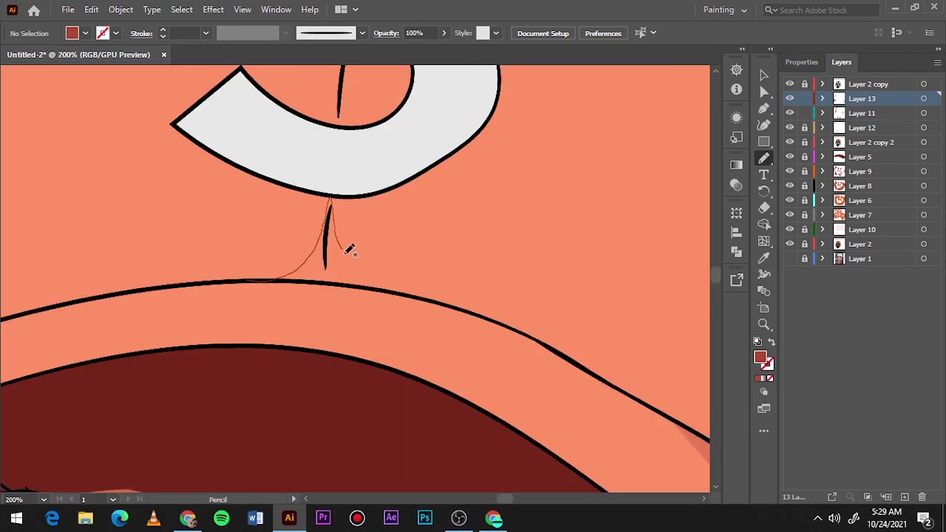
key(ctrl+0)
scroll(463, 202, up, 5)
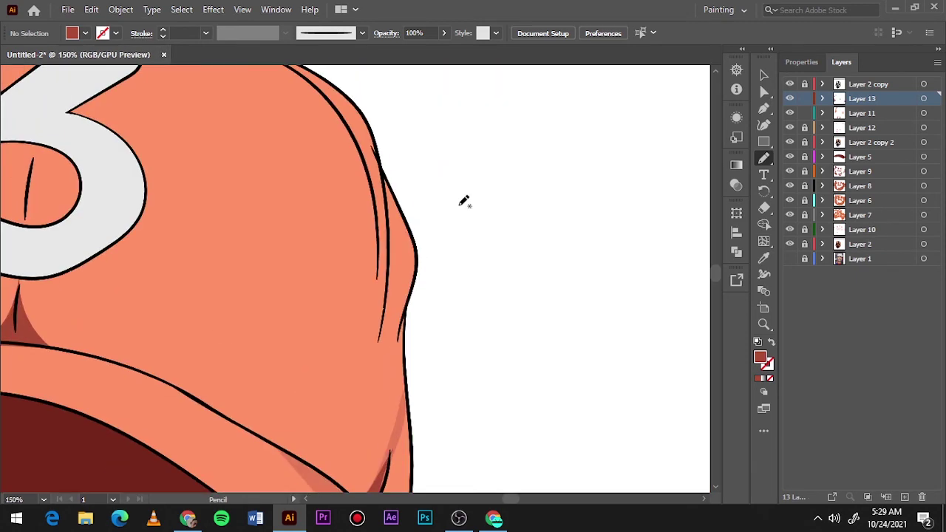
drag(383, 147, 407, 316)
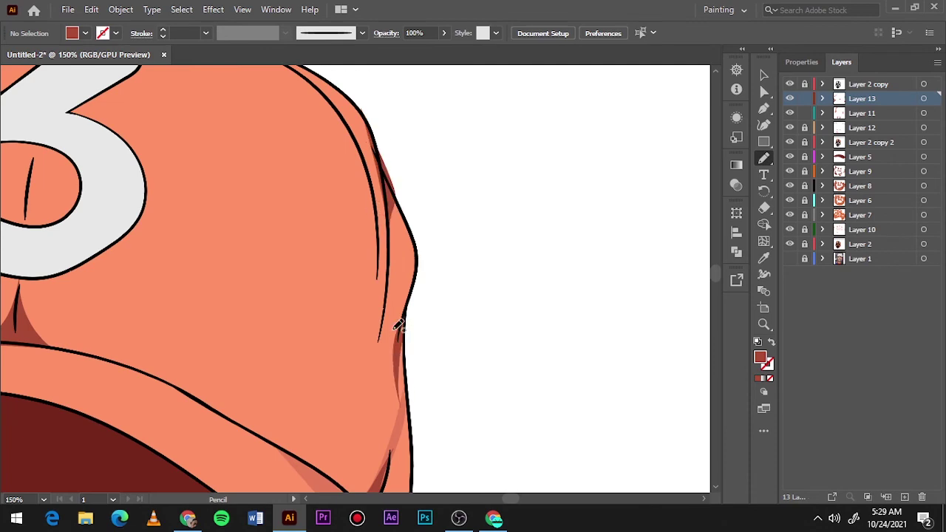
key(ctrl+0)
- On a new layer with fill #000000, trace the eye reflections, then show the cartoon layers again
click(905, 497)
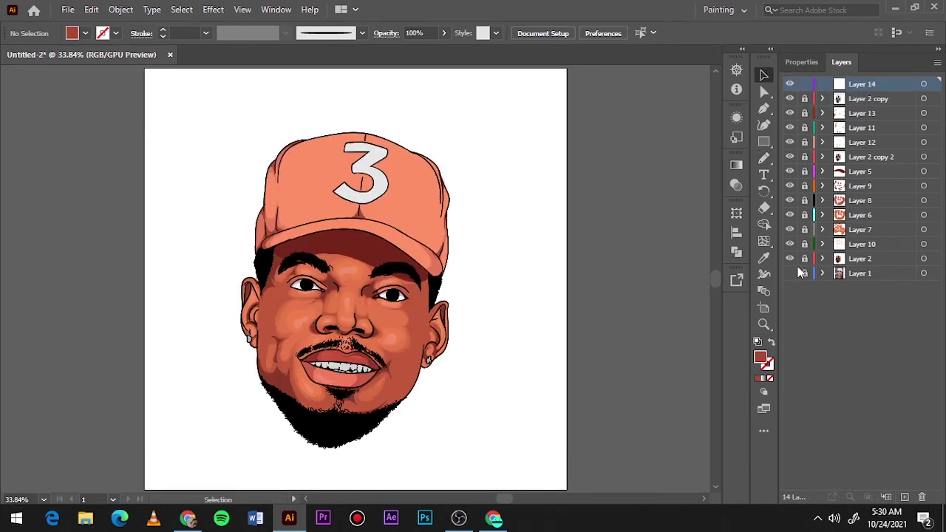
alt+click(789, 273)
key(n)
scroll(403, 294, up, 8)
double_click(759, 356)
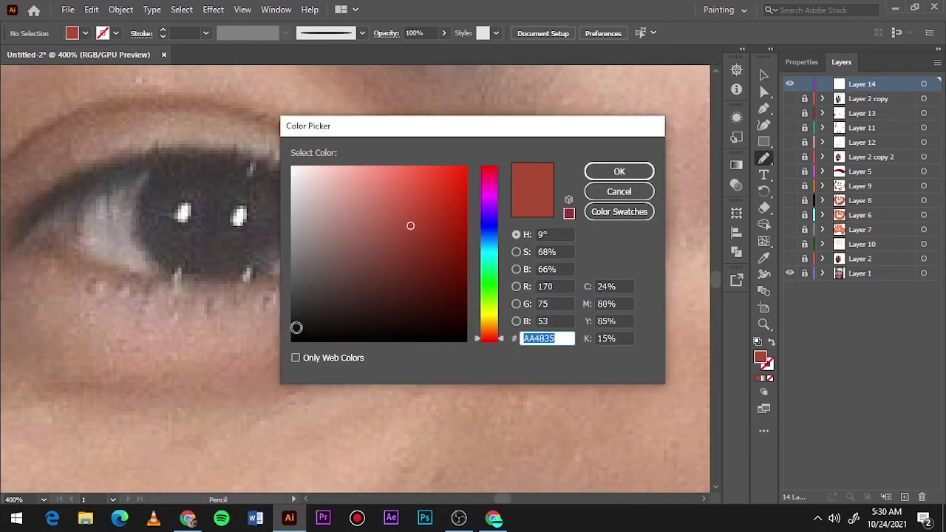
text(000000)
key(Return)
scroll(236, 214, down, 5)
scroll(313, 274, up, 5)
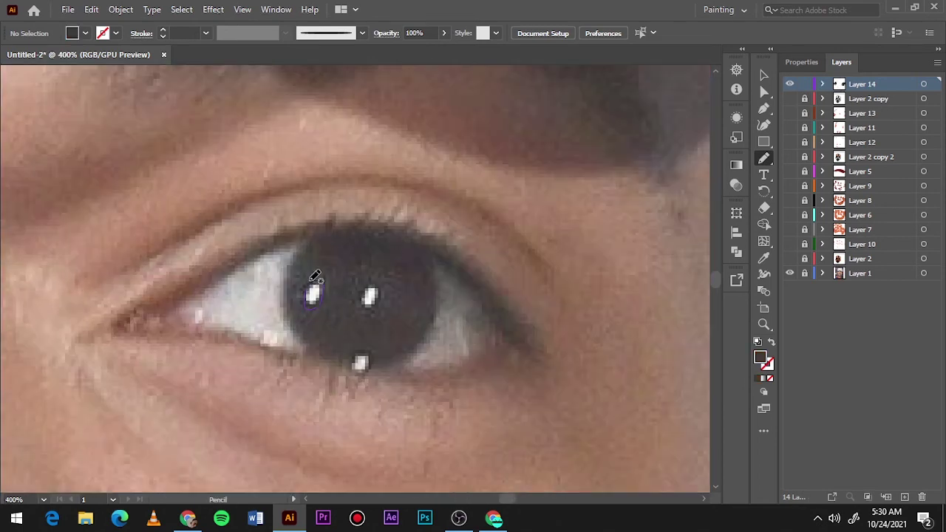
key(ctrl+0)
alt+click(789, 273)
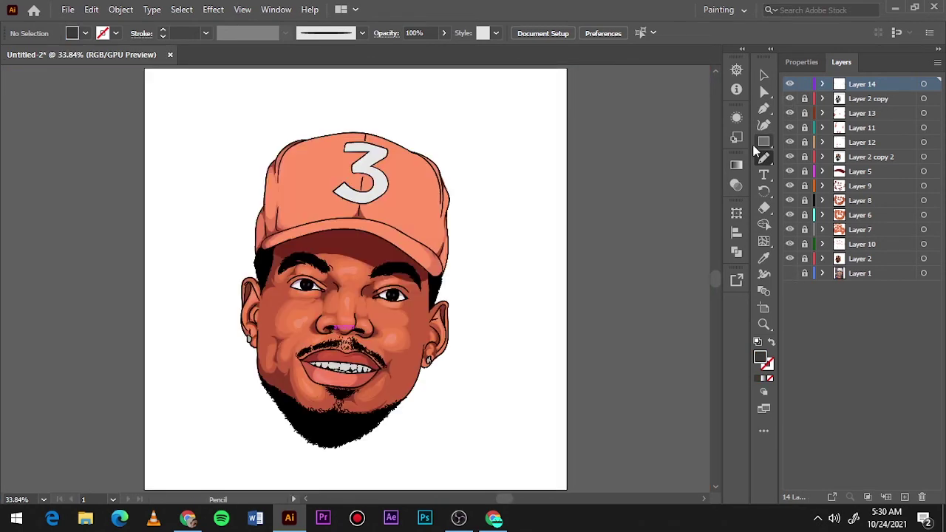
- Add another new layer on top and confirm its fill colour
click(905, 497)
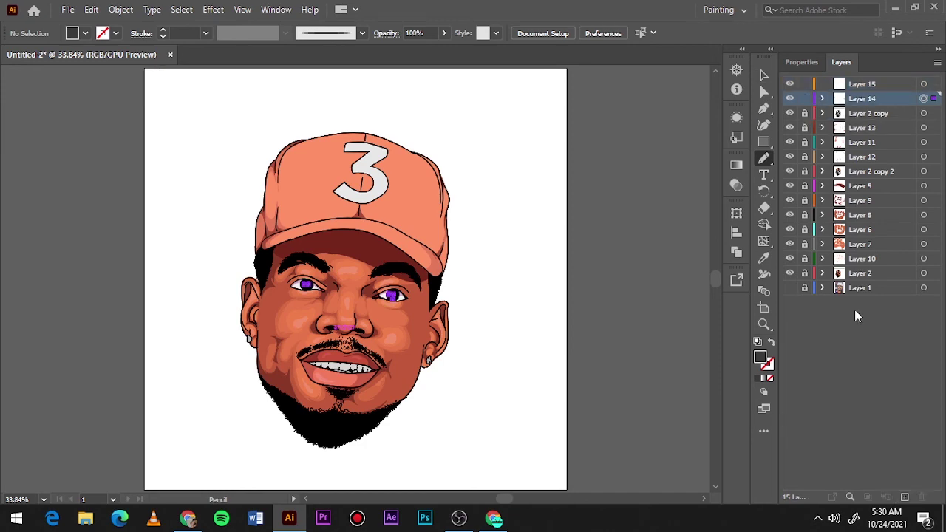
double_click(760, 357)
key(Return)
- Draw a long thin ellipse above the artboard and give it a gradient fill
key(l)
scroll(493, 219, up, 3)
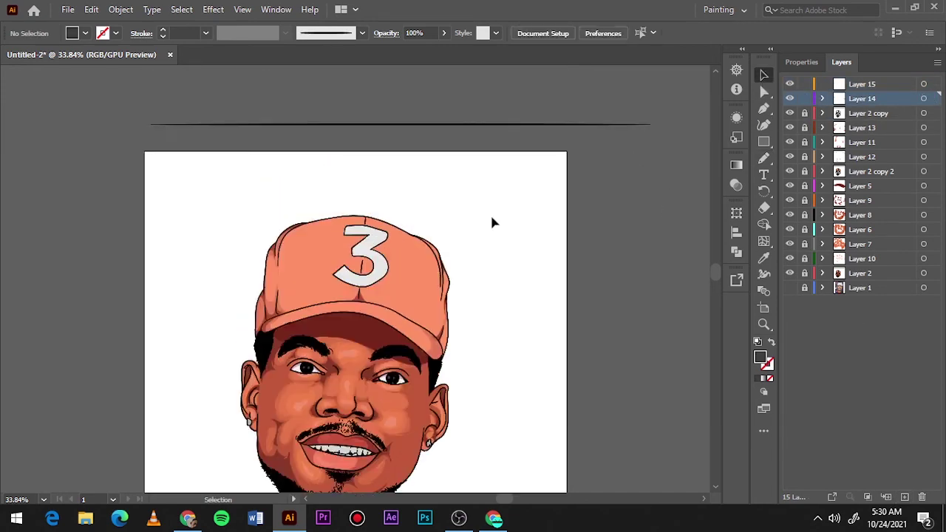
drag(657, 109, 219, 123)
key(.)
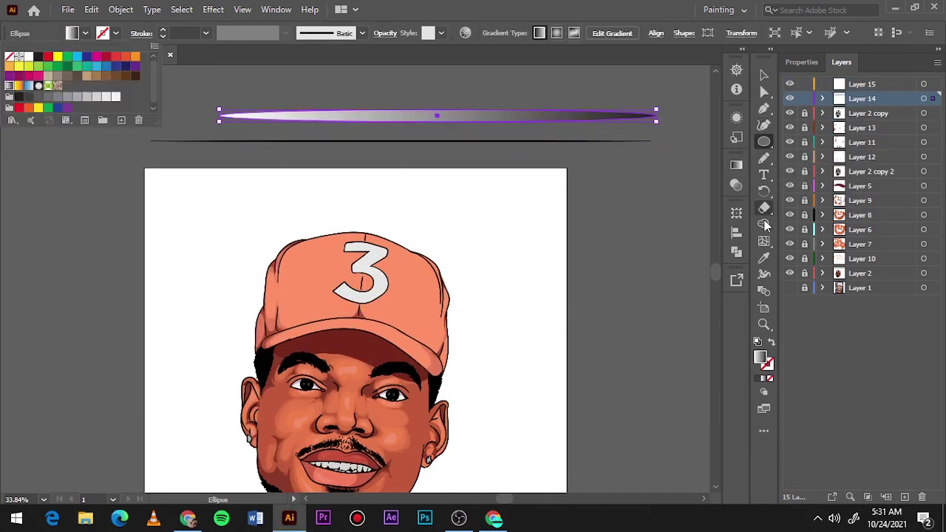
- Set the gradient stops to black and dark grey, adding a middle stop
click(736, 164)
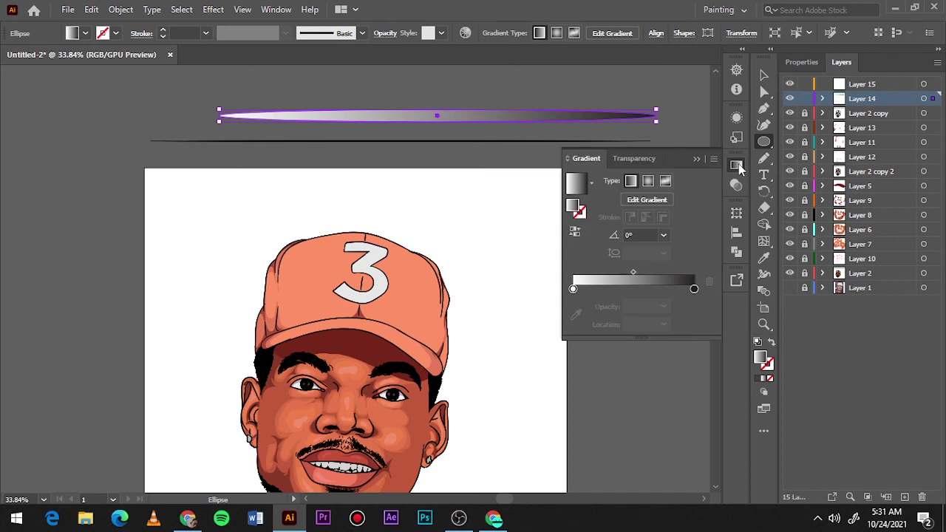
drag(661, 288, 630, 289)
double_click(572, 289)
click(545, 332)
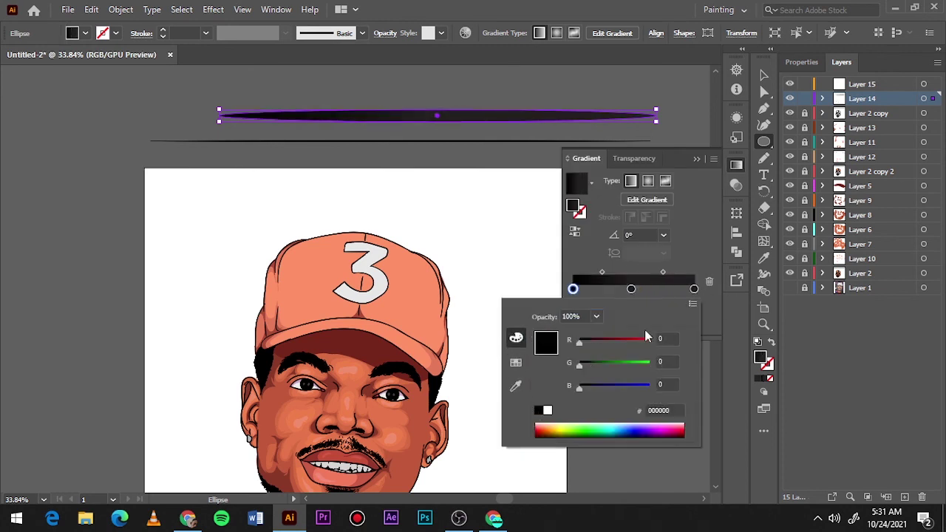
double_click(694, 289)
double_click(631, 289)
click(556, 363)
click(517, 295)
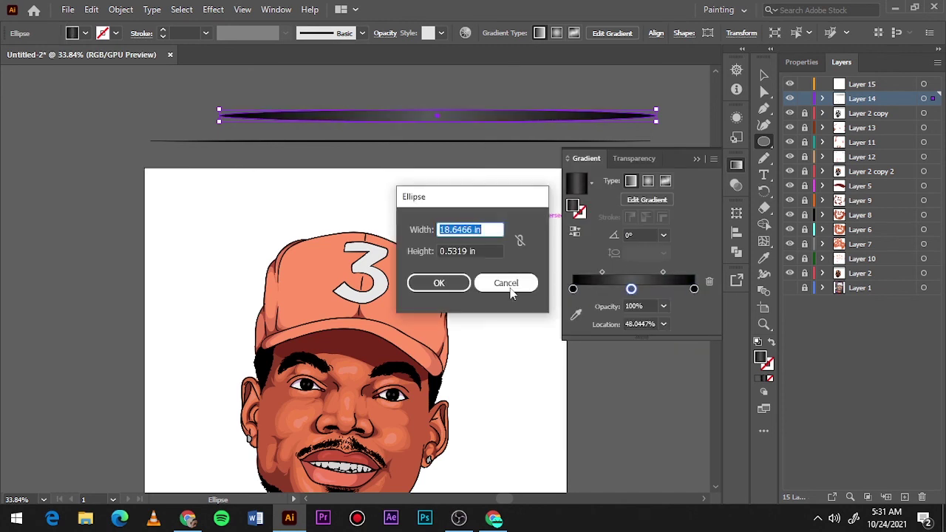
click(361, 34)
click(212, 52)
- With the Paintbrush and no fill, paint fine grey hair strokes over the beard
key(b)
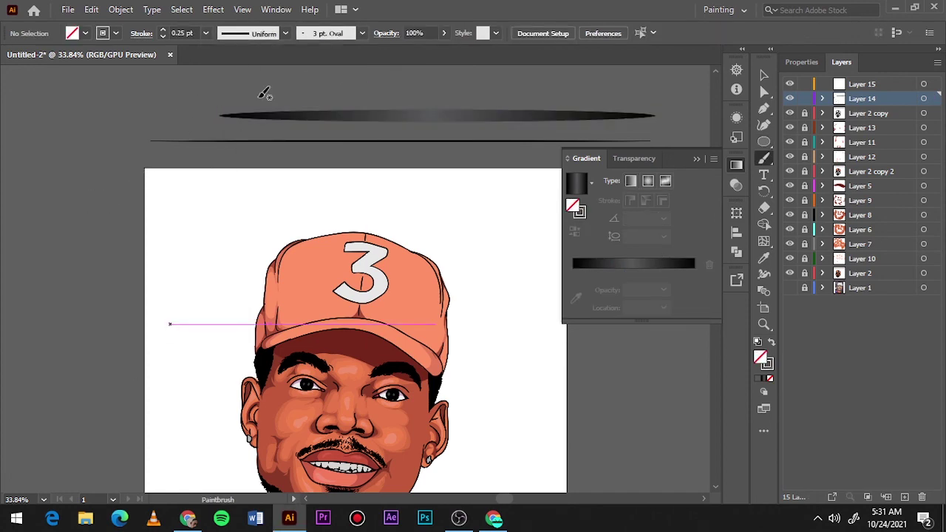
scroll(190, 114, down, 5)
click(764, 379)
drag(77, 195, 57, 238)
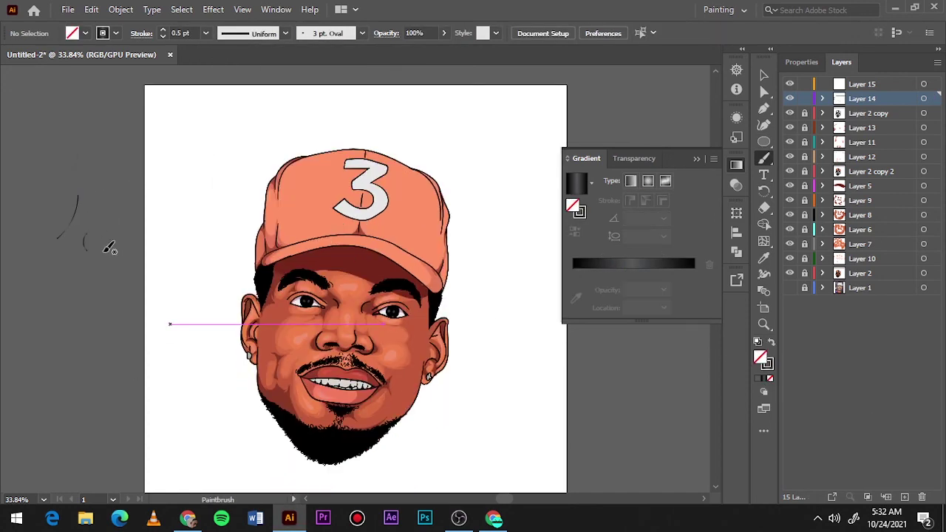
scroll(336, 432, up, 2)
alt+scroll(336, 433, up, 3)
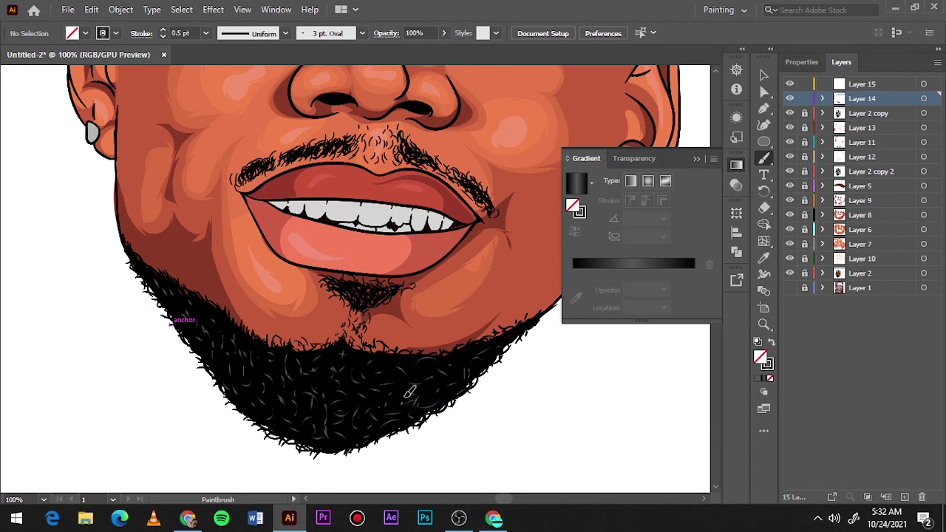
- Zoom via the Navigator panel to inspect the textured beard
key(ctrl+0)
click(736, 70)
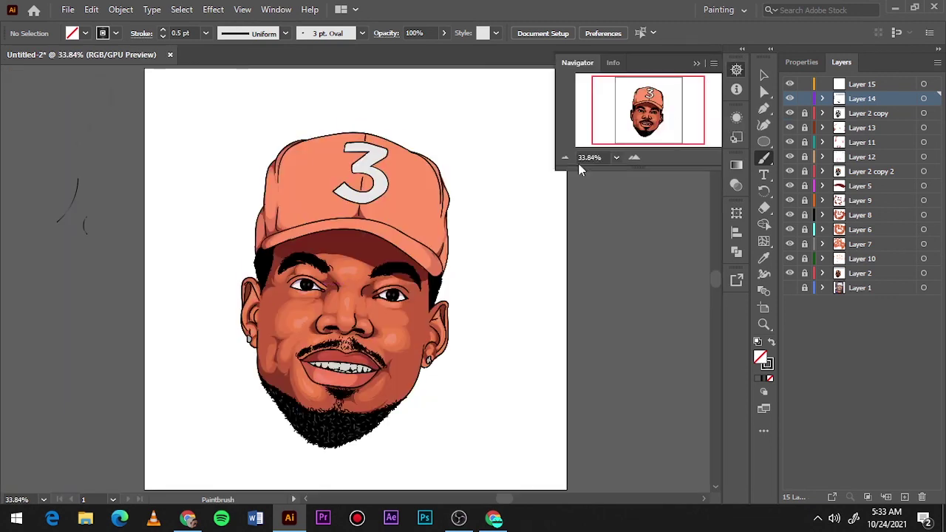
click(634, 158)
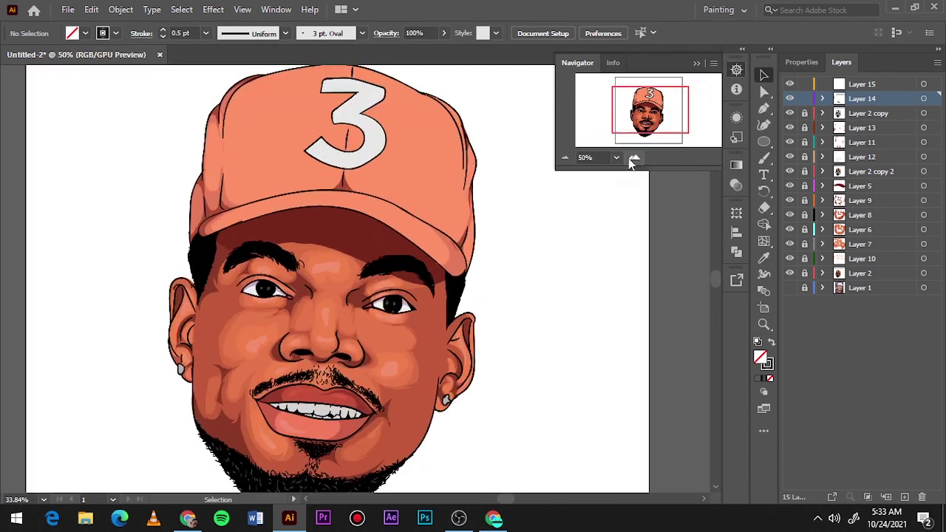
scroll(640, 116, up, 2)
scroll(640, 116, up, 2)
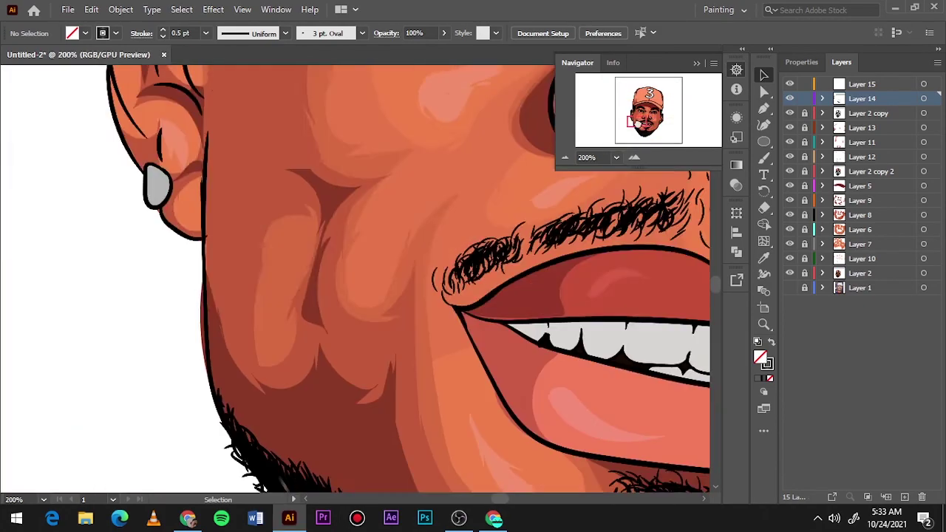